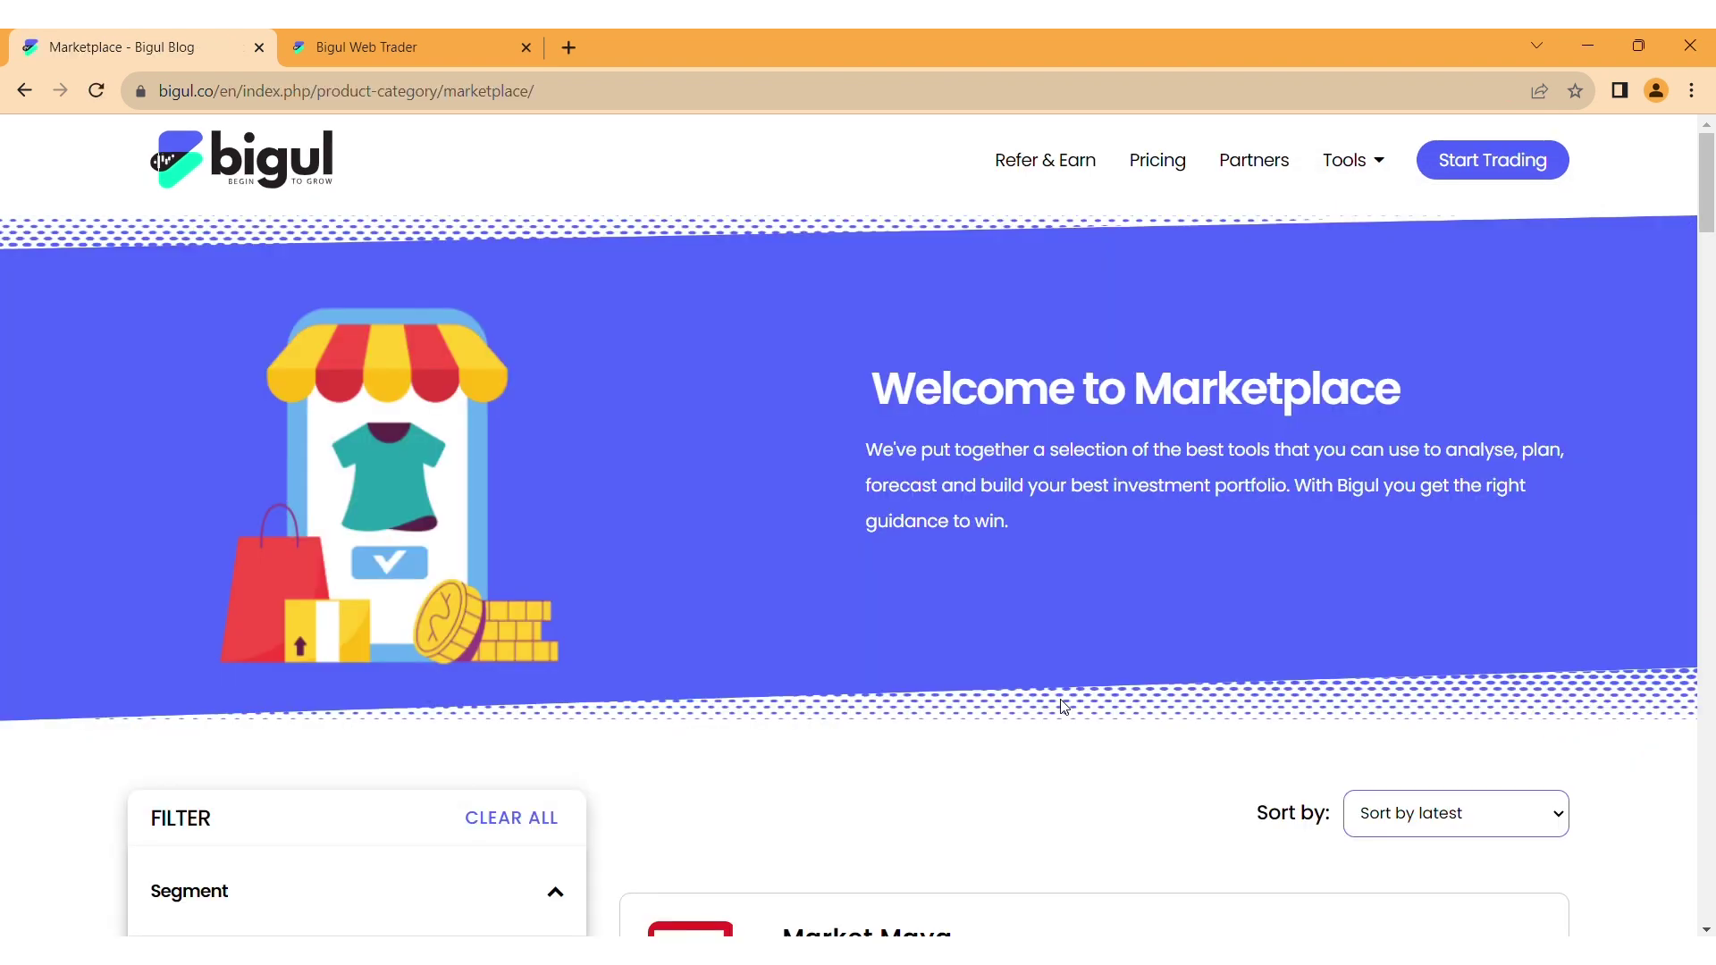
- Scroll the Marketplace listings to the JARVIS card and open its AI Portfolio Manager details page
{"action": "scroll", "coordinate": [1064, 706], "scroll_direction": "down", "scroll_amount": 4}
{"action": "scroll", "coordinate": [1064, 706], "scroll_direction": "down", "scroll_amount": 14}
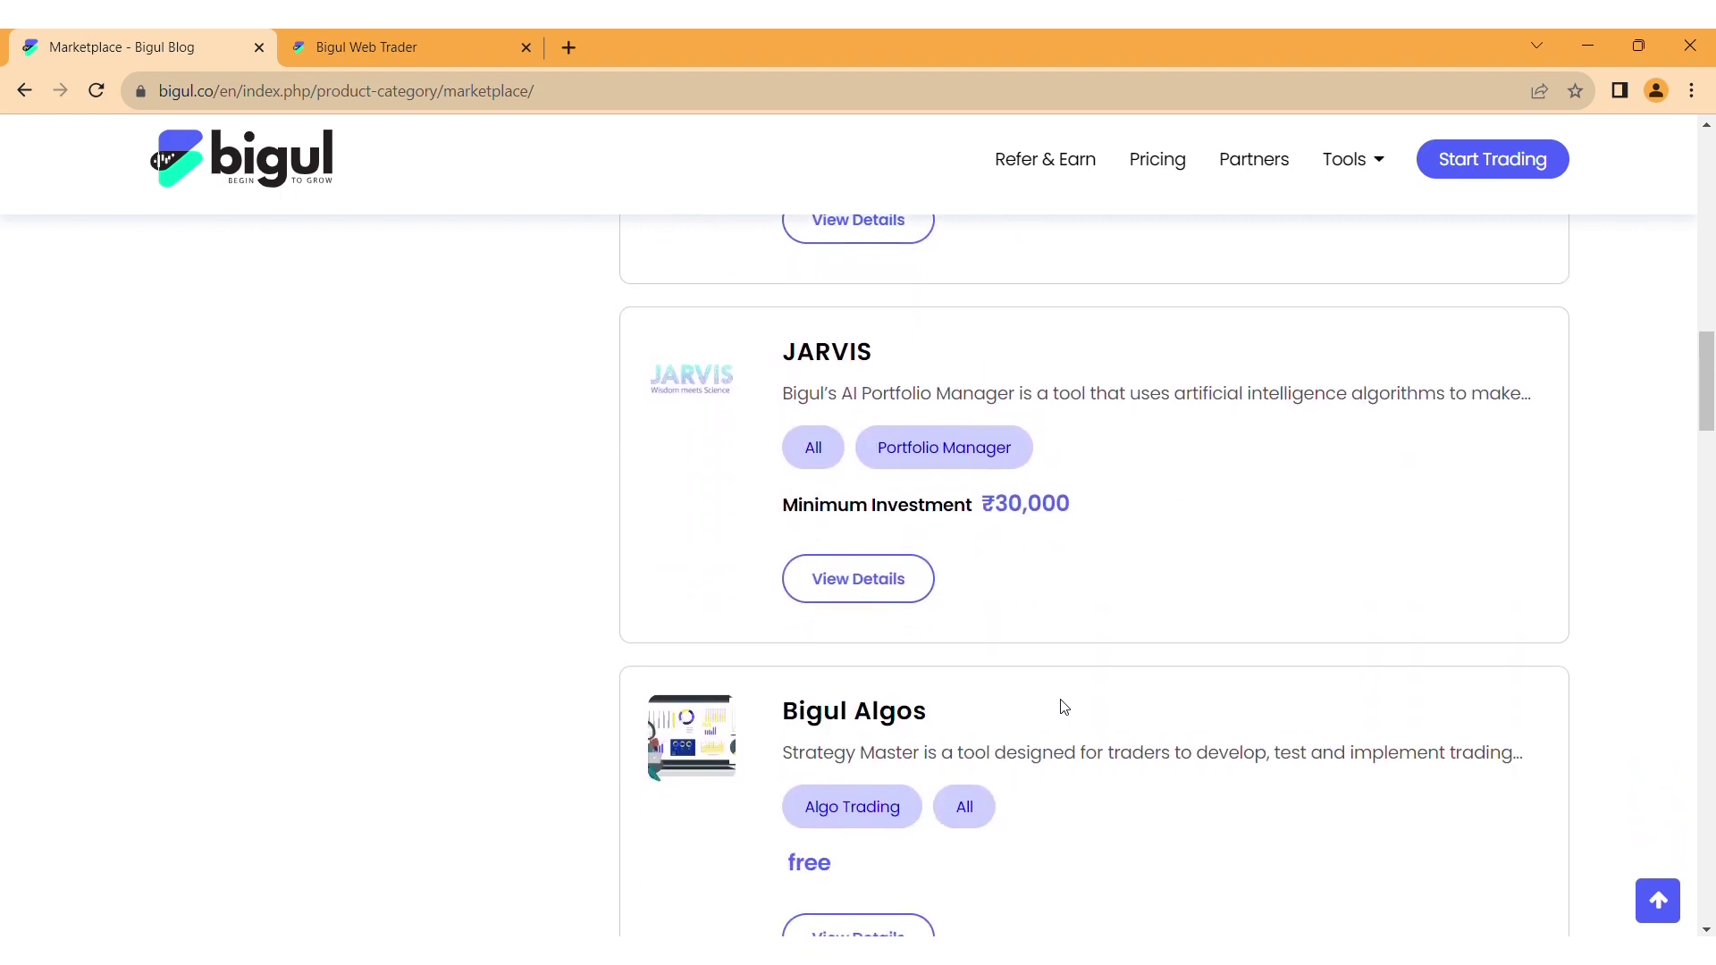
{"action": "left_click", "coordinate": [862, 604]}
{"action": "scroll", "coordinate": [1088, 674], "scroll_direction": "down", "scroll_amount": 1}
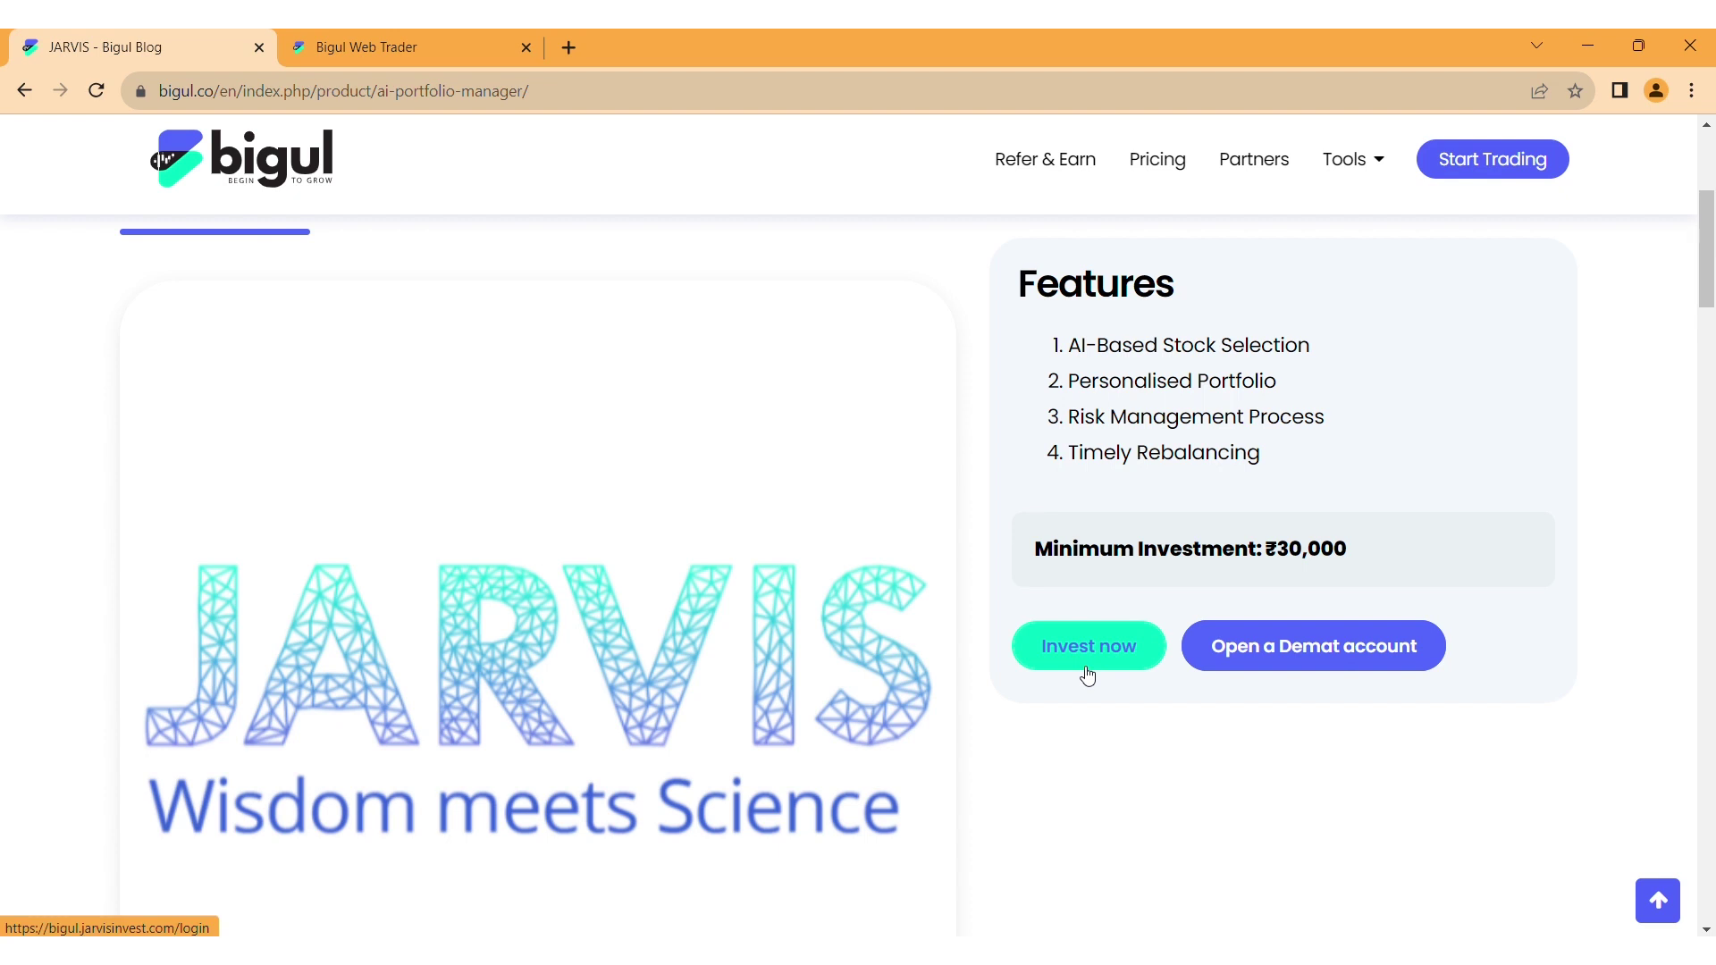
- Choose Invest now on the JARVIS product page to launch the Jarvis Invest sign-in
{"action": "left_click", "coordinate": [1087, 674]}
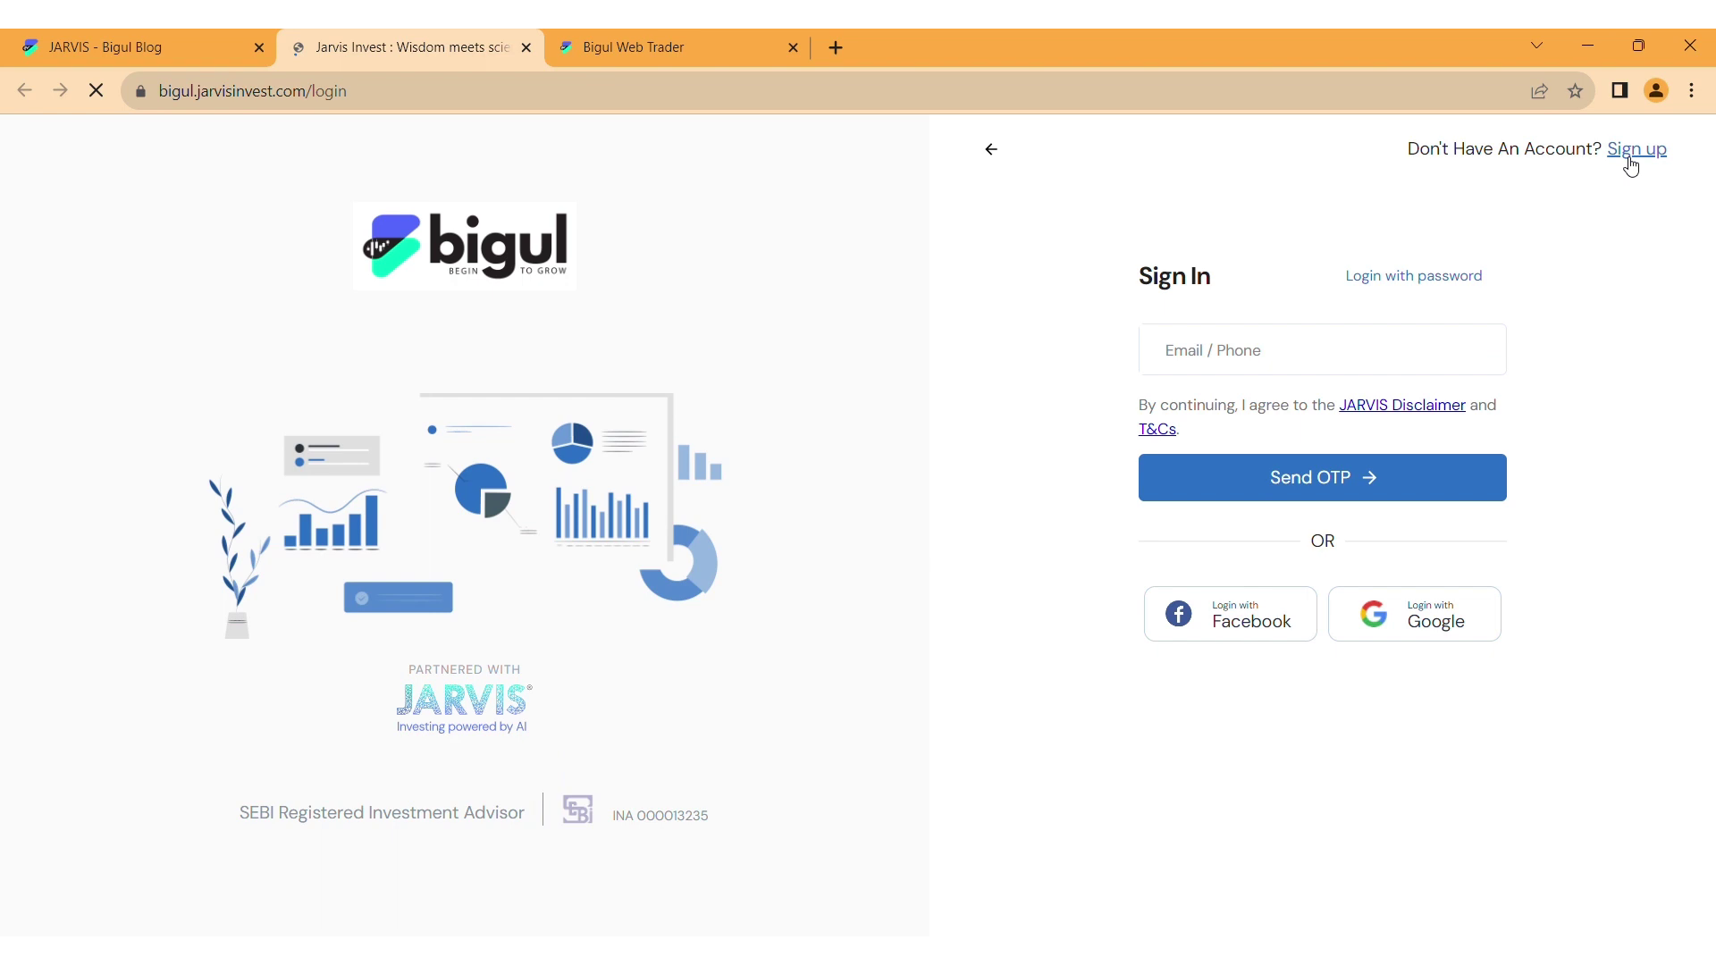
- Switch to sign-up and enter the new user's name, e-mail address and mobile number
{"action": "left_click", "coordinate": [1628, 159]}
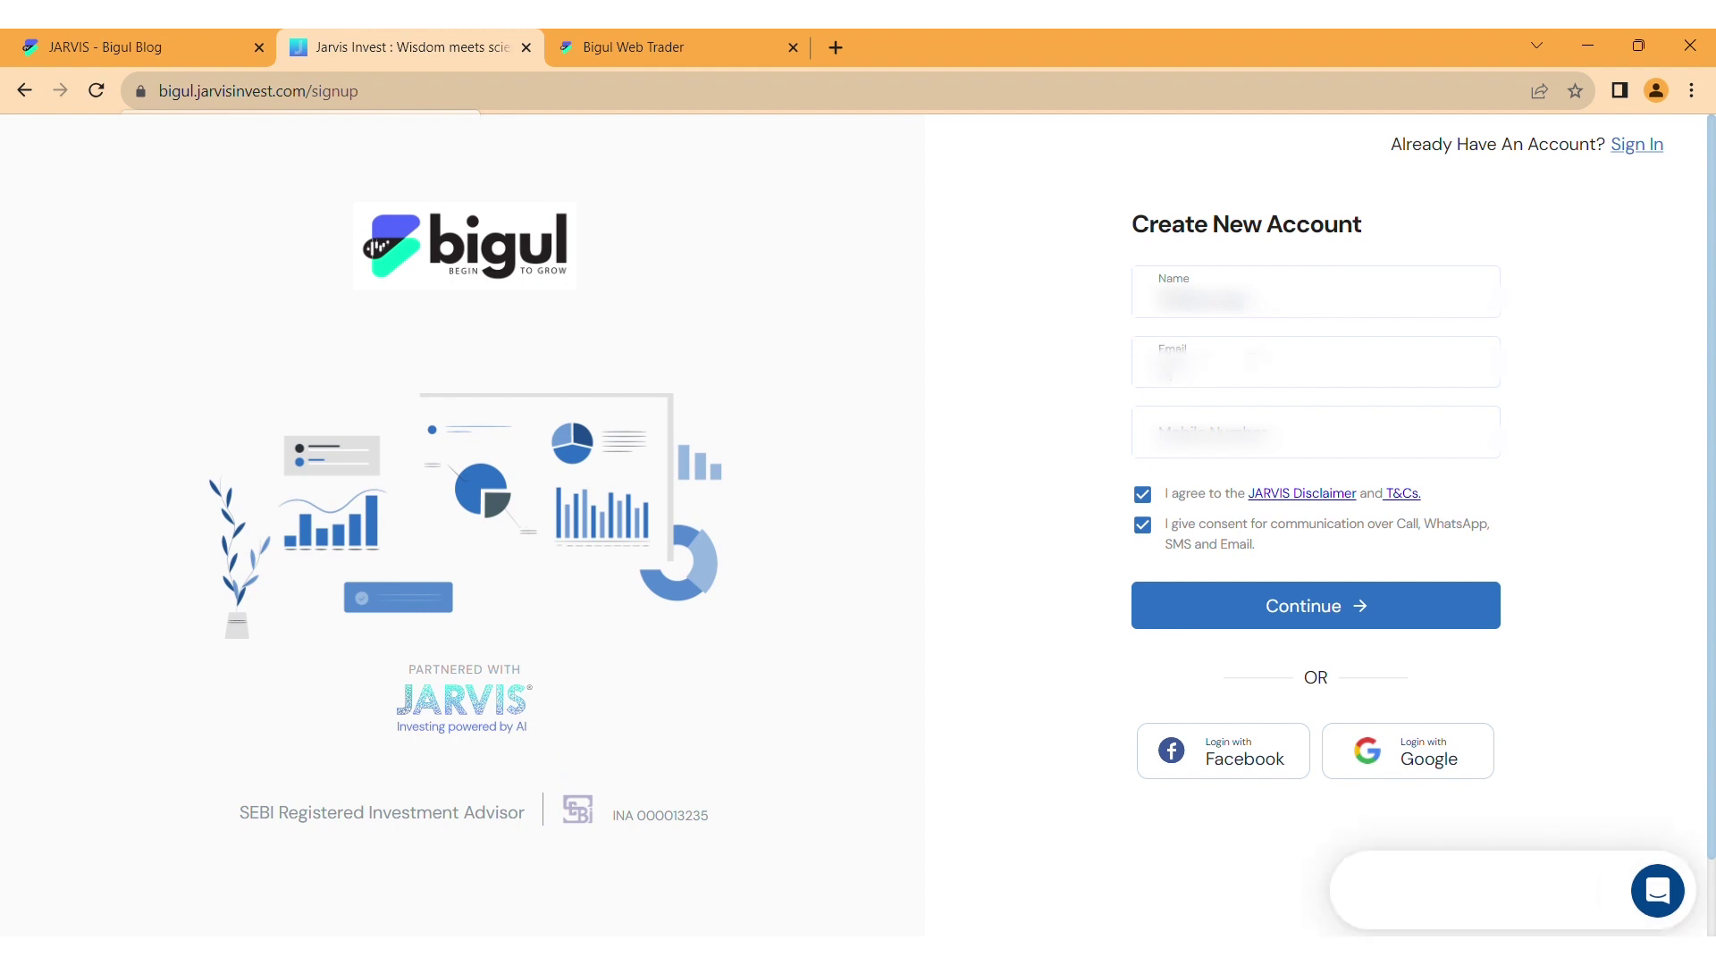
{"action": "type", "text": "@gmail.com"}
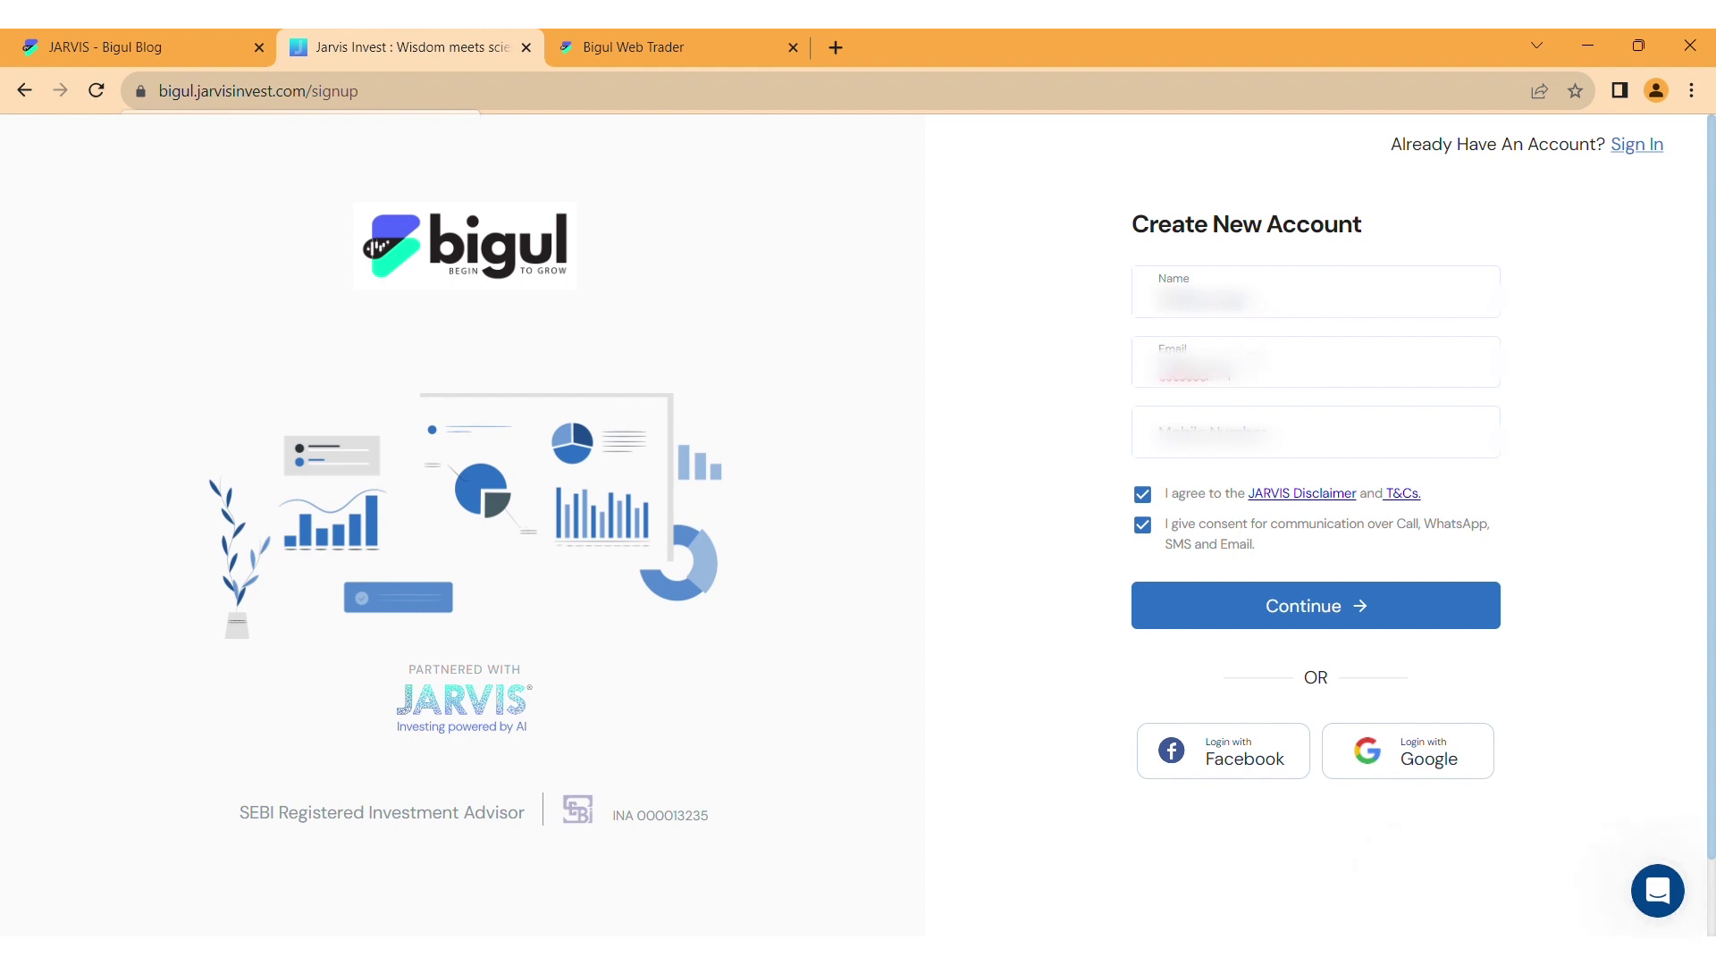
{"action": "key", "text": "Tab"}
{"action": "type", "text": "987"}
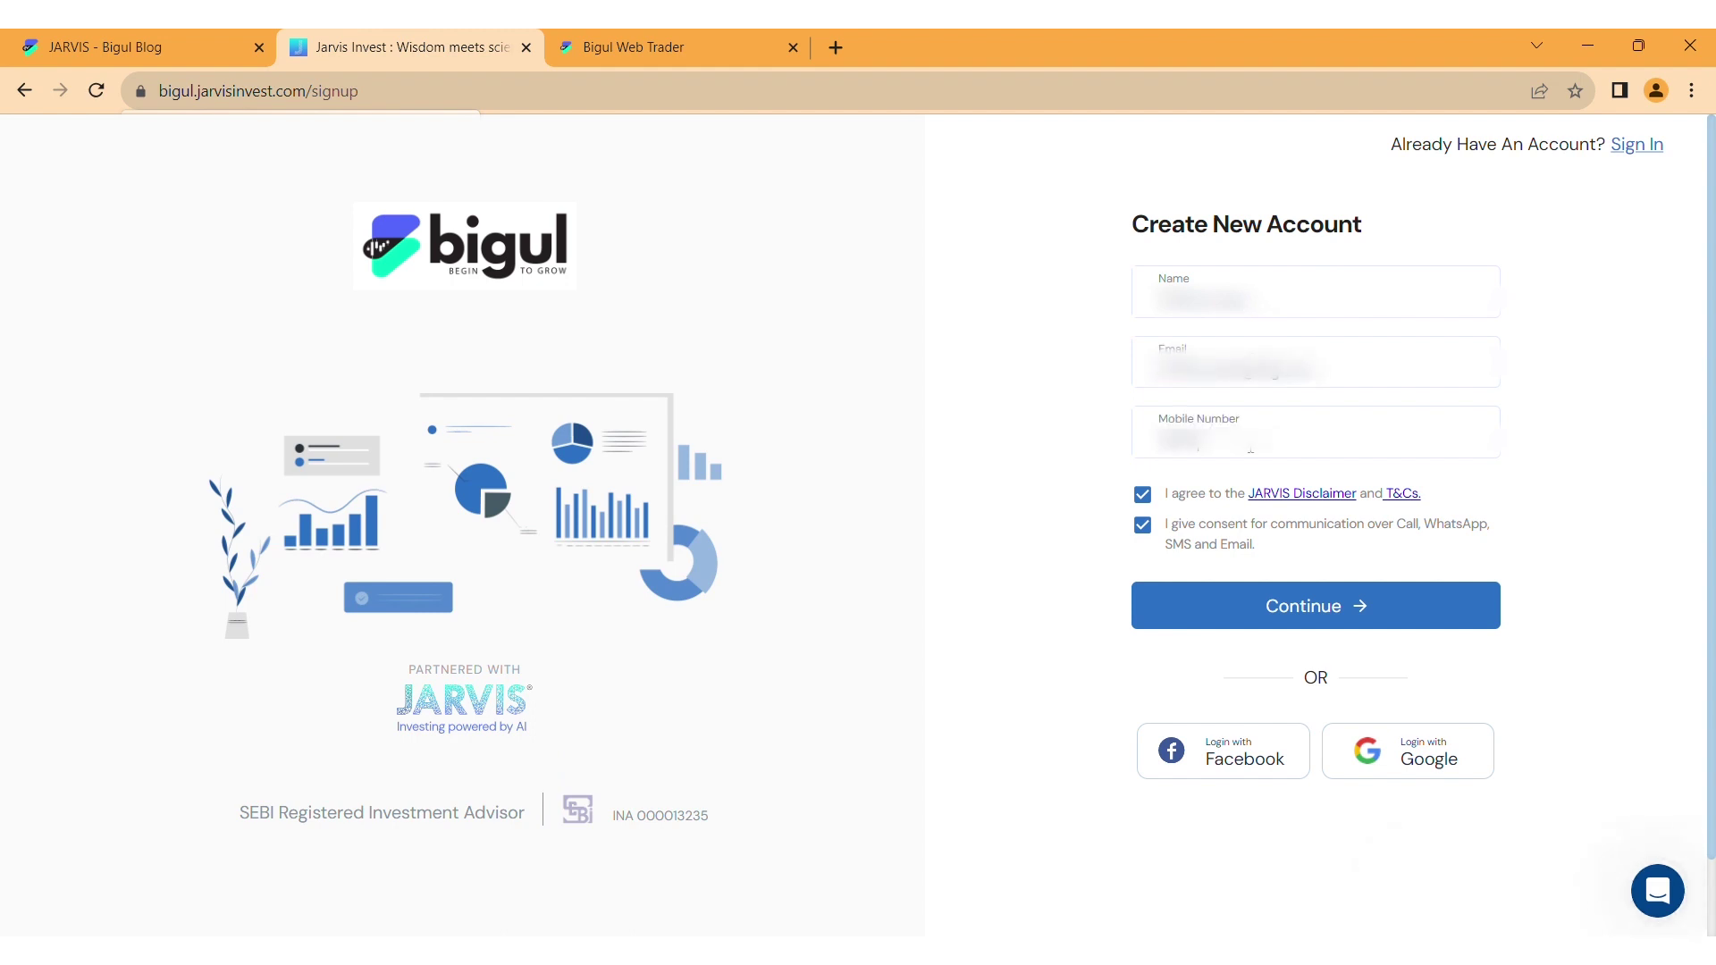
{"action": "type", "text": "6543210"}
- Submit the sign-up details and confirm the six-digit one-time code sent to the mobile number
{"action": "left_click", "coordinate": [1457, 625]}
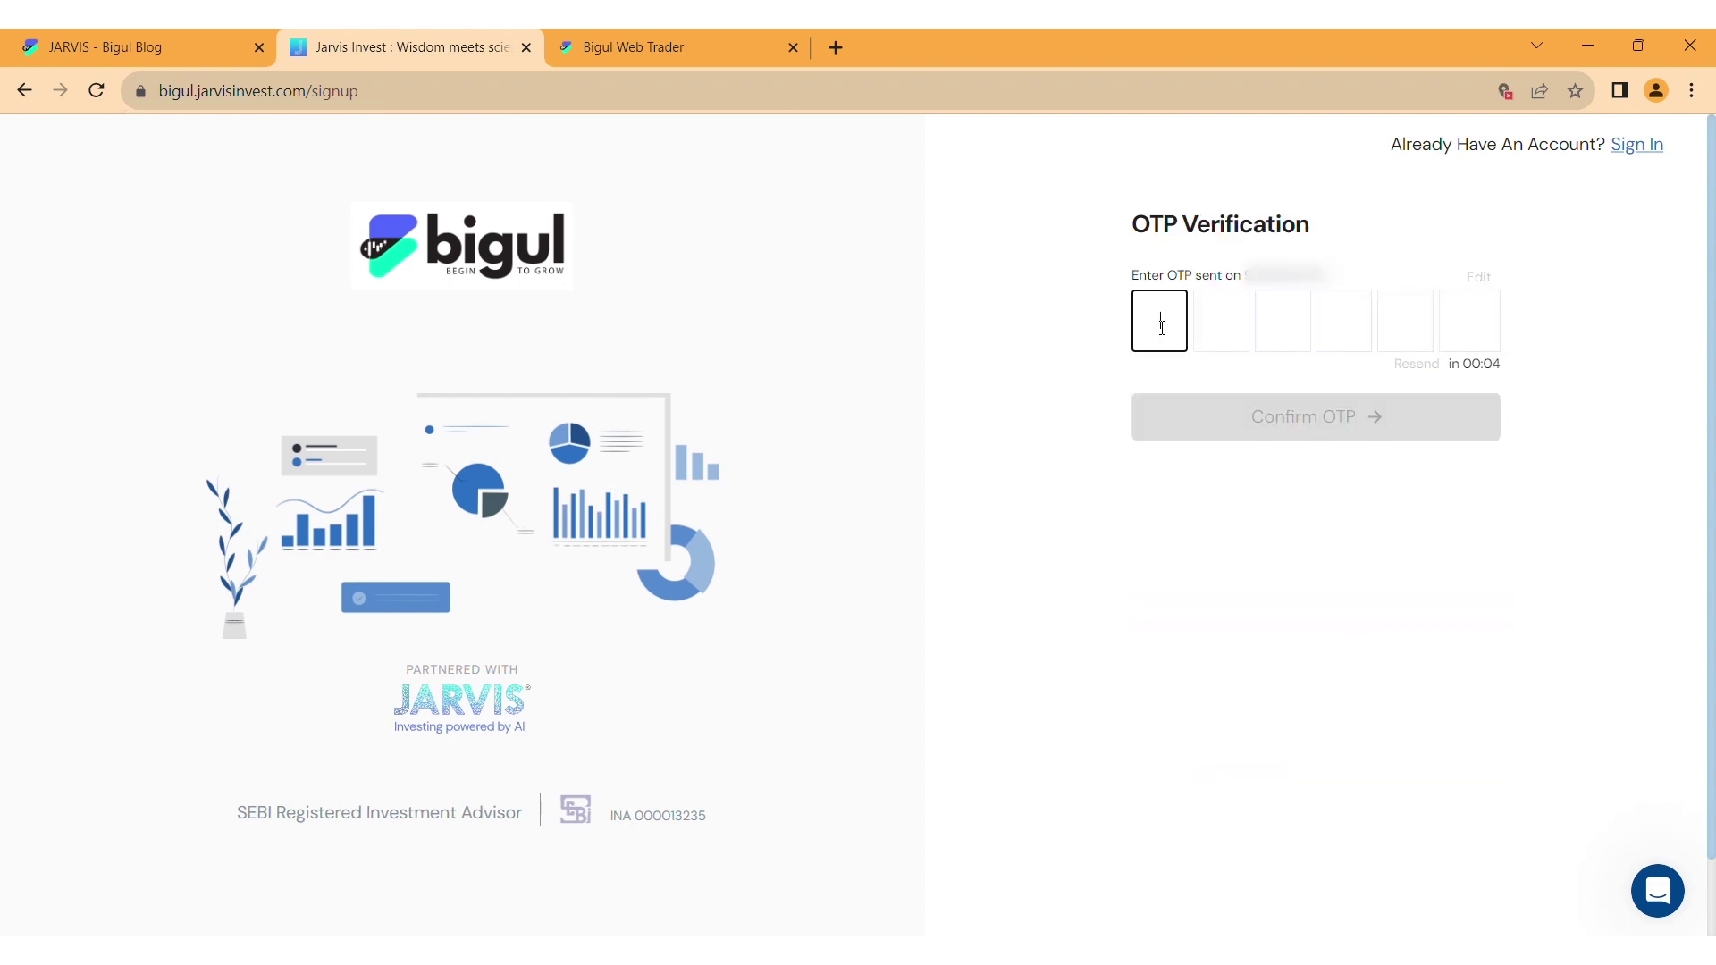
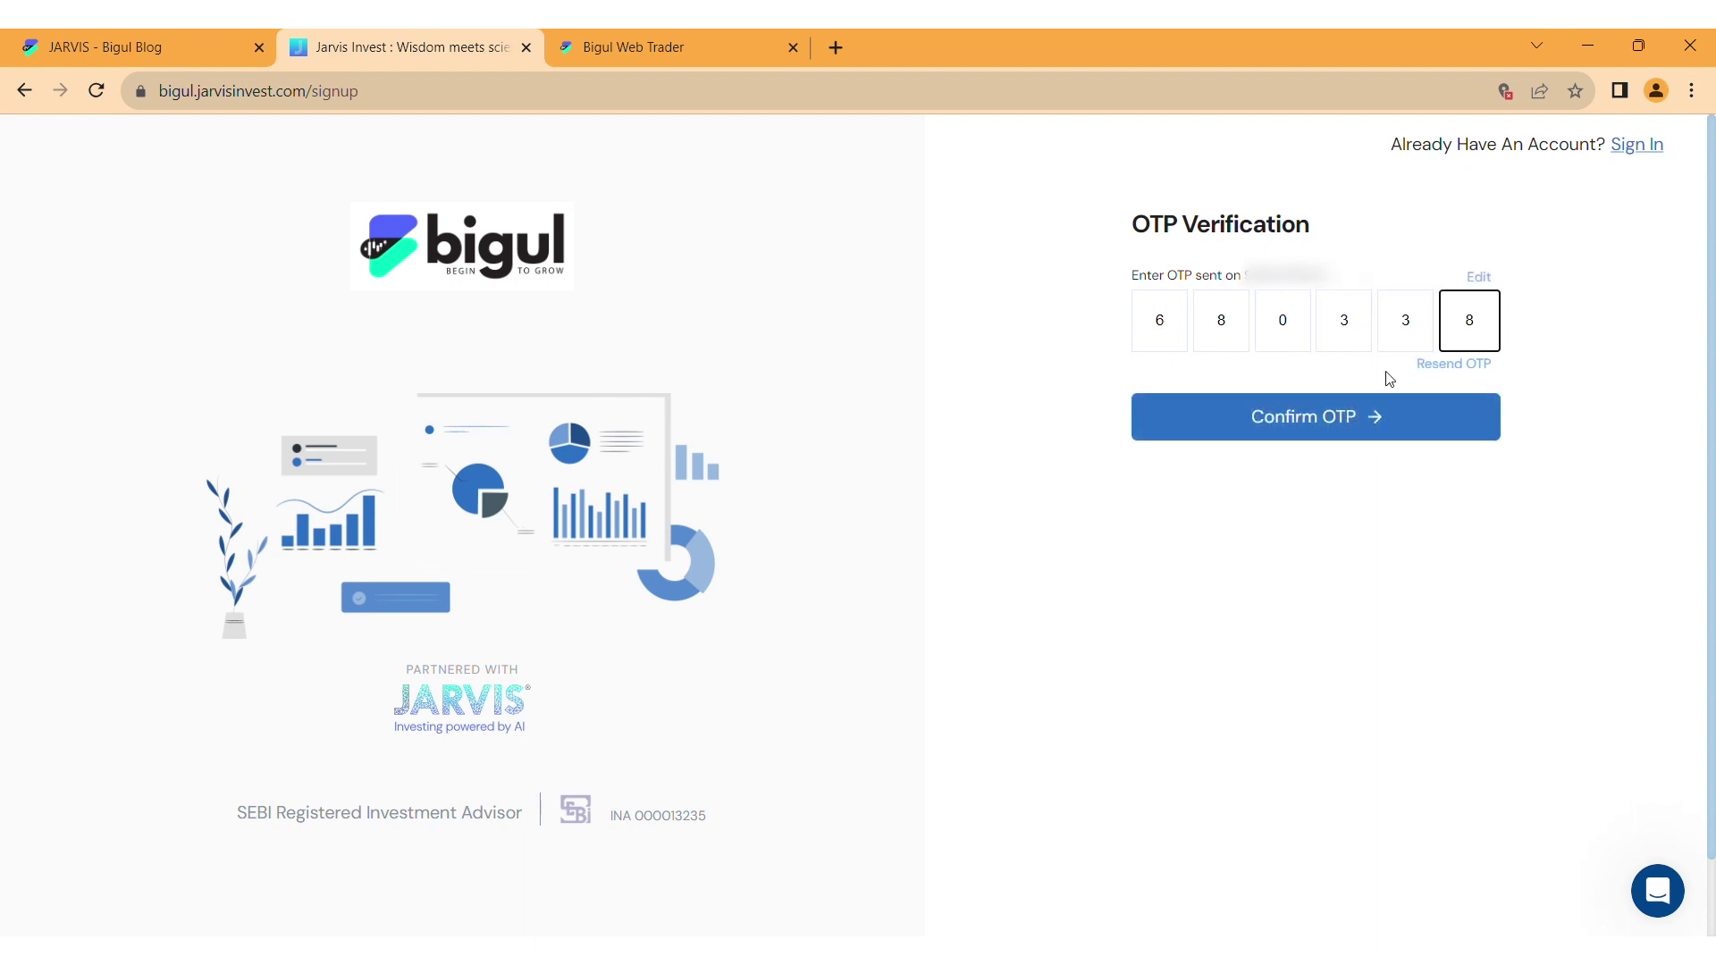
{"action": "left_click", "coordinate": [1319, 438]}
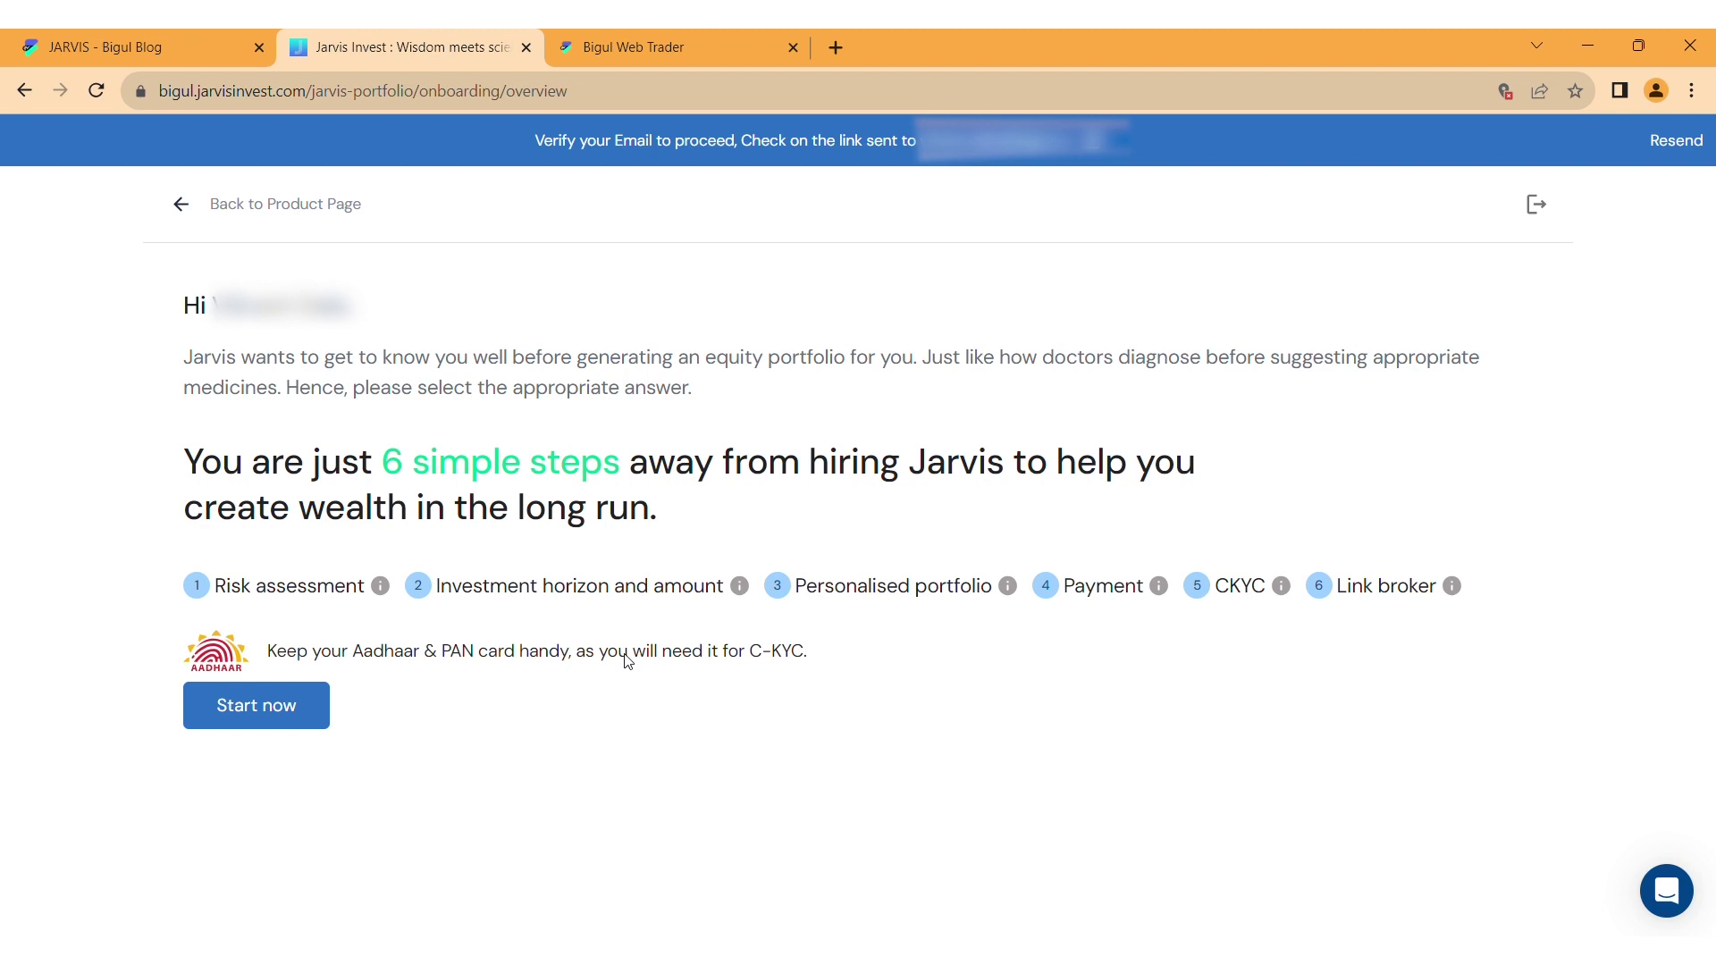
- Start onboarding to reach Risk Assessment question 1, 'Why do you want to hire Jarvis?'
{"action": "left_click", "coordinate": [255, 713]}
{"action": "scroll", "coordinate": [723, 691], "scroll_direction": "down", "scroll_amount": 1}
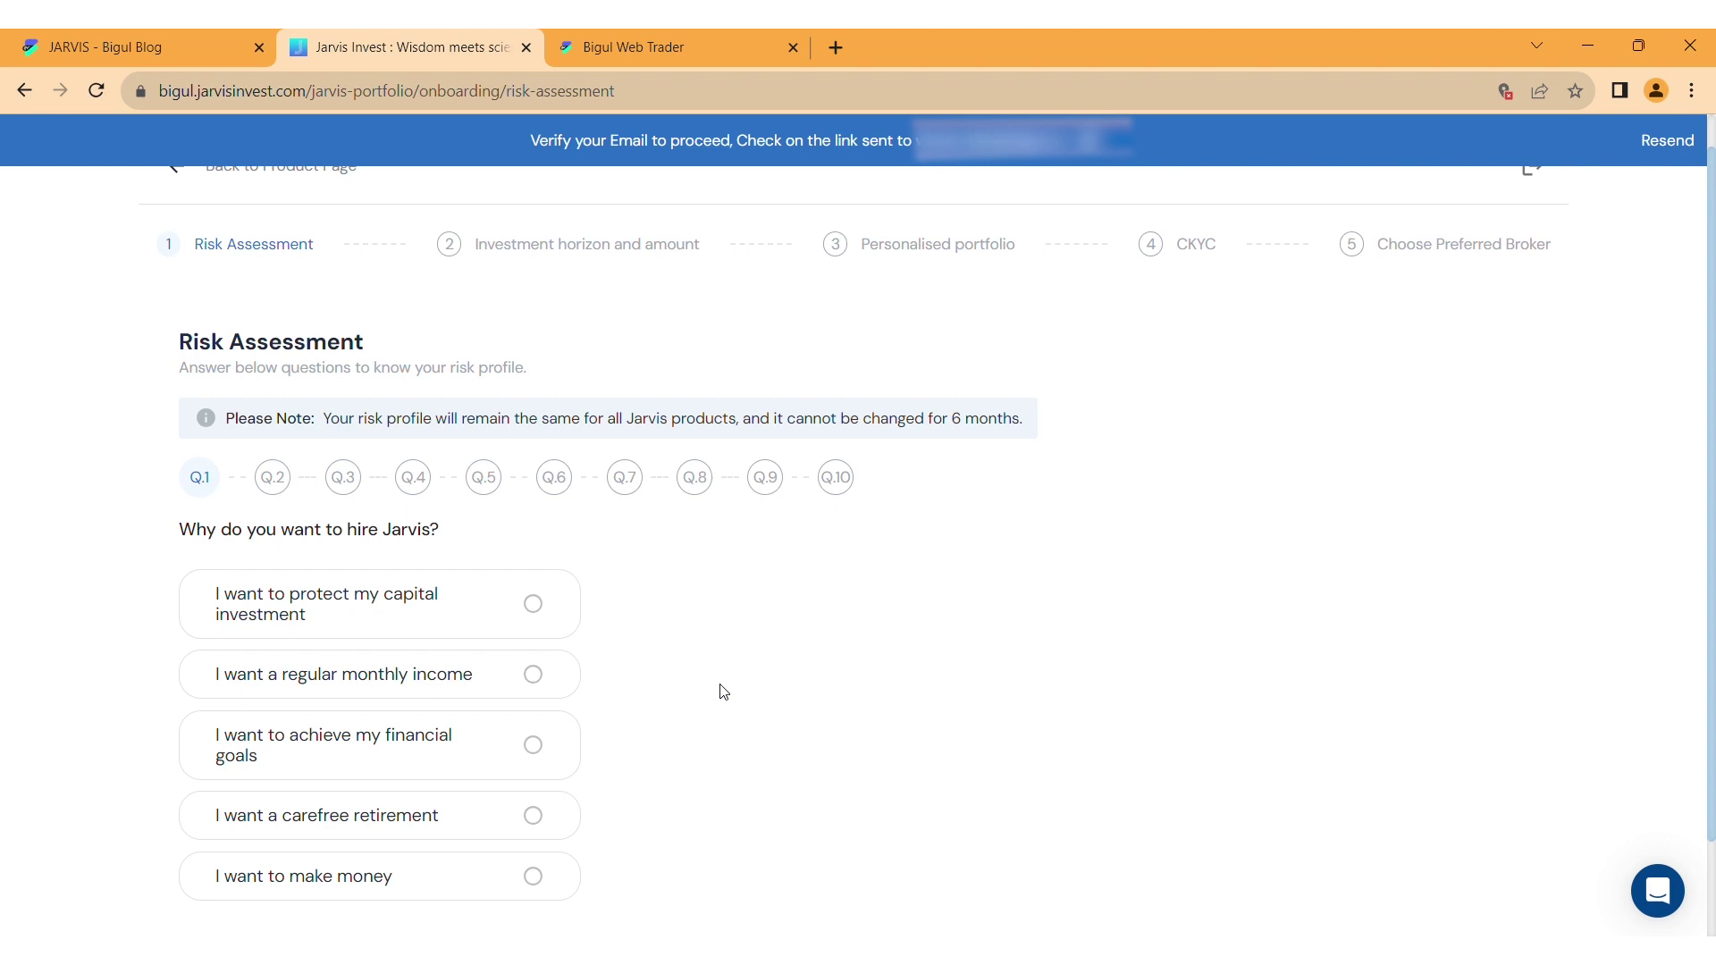
- Answer Q1–Q5: make money, Mutual Funds, Less than a Year, My spouse & children, 30–40% of salary
{"action": "left_click", "coordinate": [534, 878]}
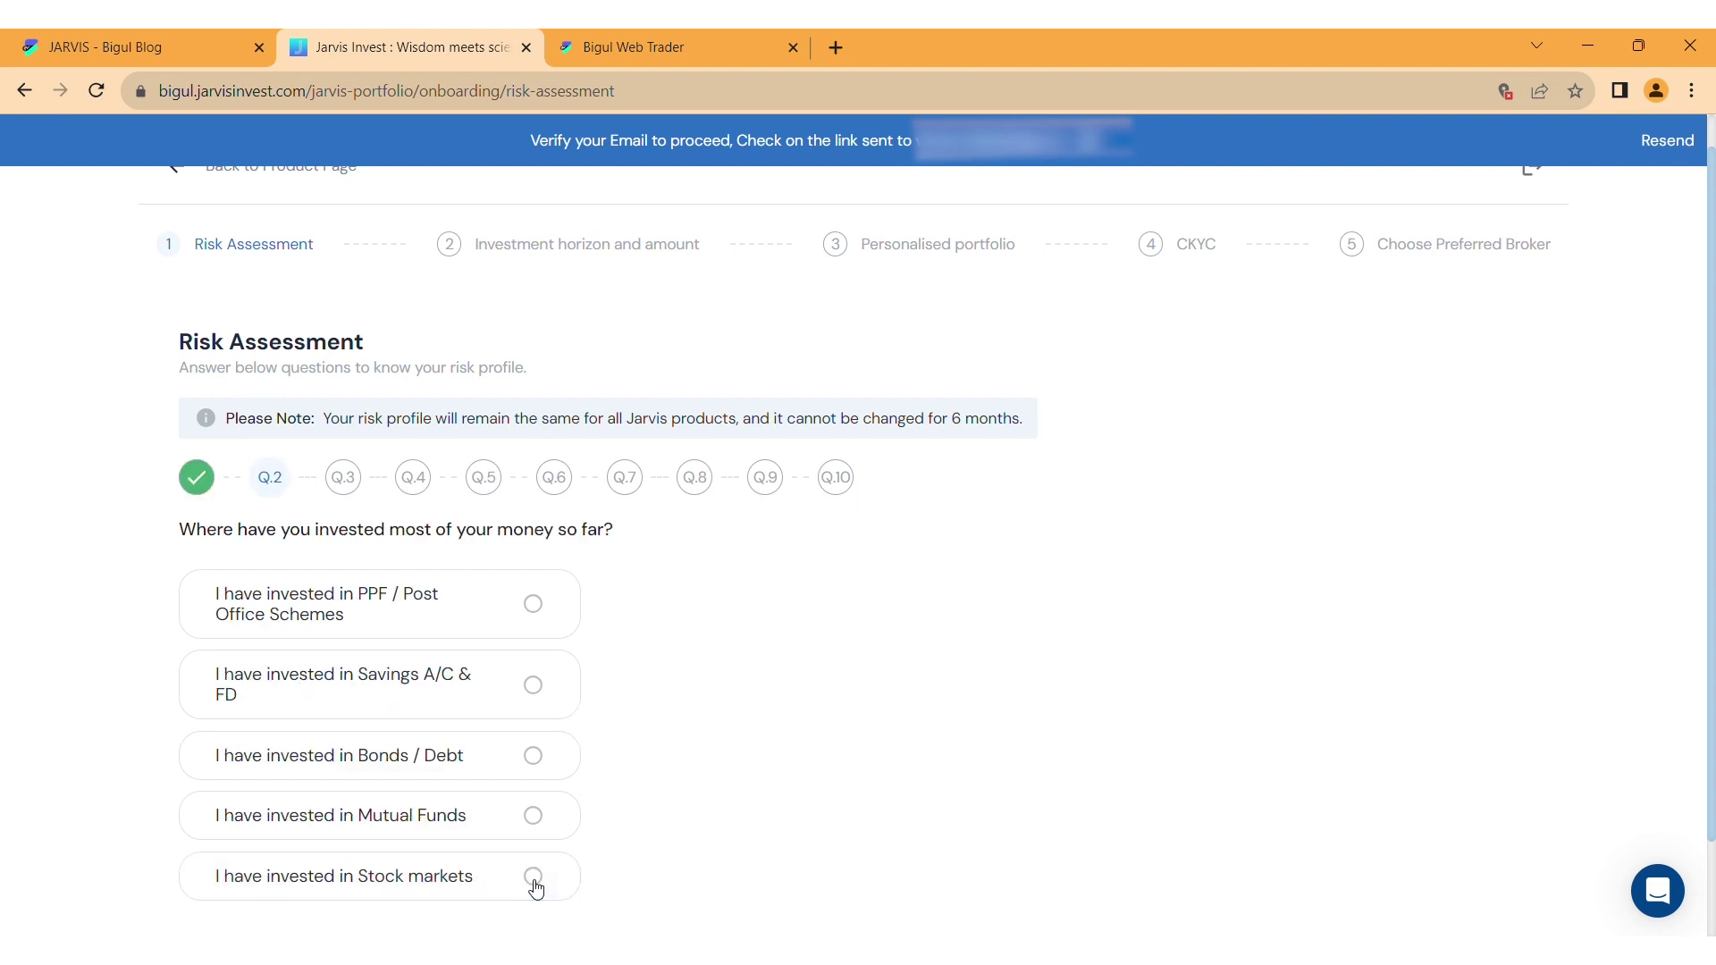
{"action": "left_click", "coordinate": [534, 817]}
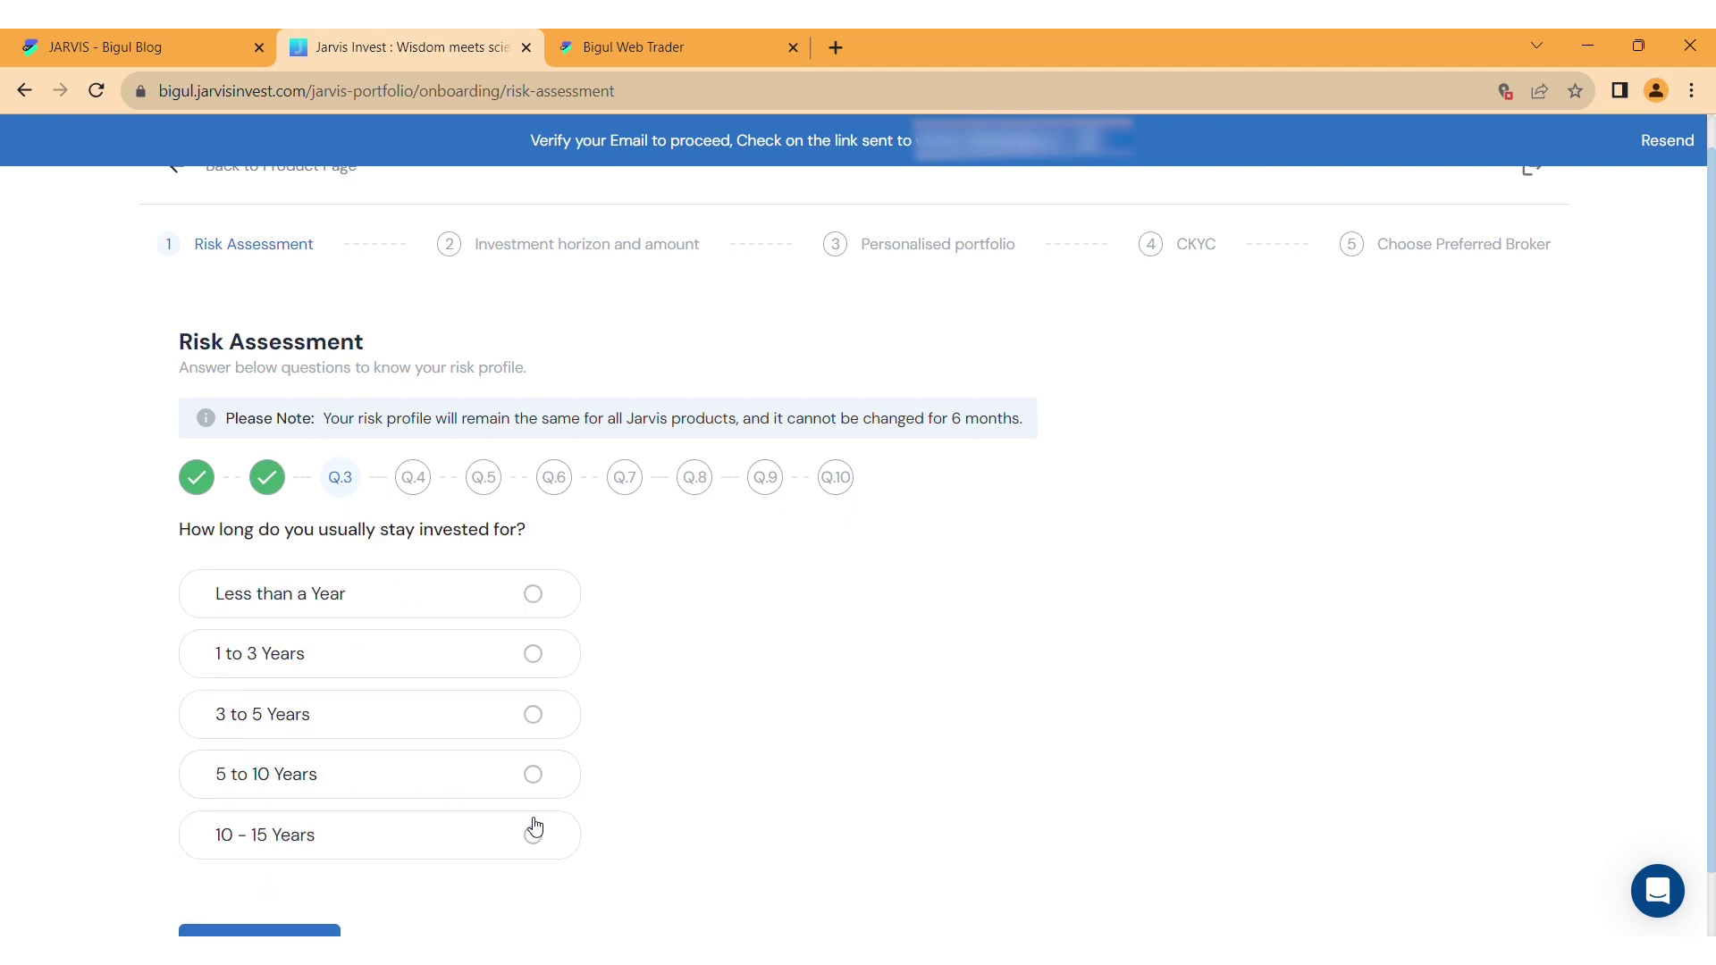
{"action": "left_click", "coordinate": [534, 600]}
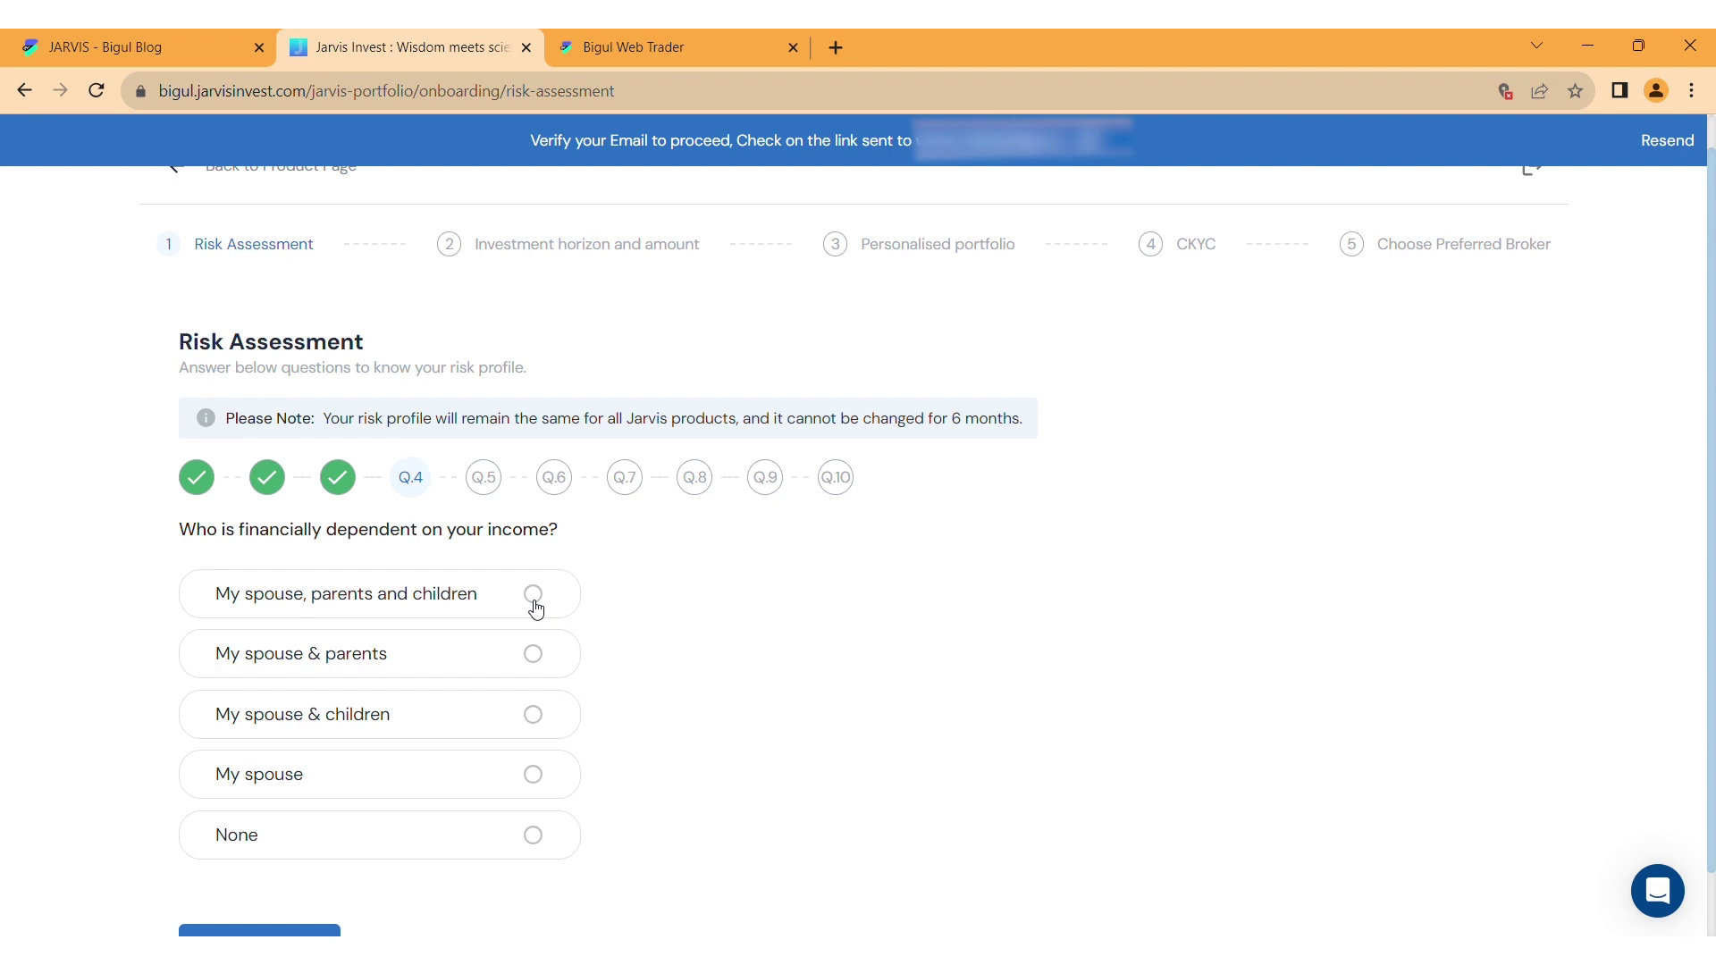
{"action": "left_click", "coordinate": [532, 720]}
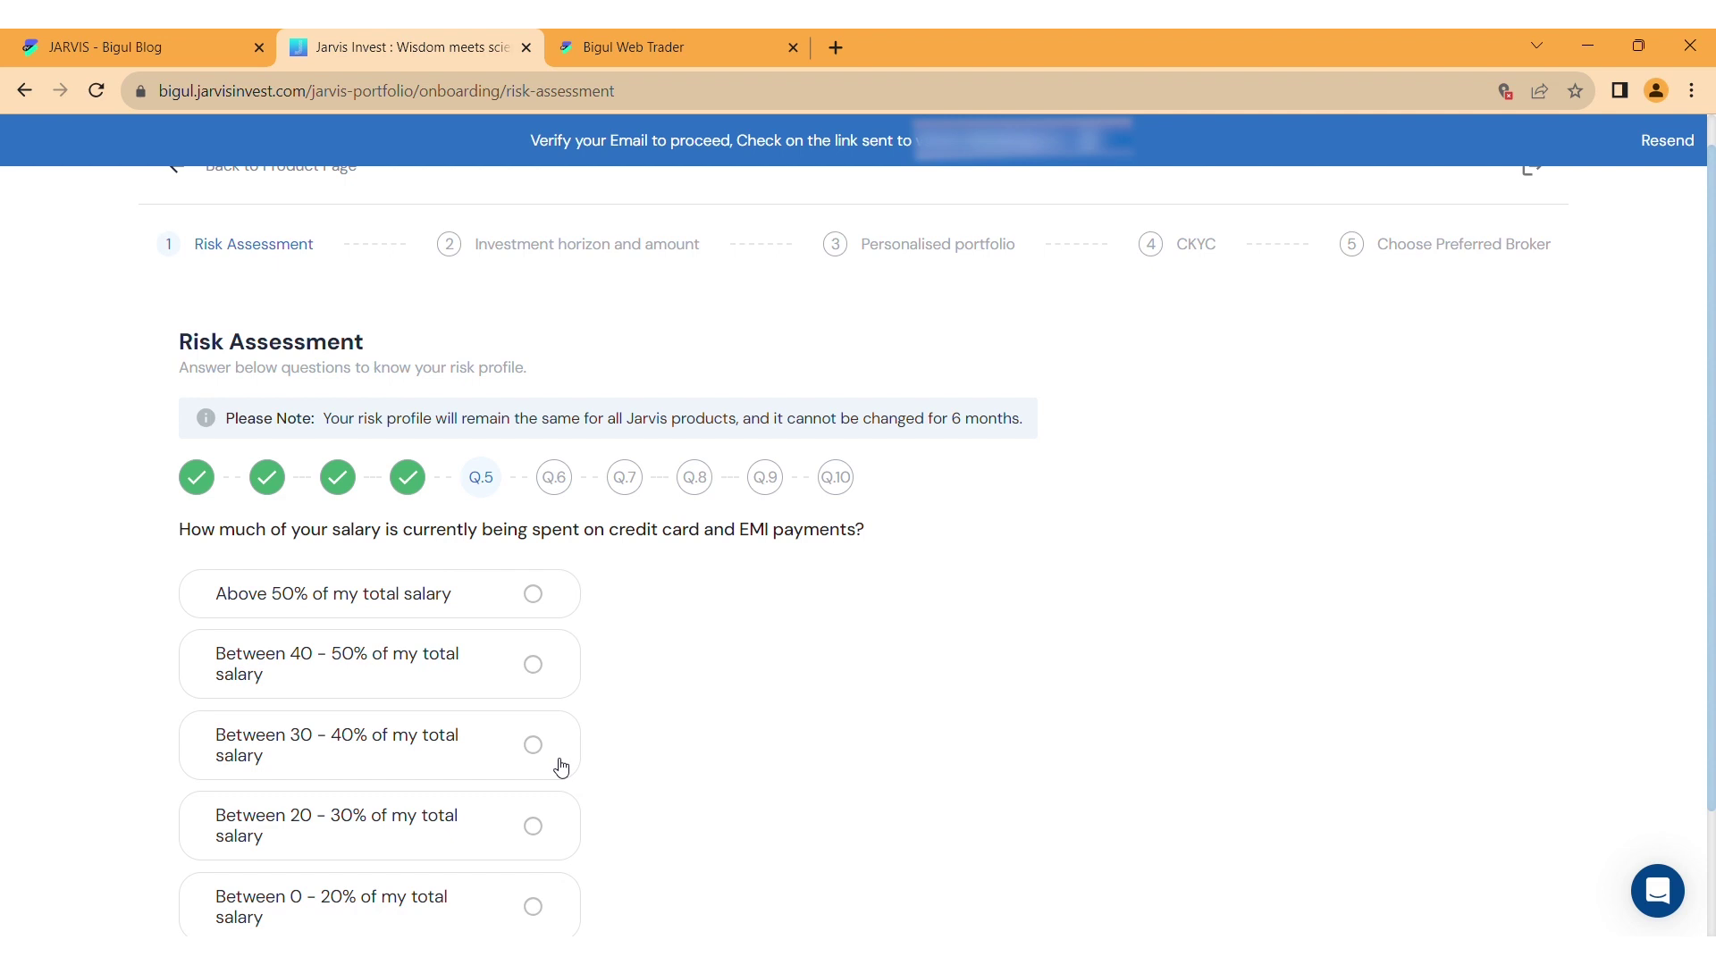
{"action": "left_click", "coordinate": [532, 753]}
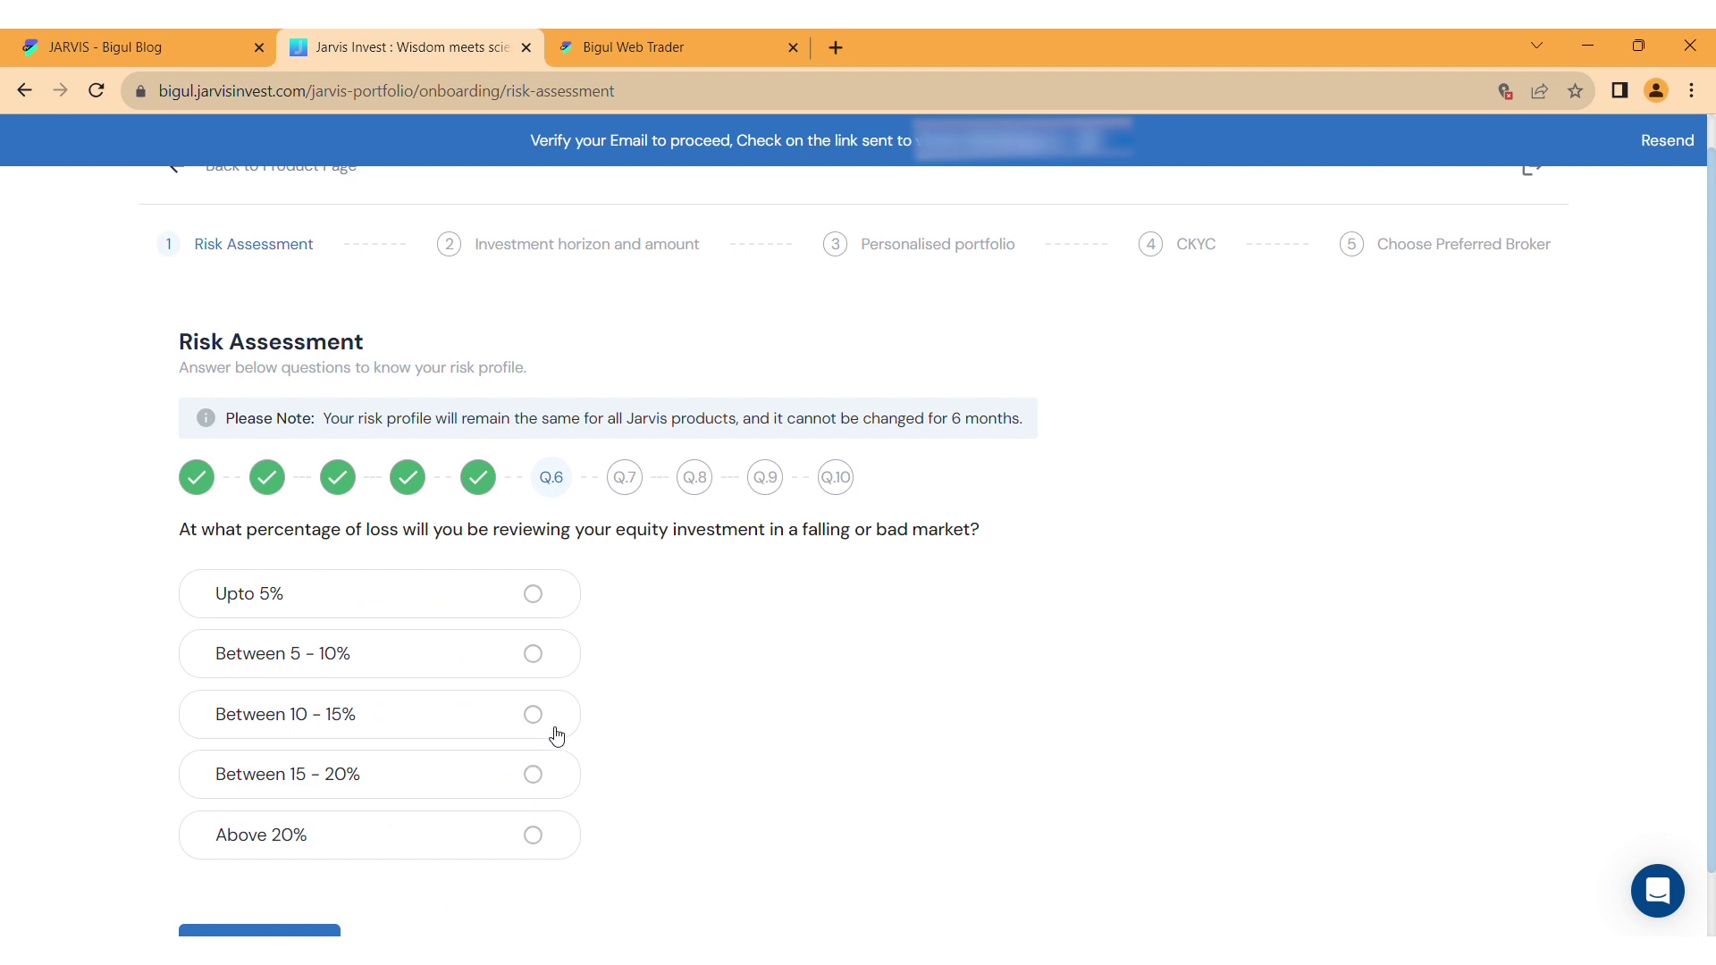
- Answer Q6–Q10: 5–10% loss, move to debt MF, 5–10 lacs income, 30–40% savings, age 31–40
{"action": "left_click", "coordinate": [534, 657]}
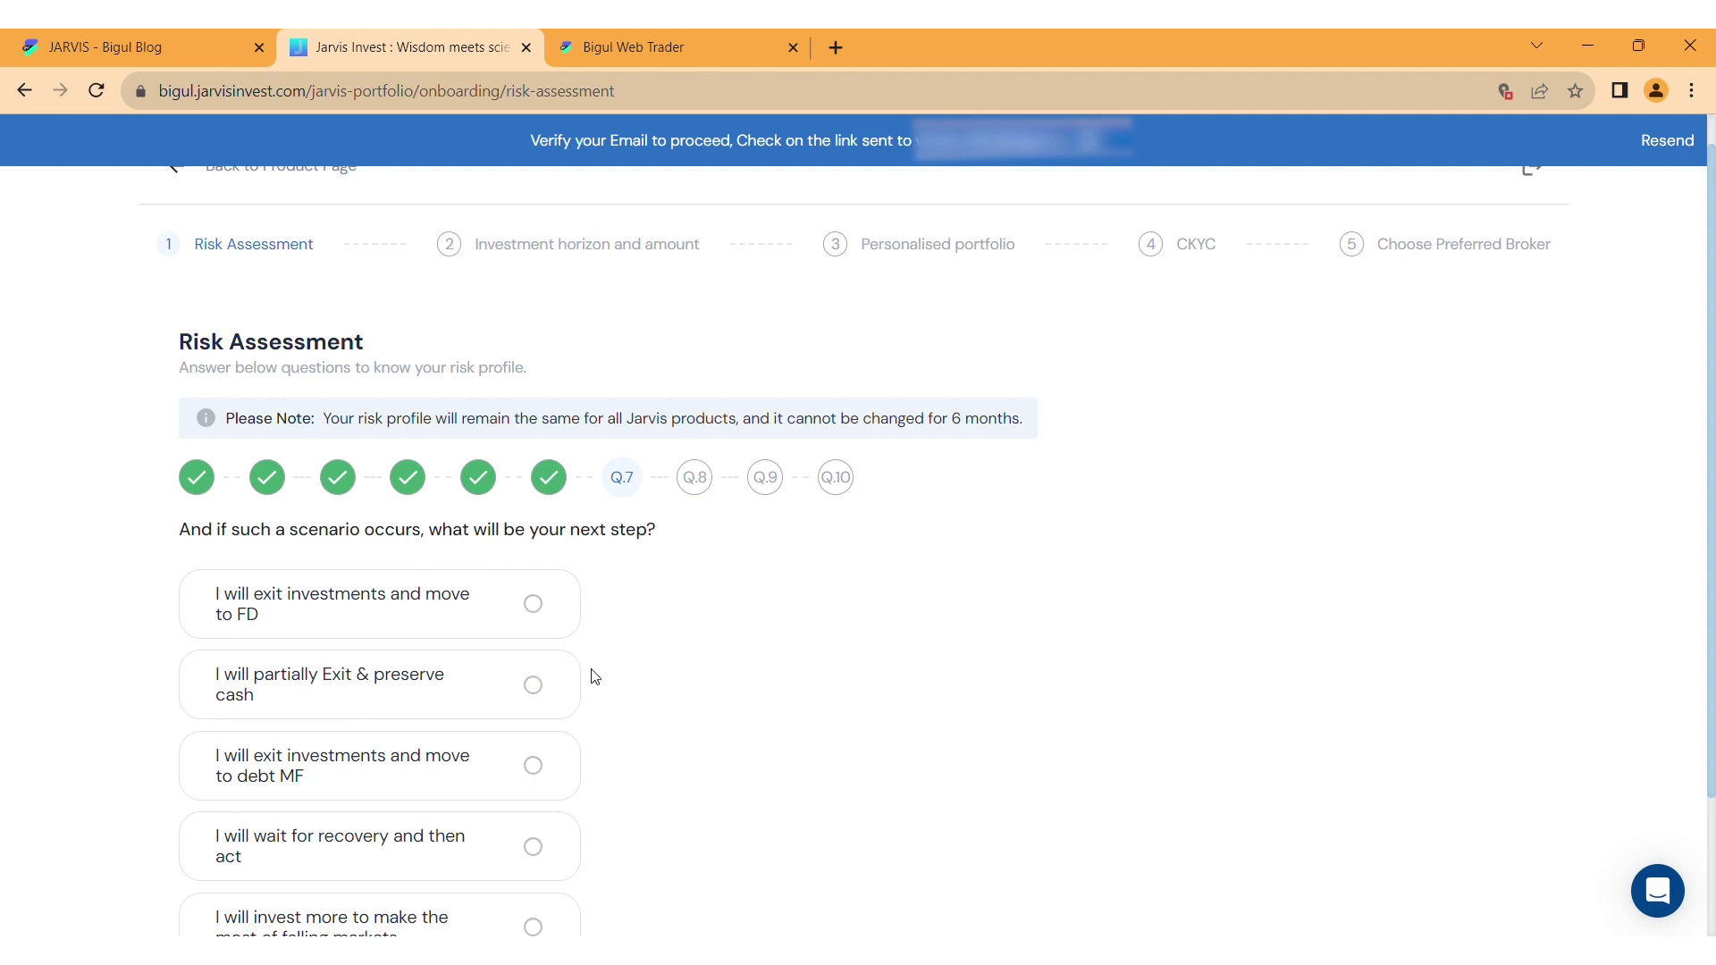
{"action": "scroll", "coordinate": [595, 679], "scroll_direction": "down", "scroll_amount": 1}
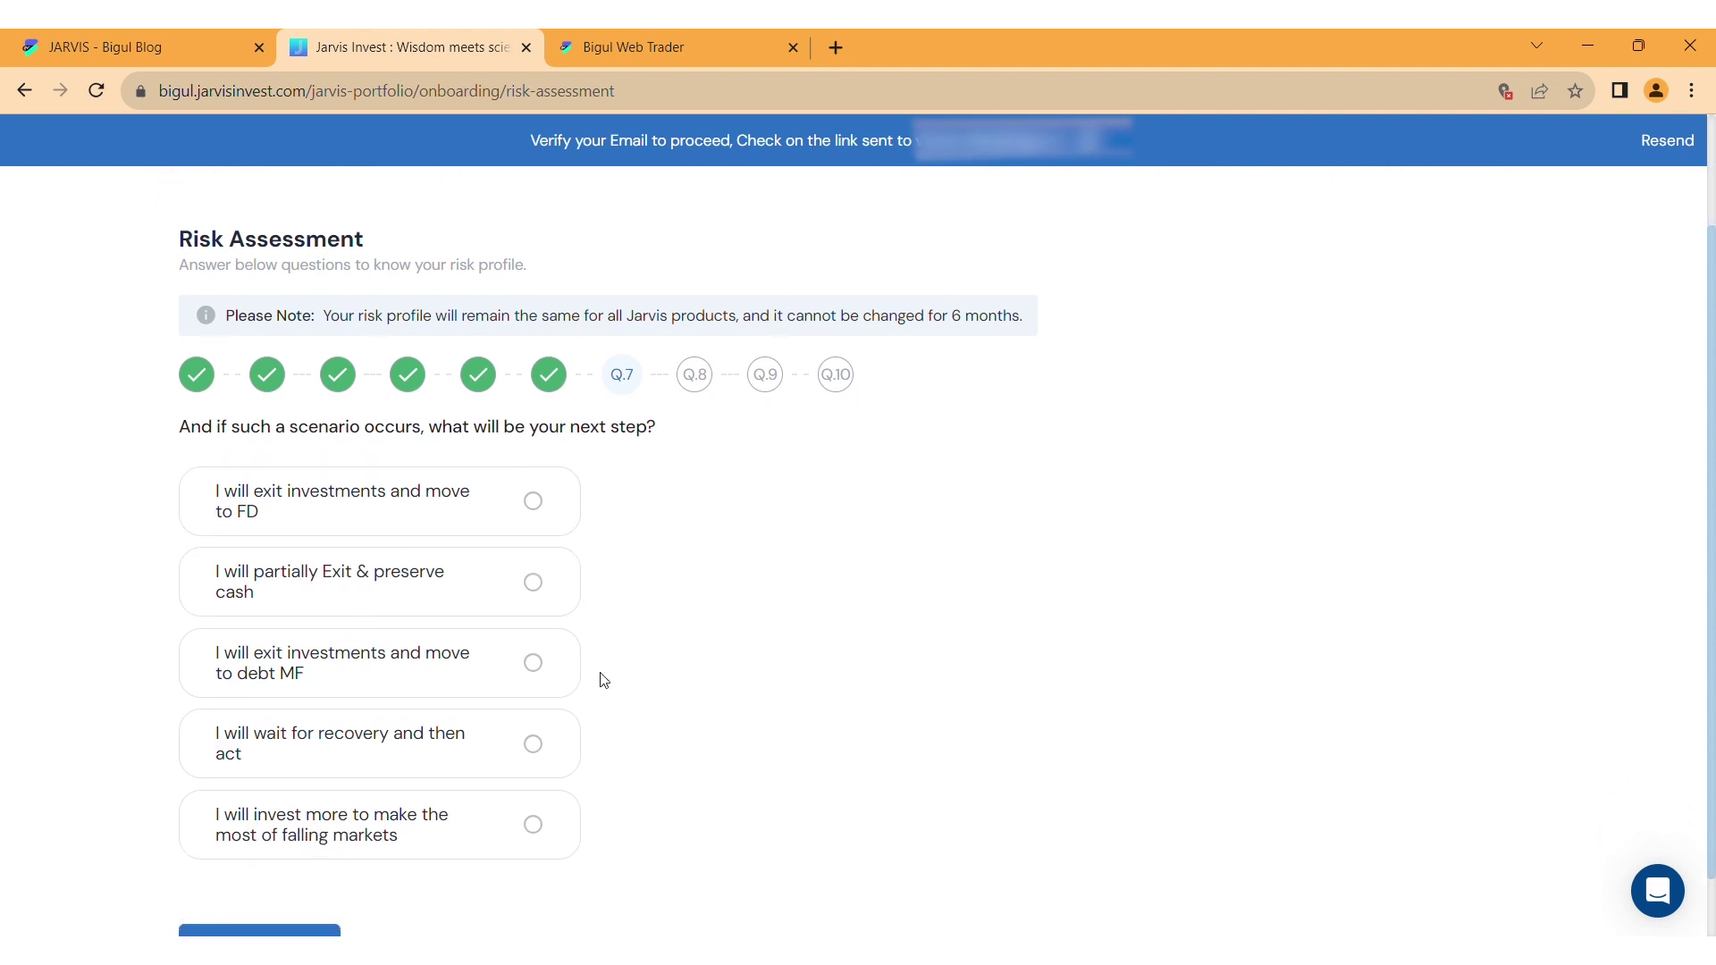
{"action": "scroll", "coordinate": [603, 681], "scroll_direction": "up", "scroll_amount": 1}
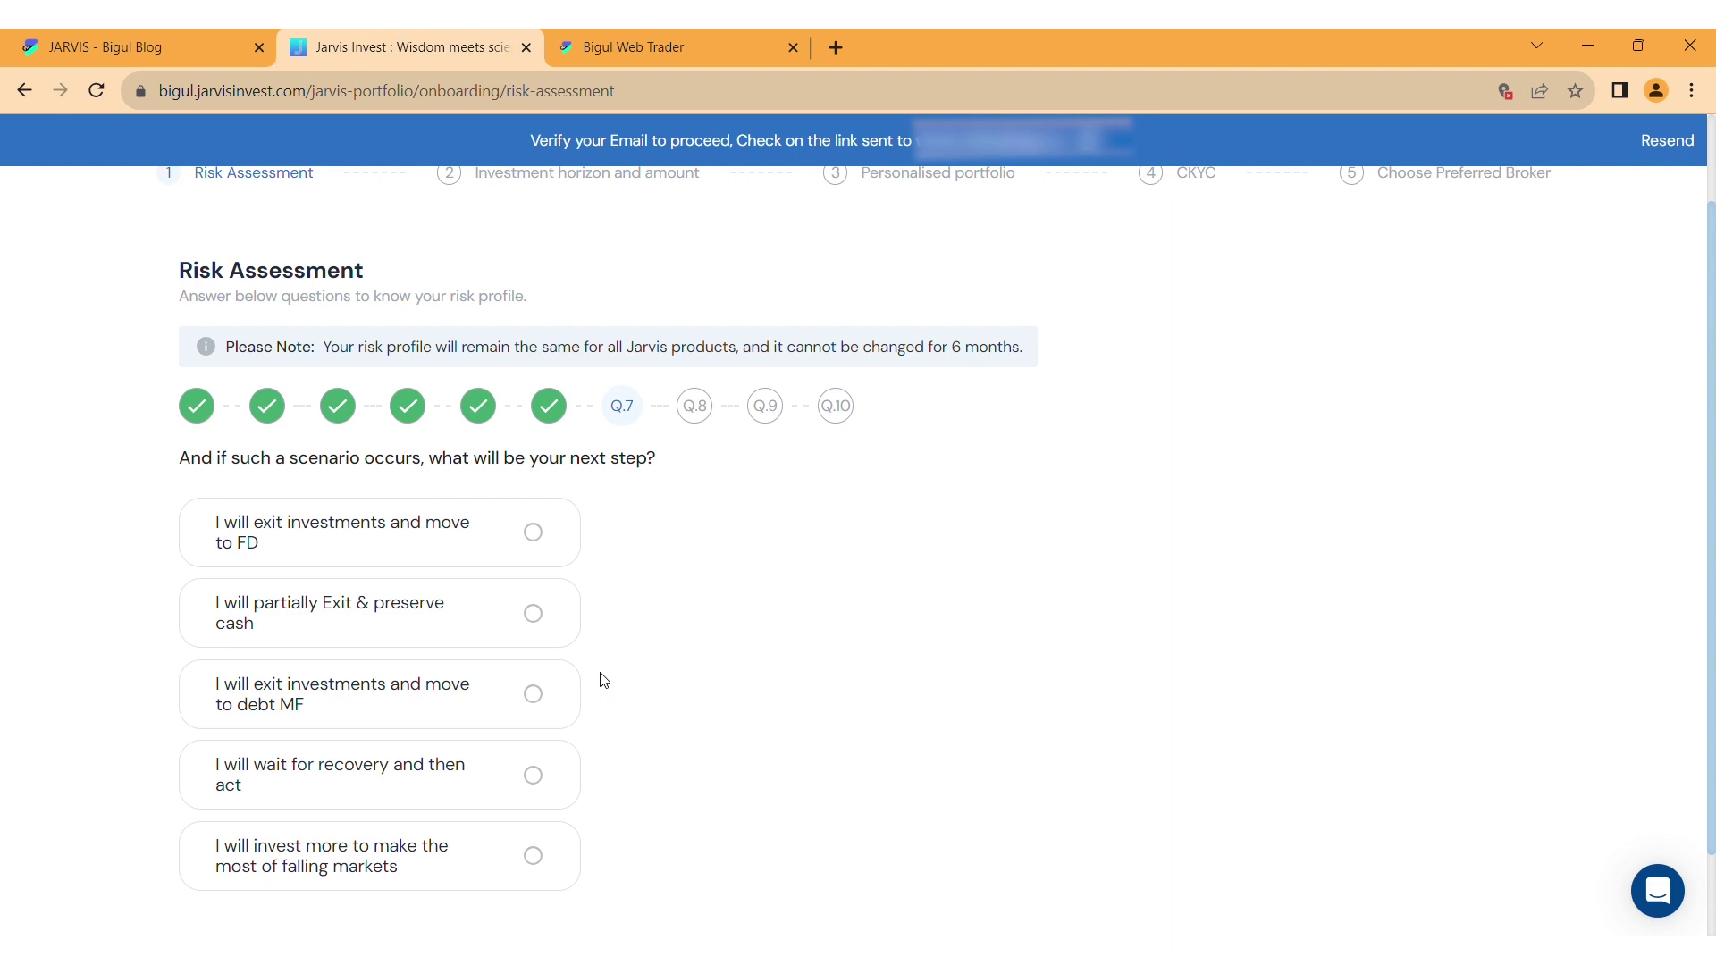
{"action": "left_click", "coordinate": [535, 703]}
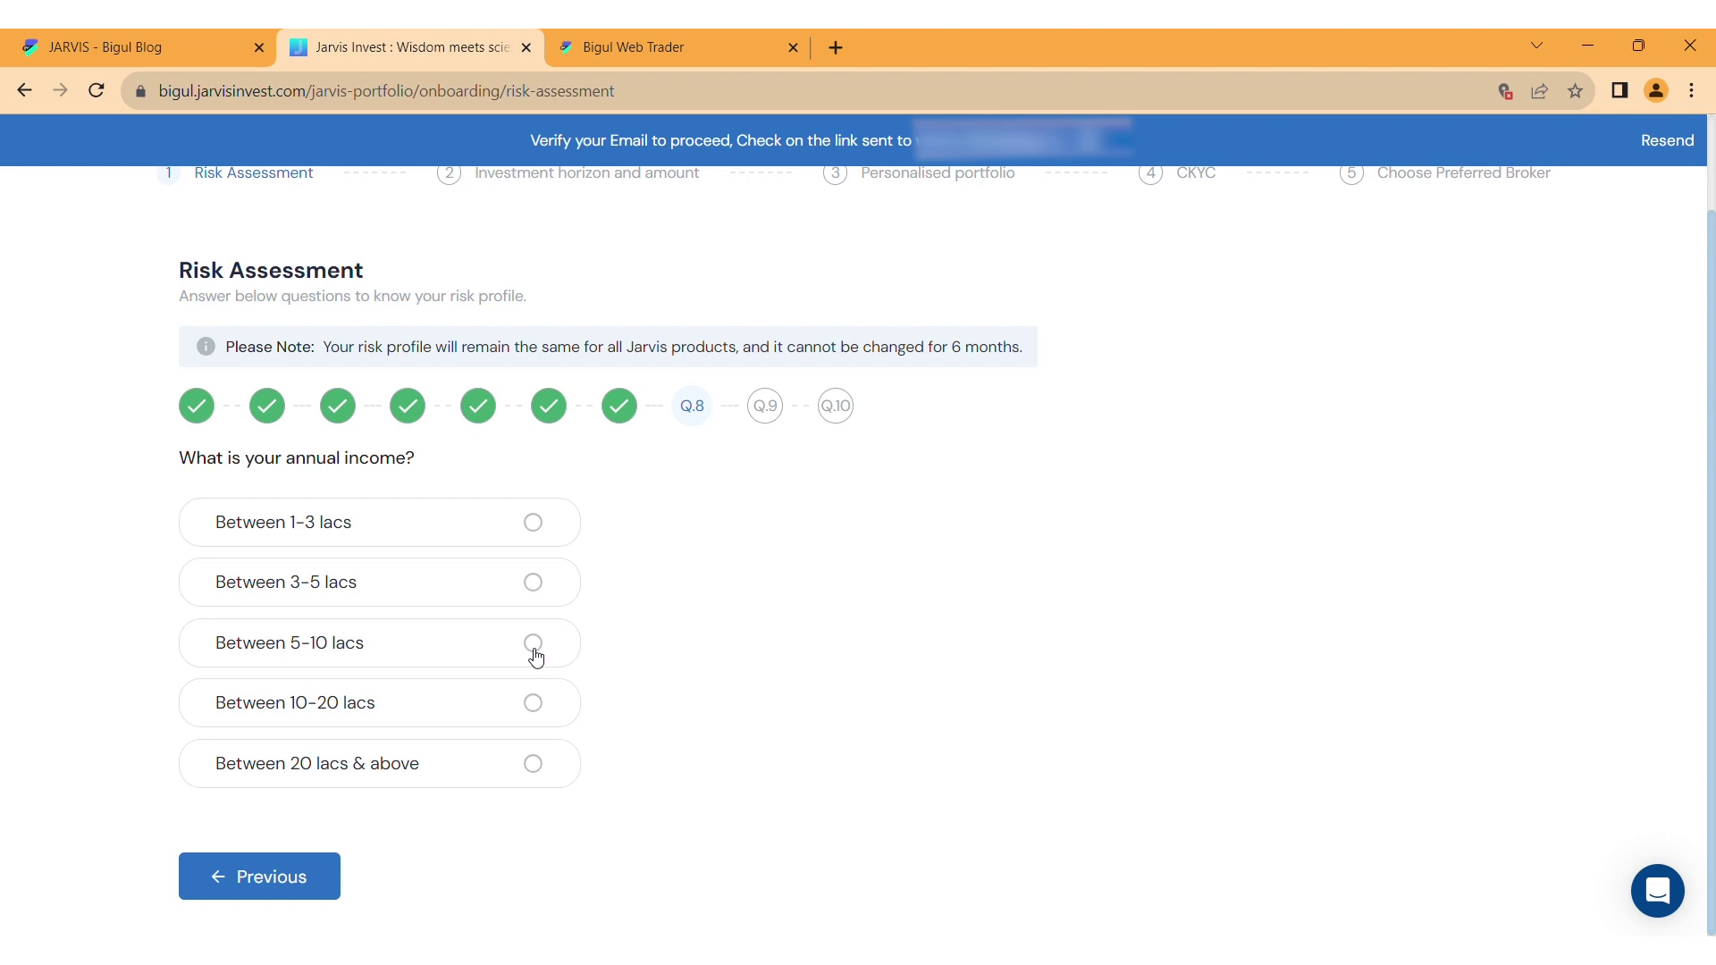
{"action": "left_click", "coordinate": [533, 644]}
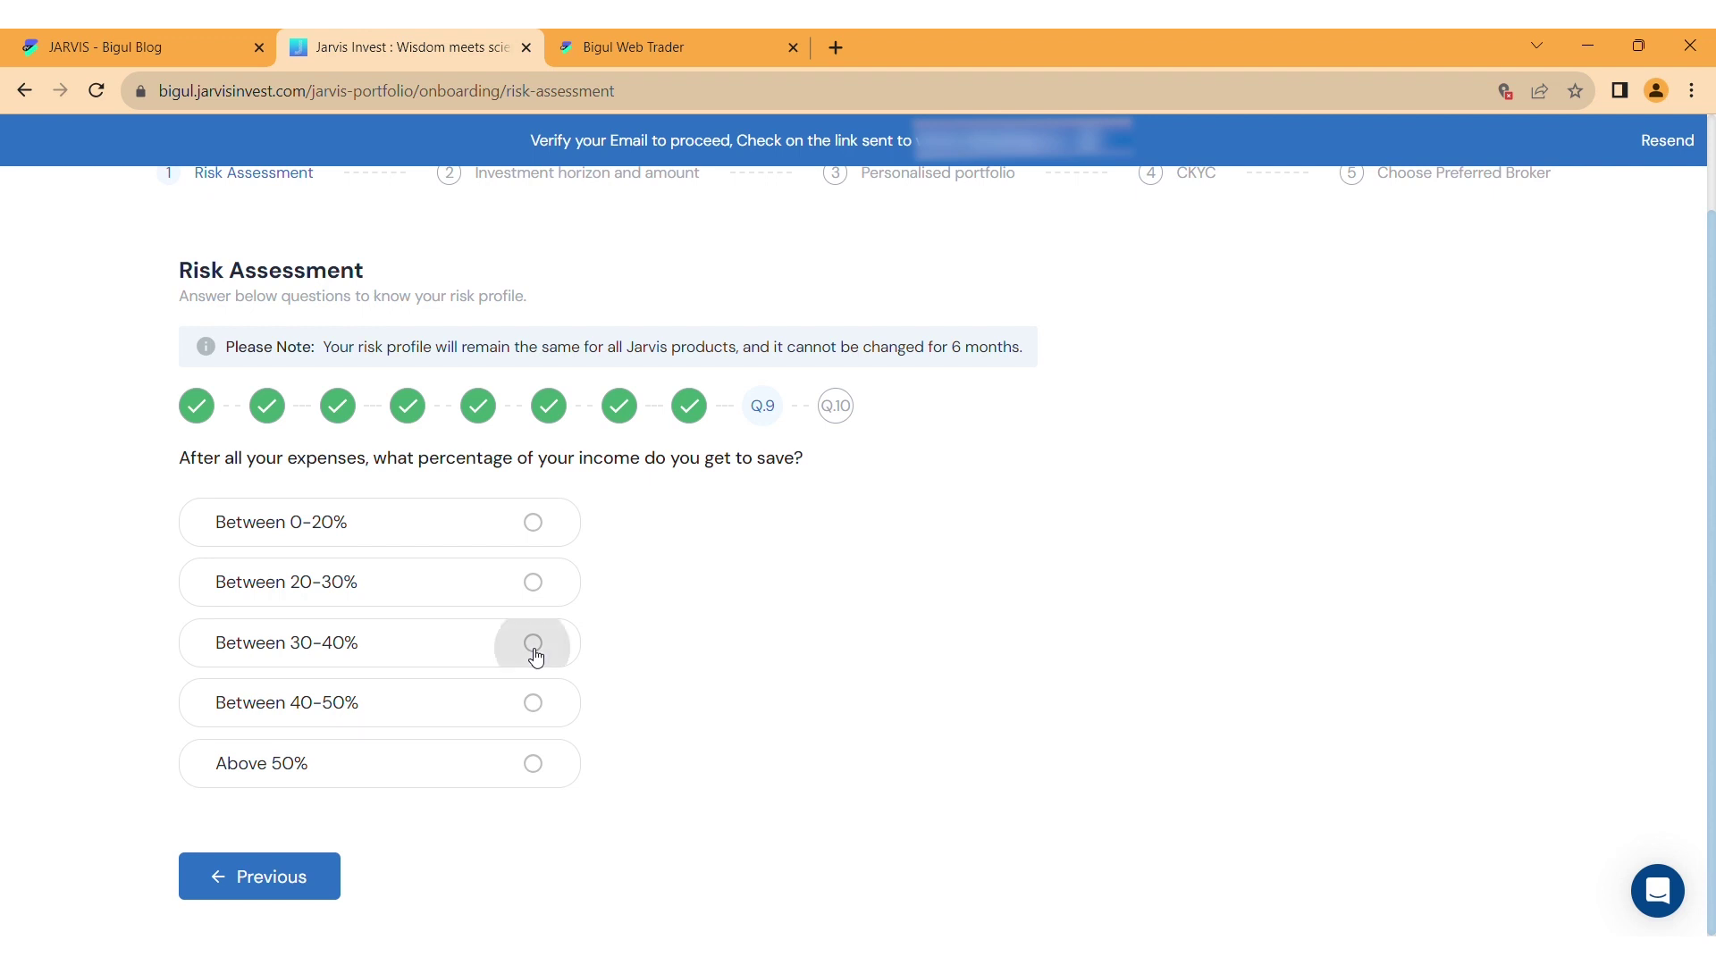
{"action": "left_click", "coordinate": [534, 643]}
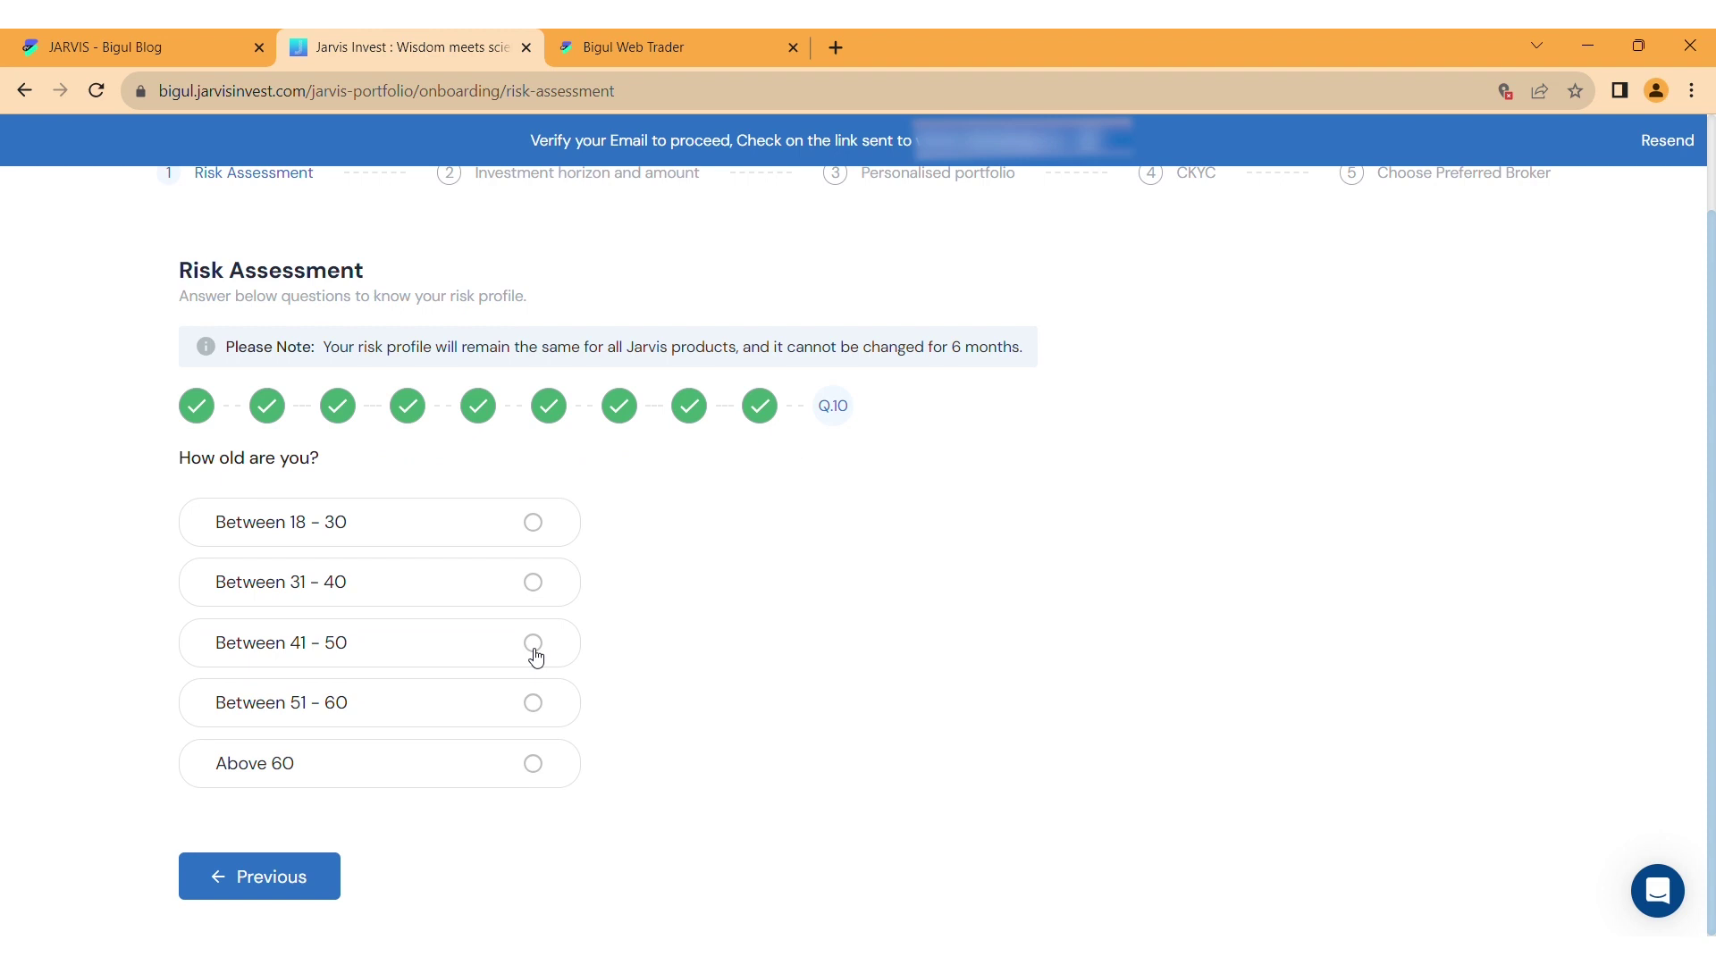
{"action": "left_click", "coordinate": [533, 583]}
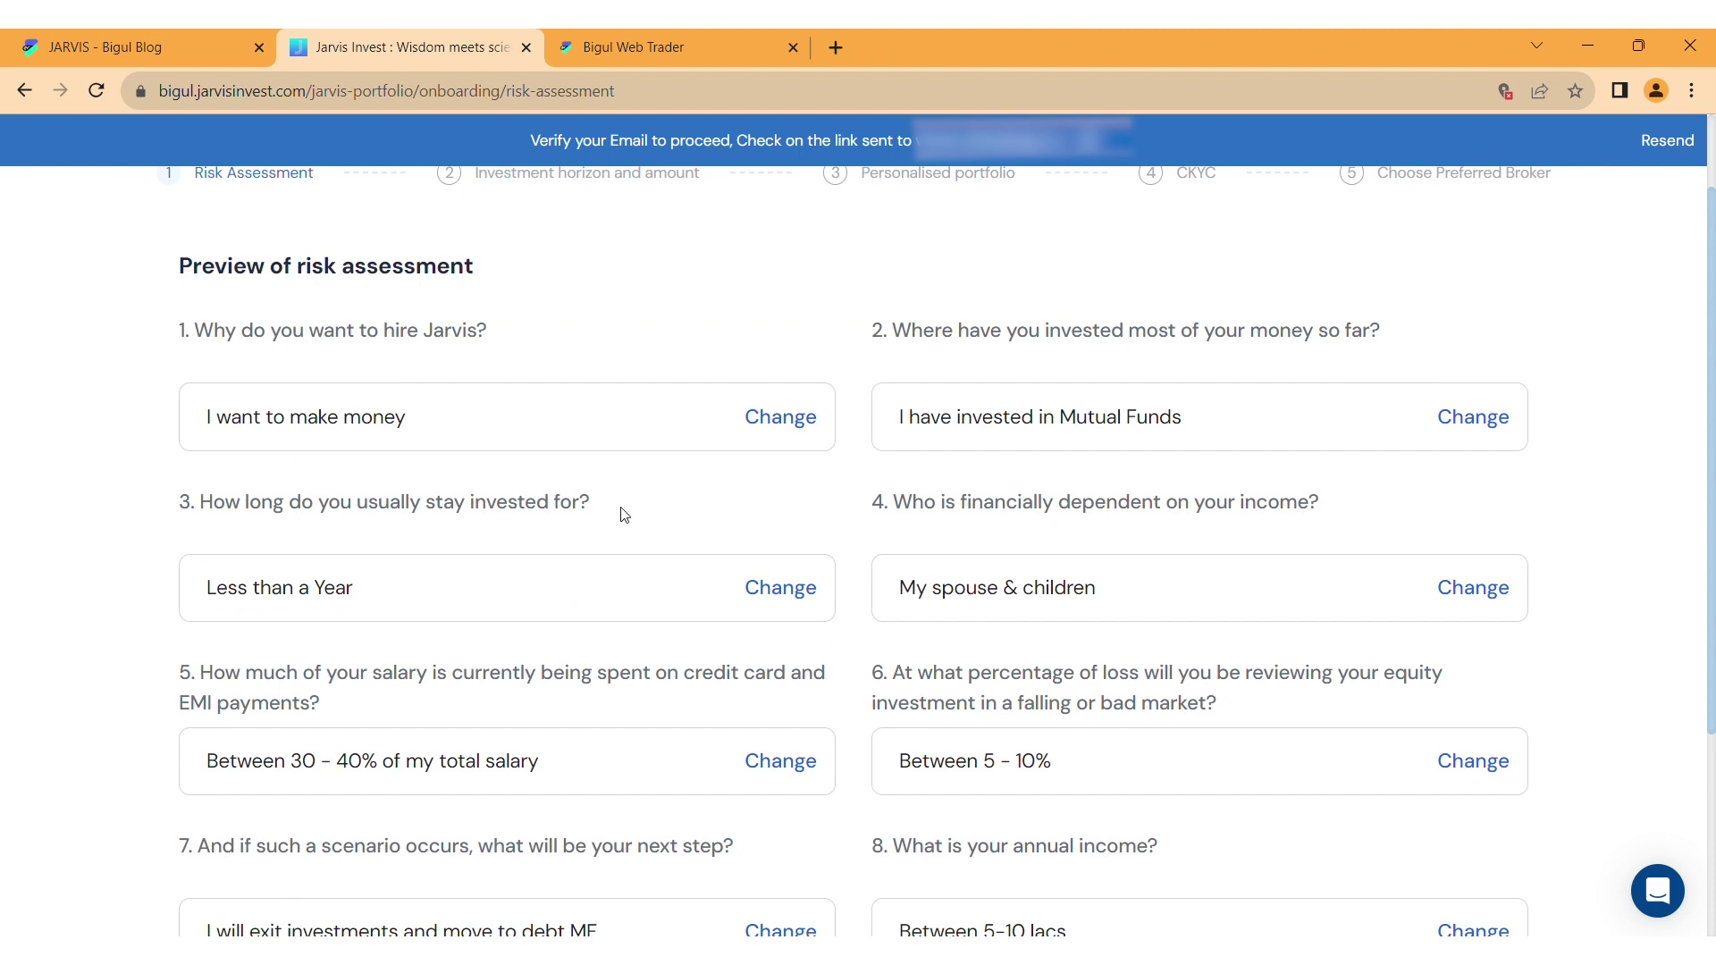
{"action": "scroll", "coordinate": [1597, 671], "scroll_direction": "down", "scroll_amount": 4}
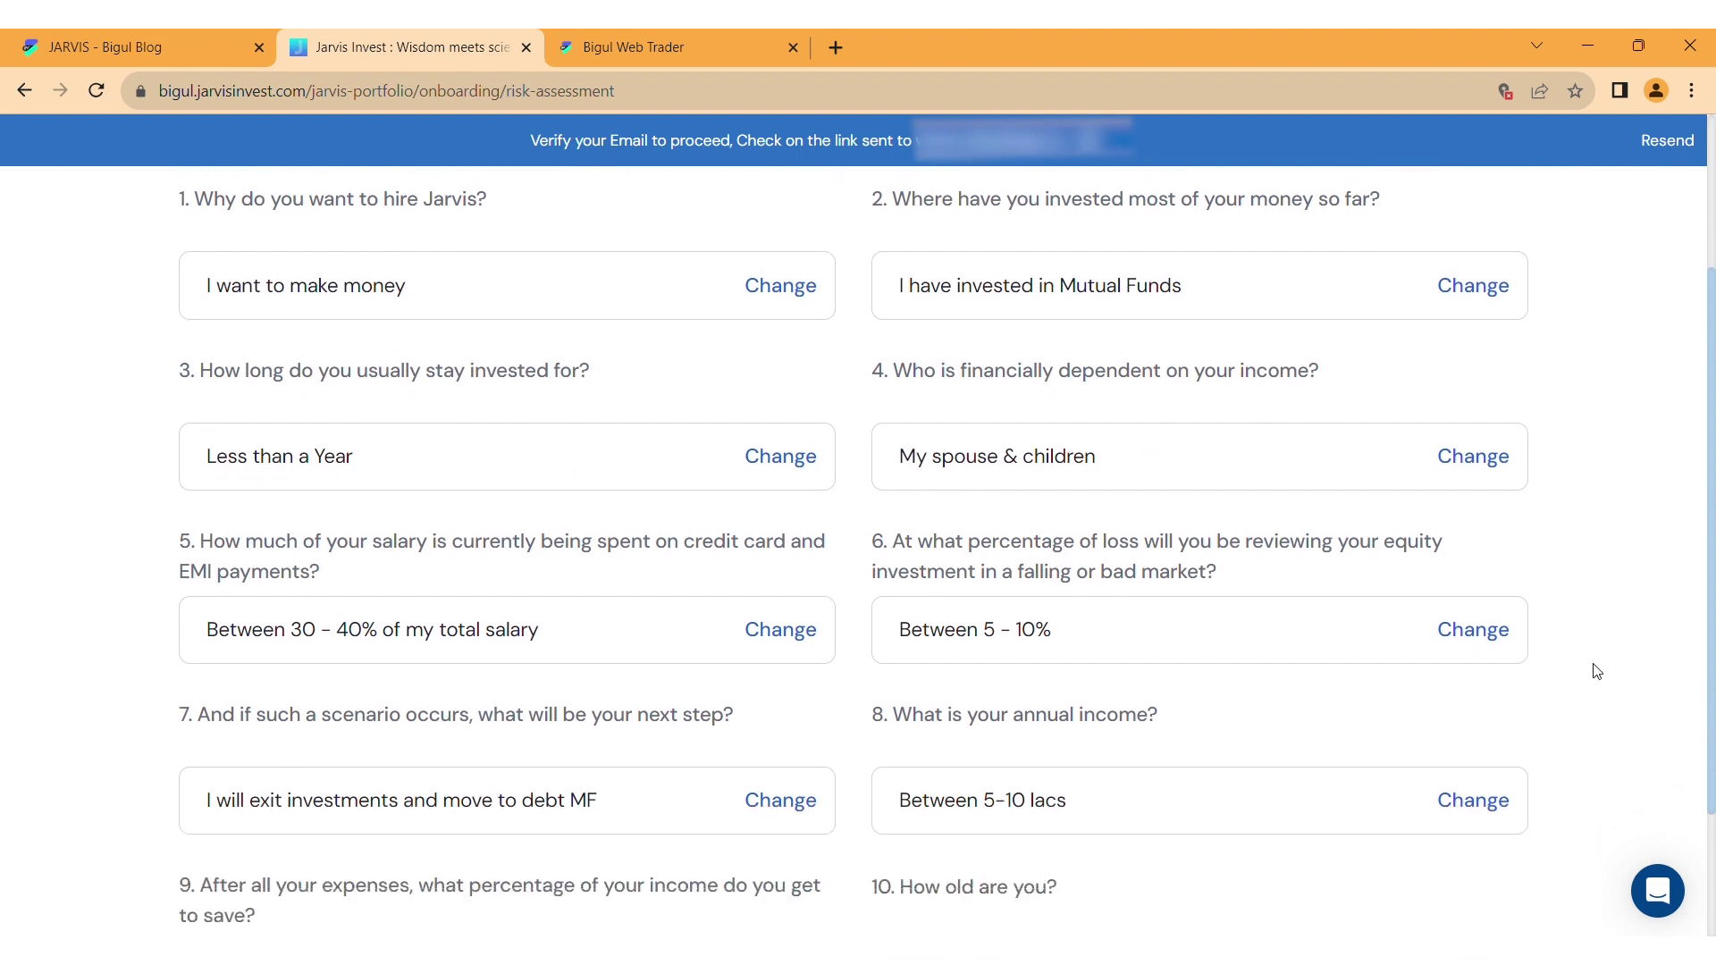
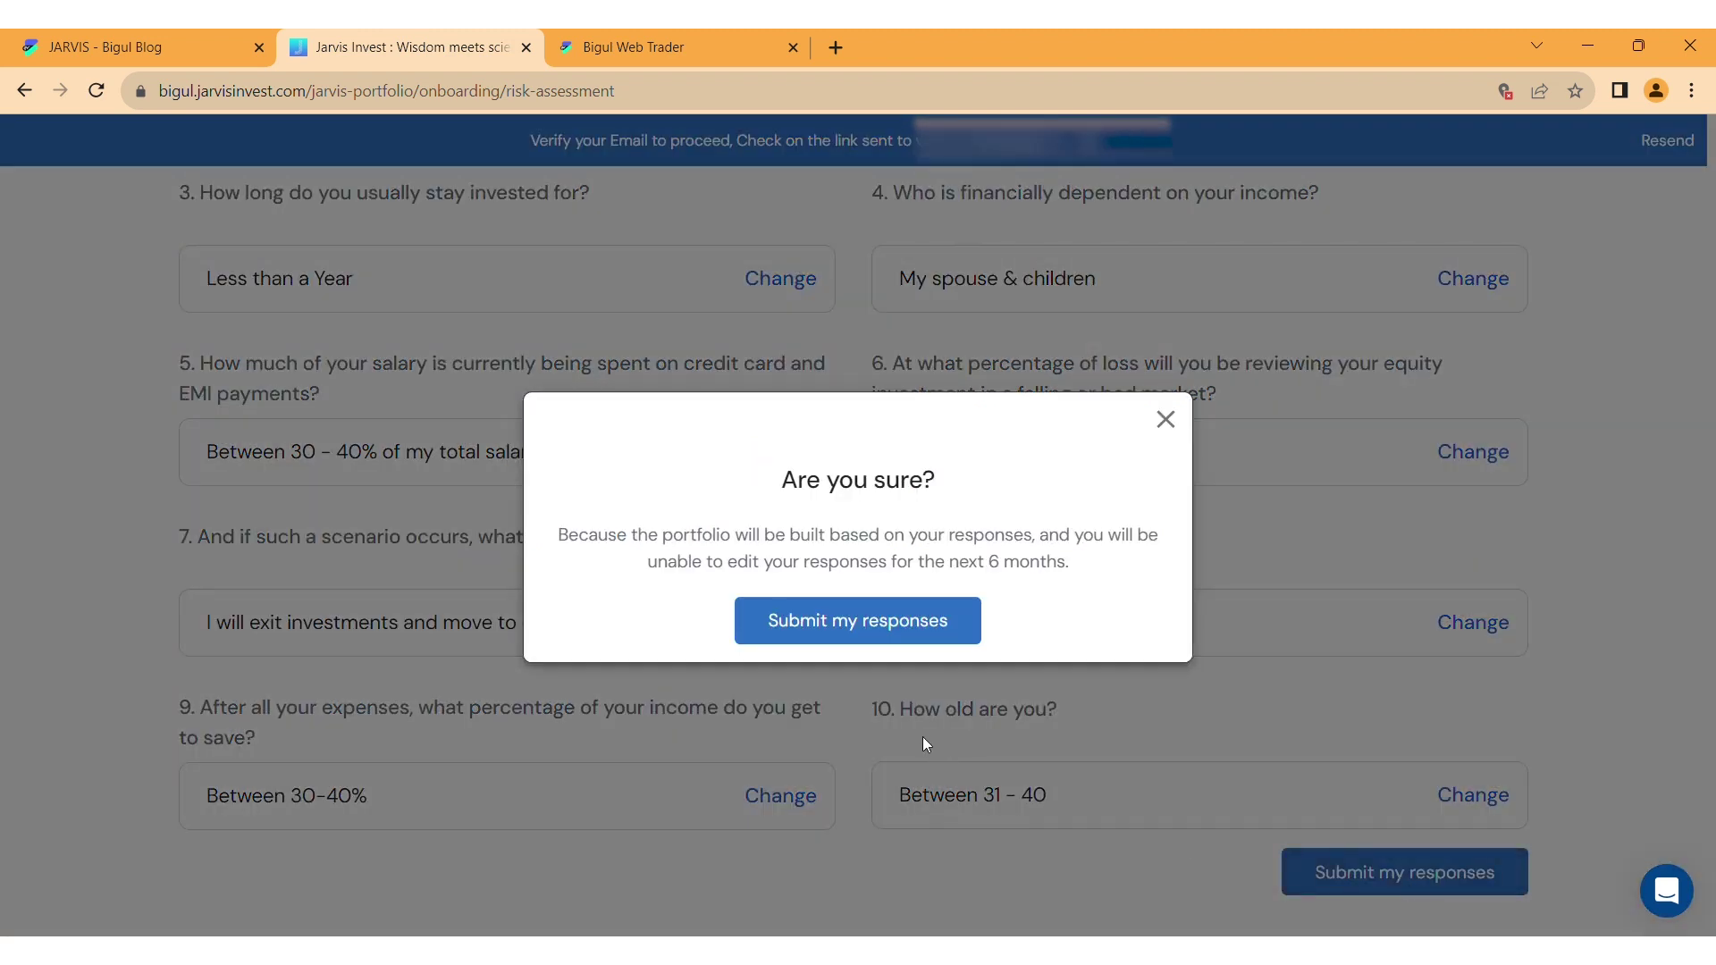
- Submit the risk answers, tick the declaration and confirm the Moderately Aggressive risk profile
{"action": "left_click", "coordinate": [859, 641]}
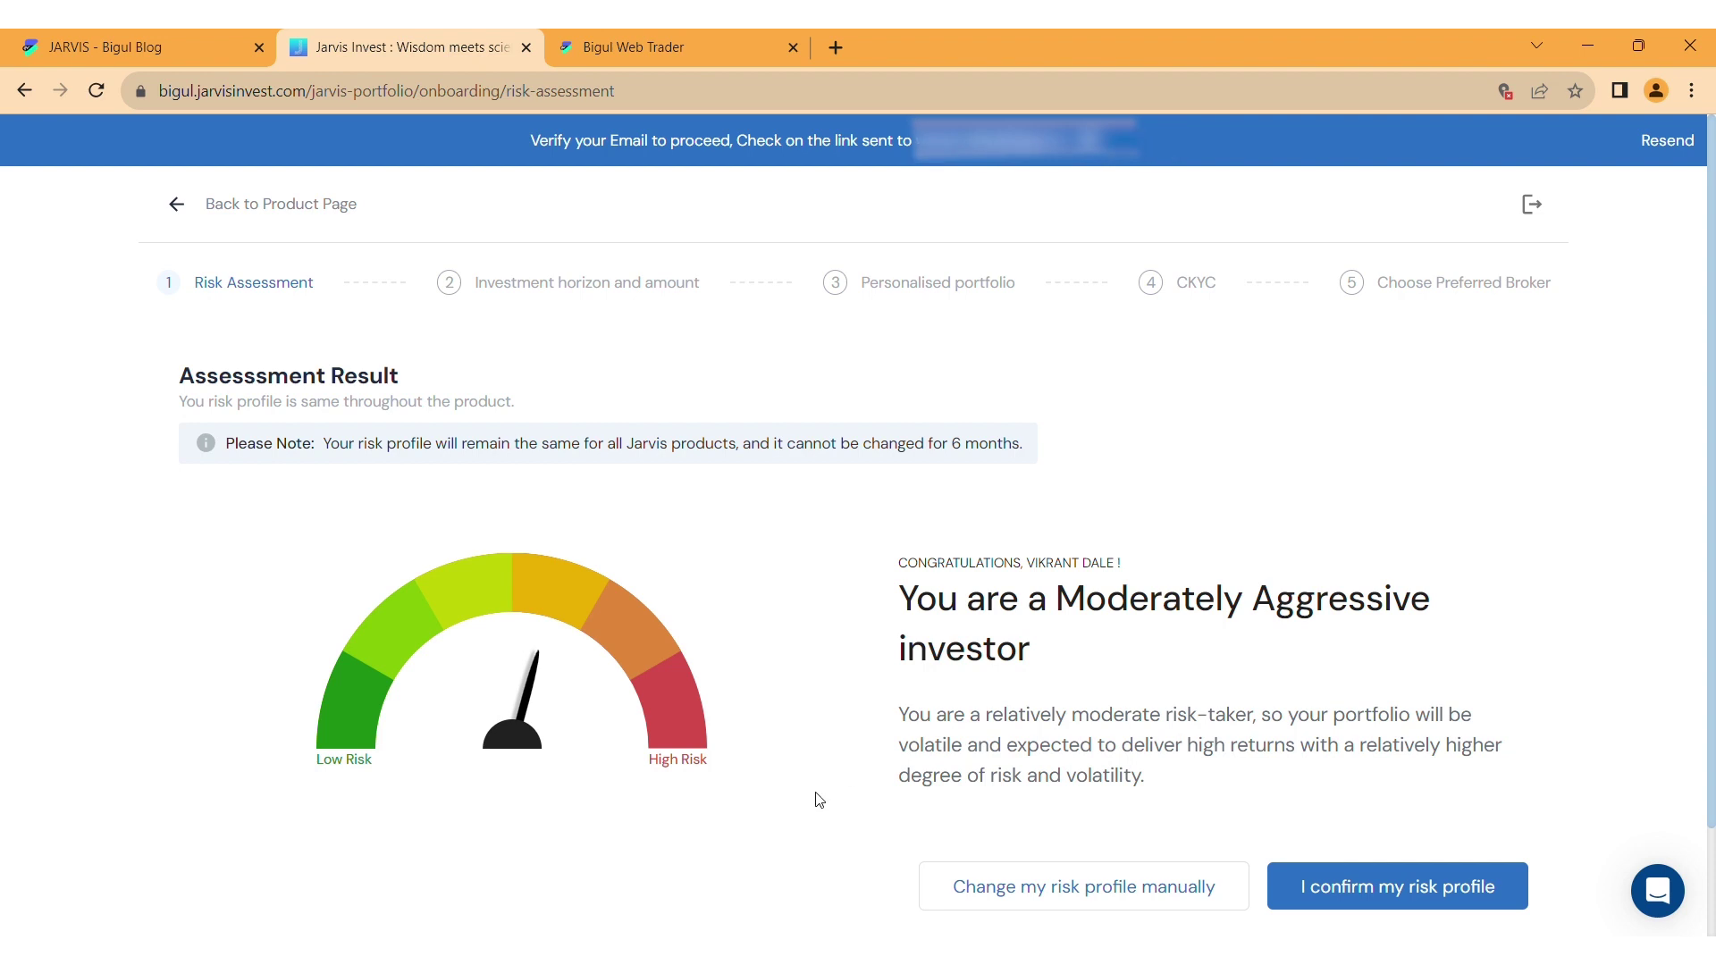
{"action": "scroll", "coordinate": [819, 800], "scroll_direction": "down", "scroll_amount": 2}
{"action": "left_click", "coordinate": [275, 754]}
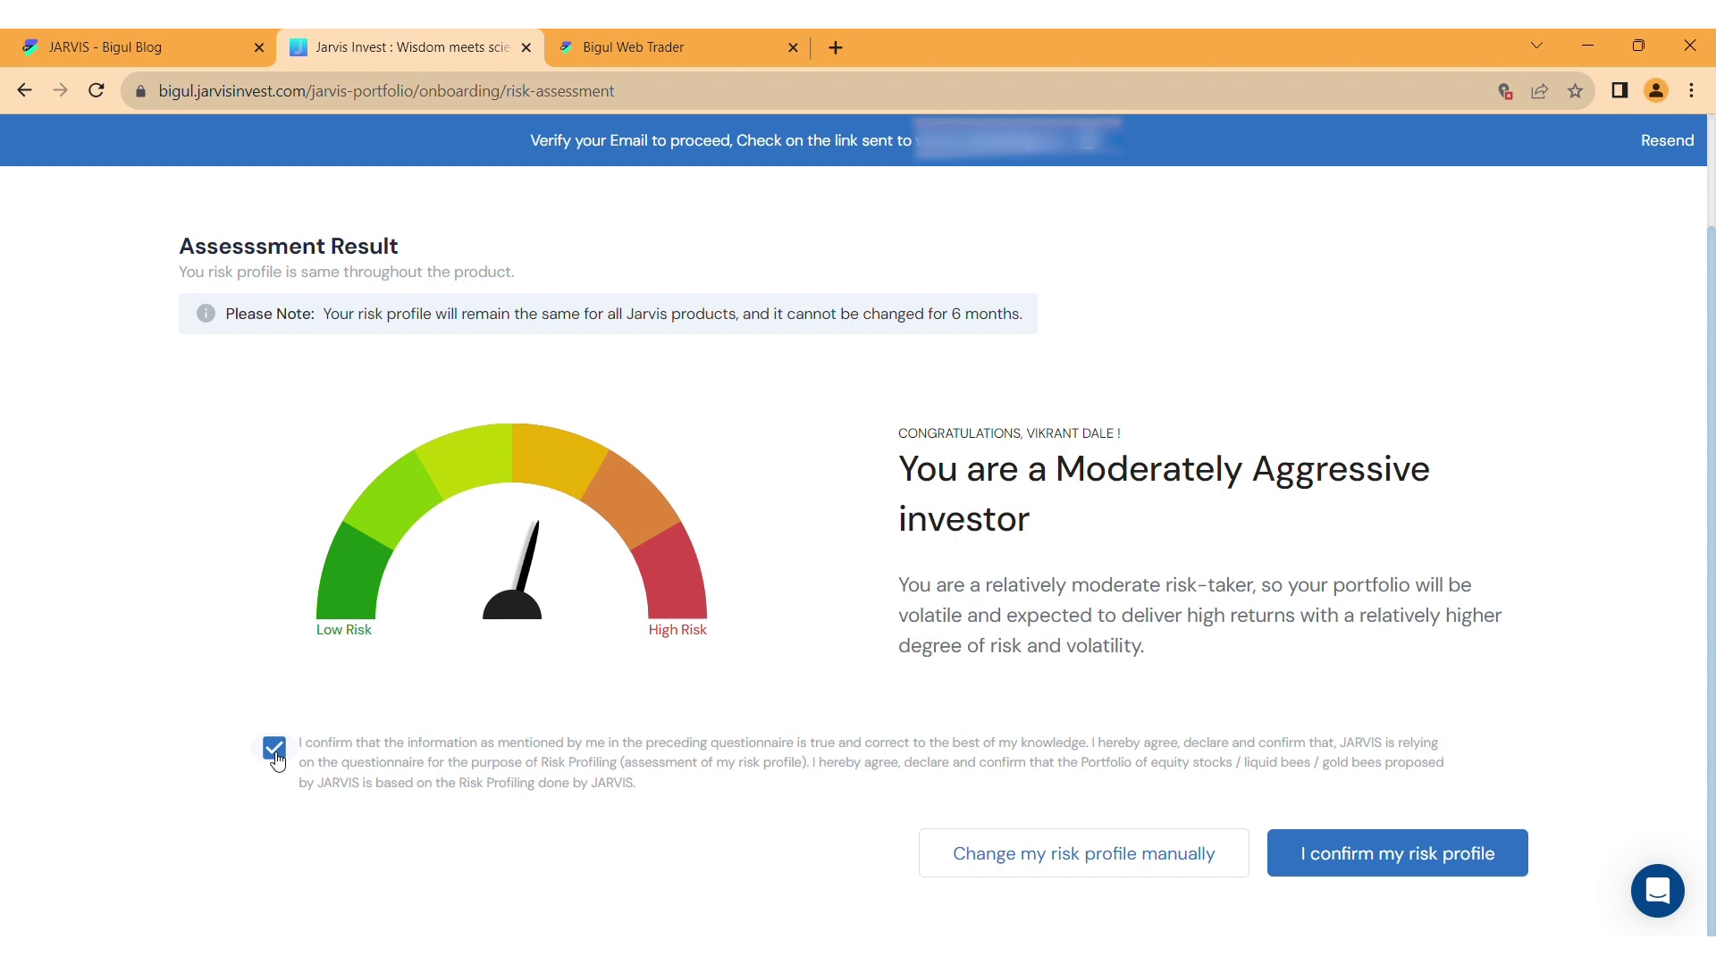
{"action": "left_click", "coordinate": [1407, 874]}
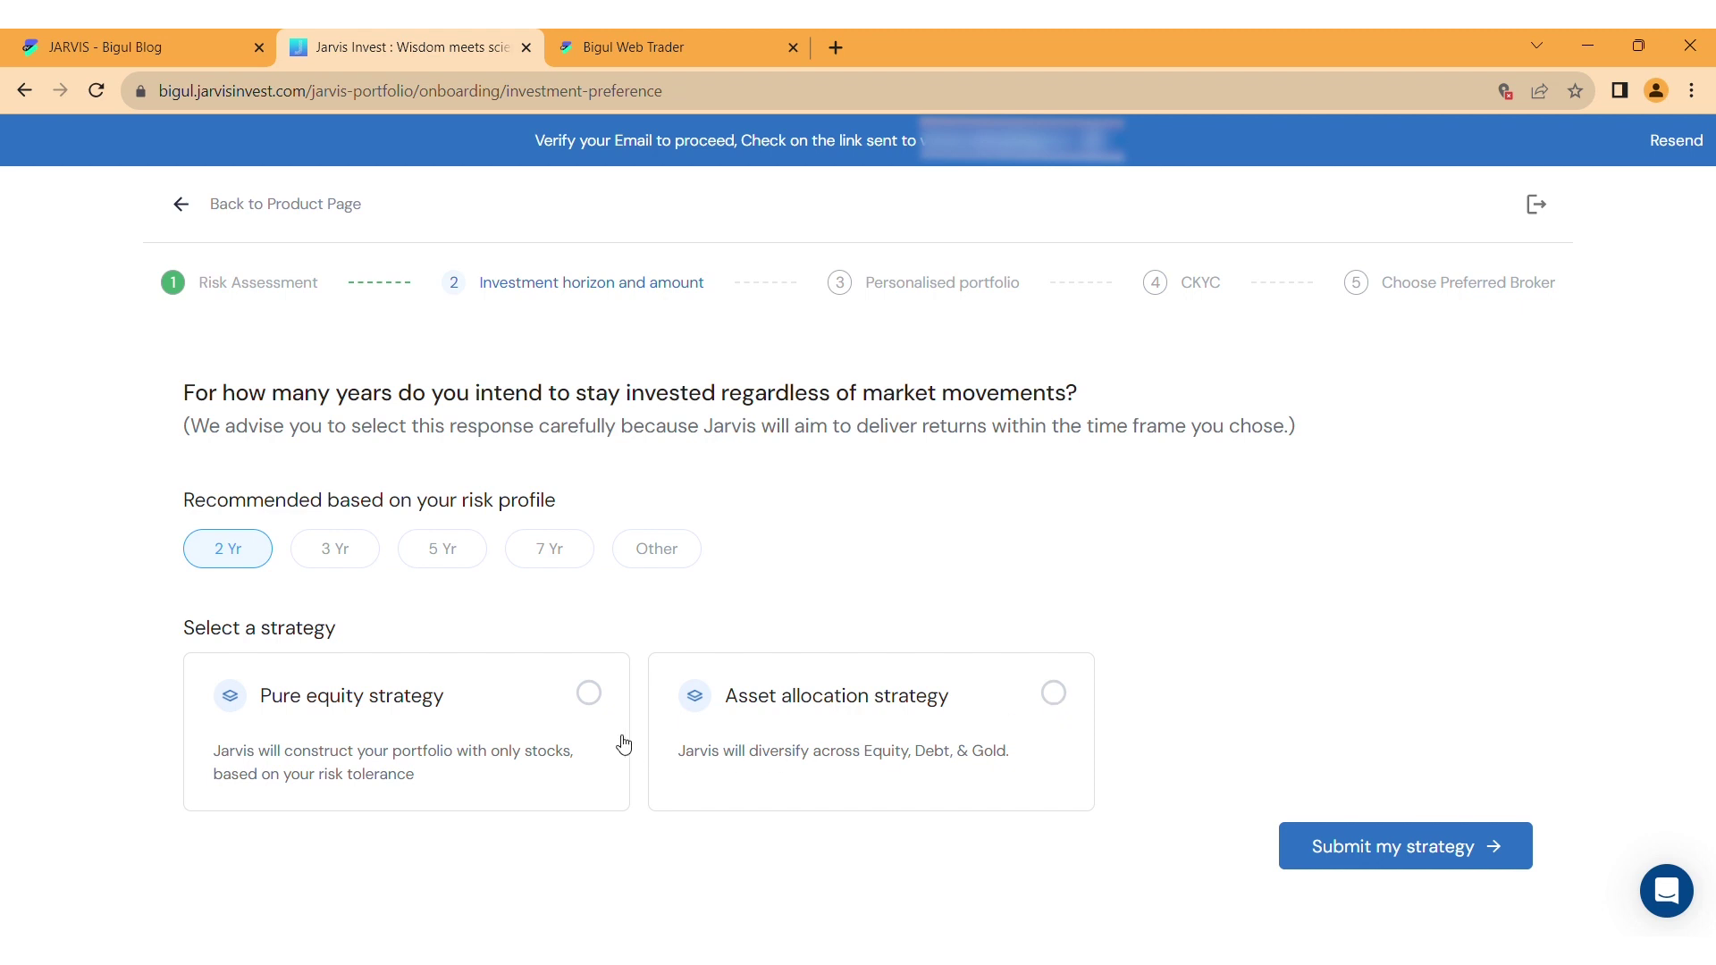
- Submit the Pure equity strategy, then choose ₹30,000 with the Jarvis Portfolio plan
{"action": "left_click", "coordinate": [589, 707]}
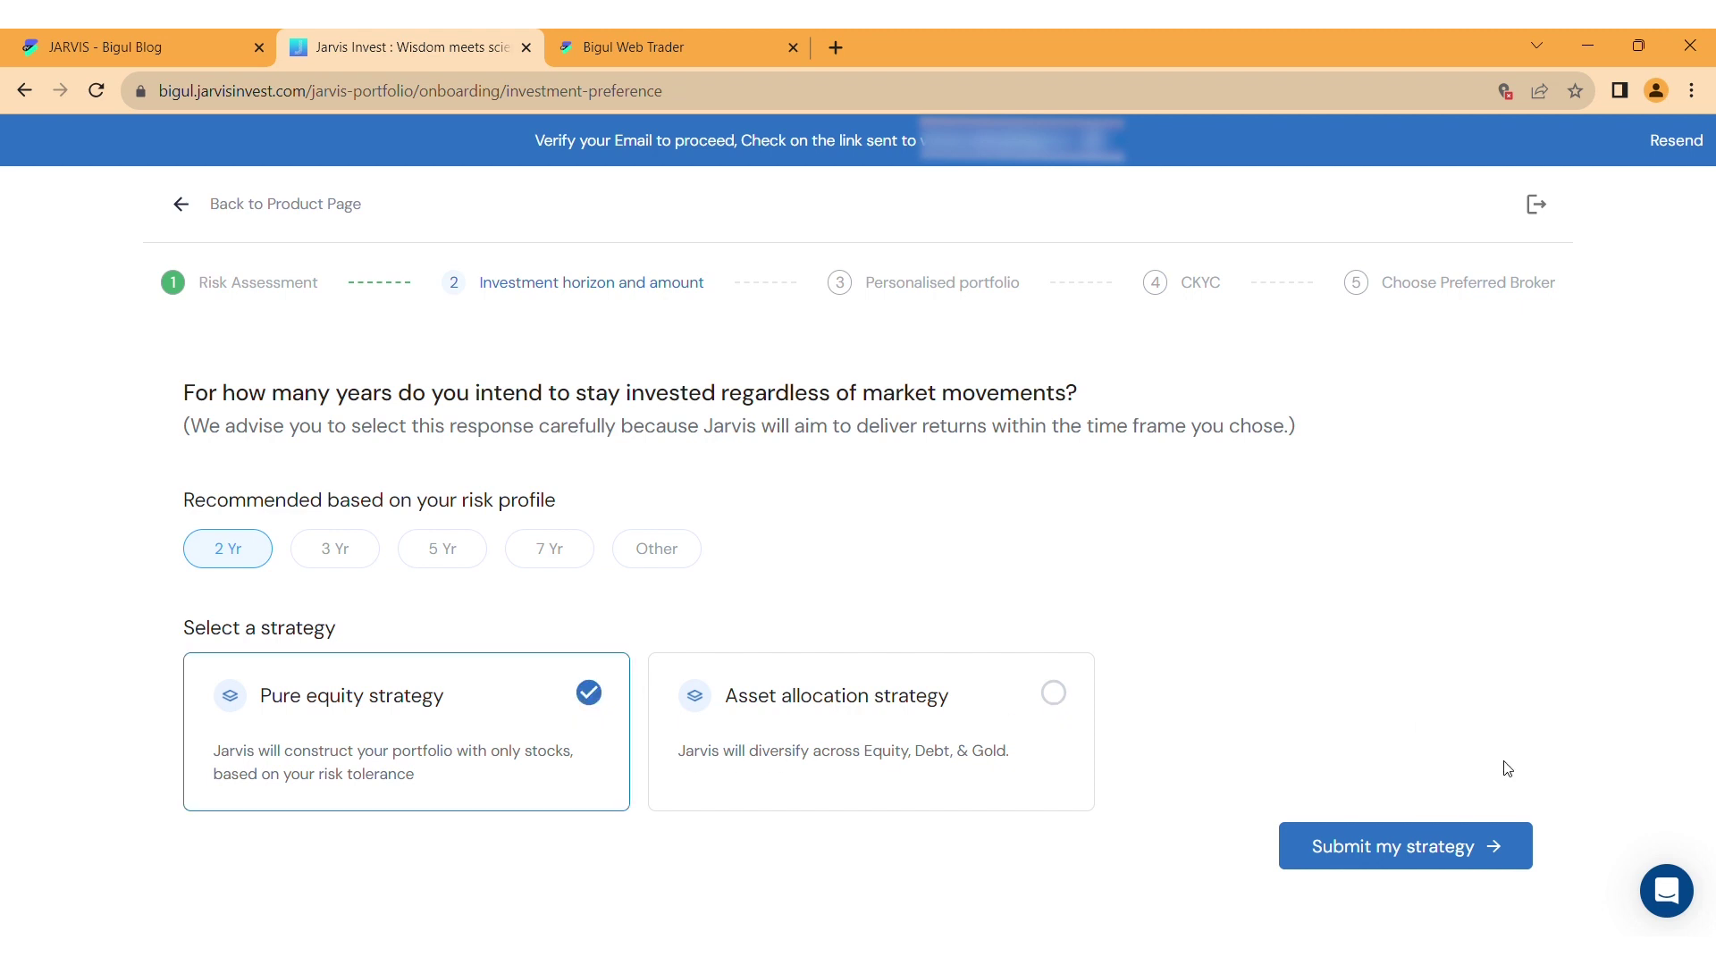
{"action": "left_click", "coordinate": [1411, 874]}
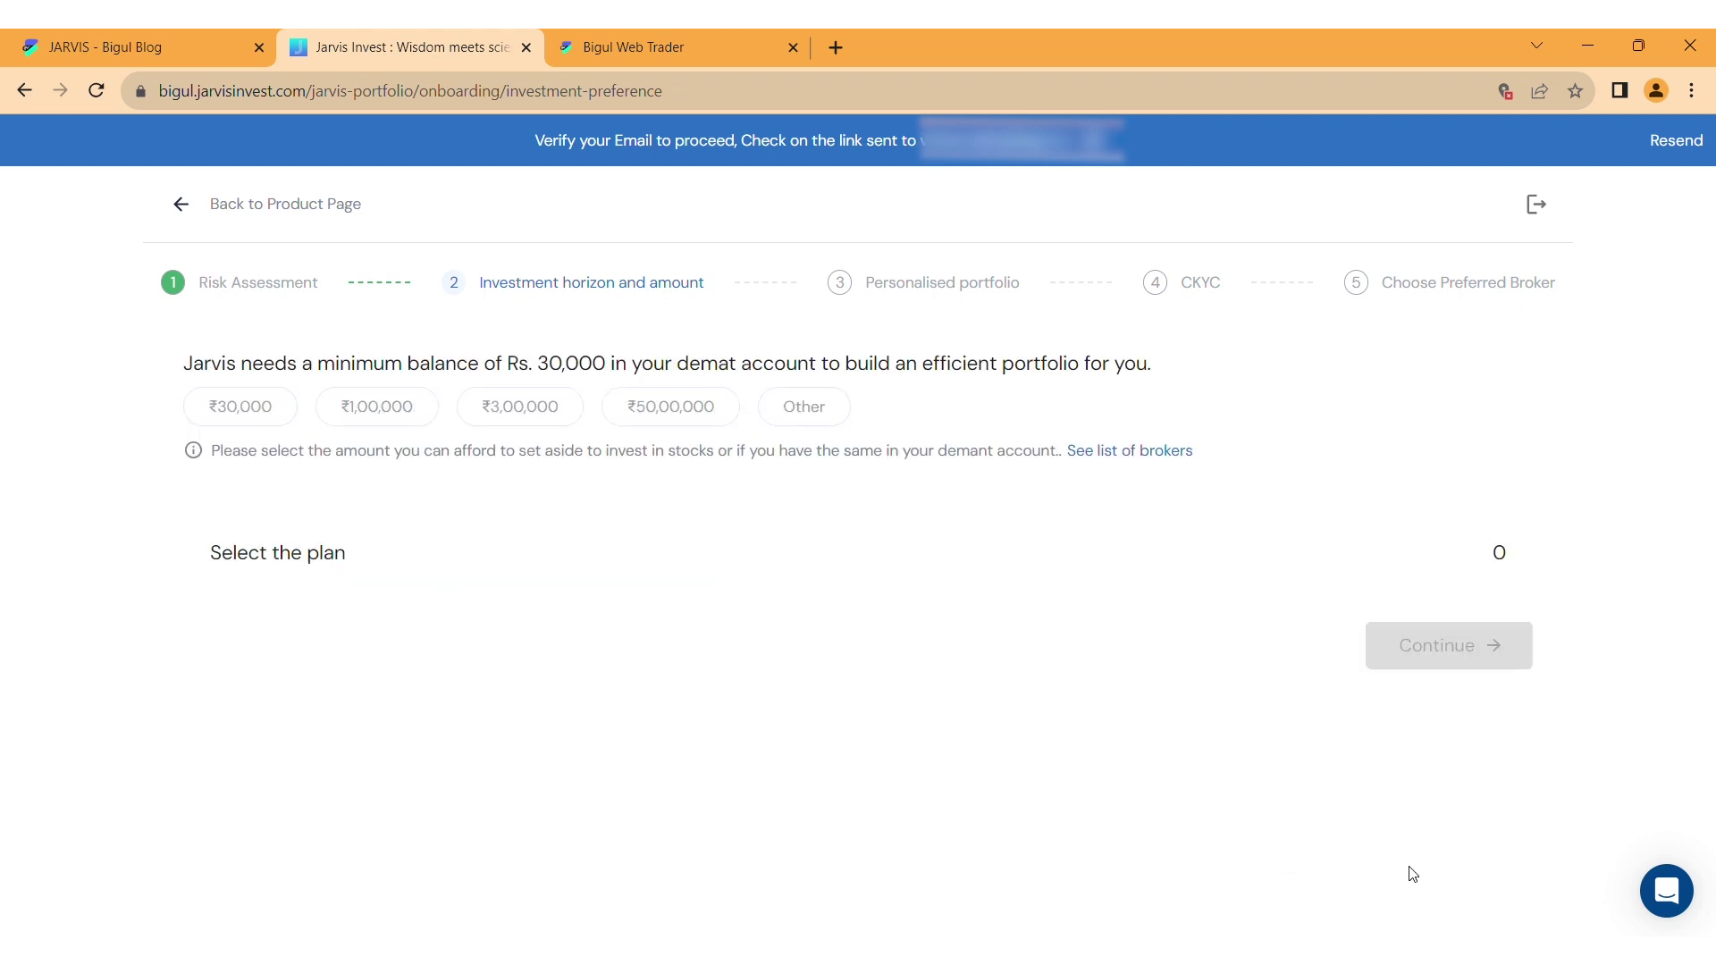
{"action": "left_click", "coordinate": [236, 426]}
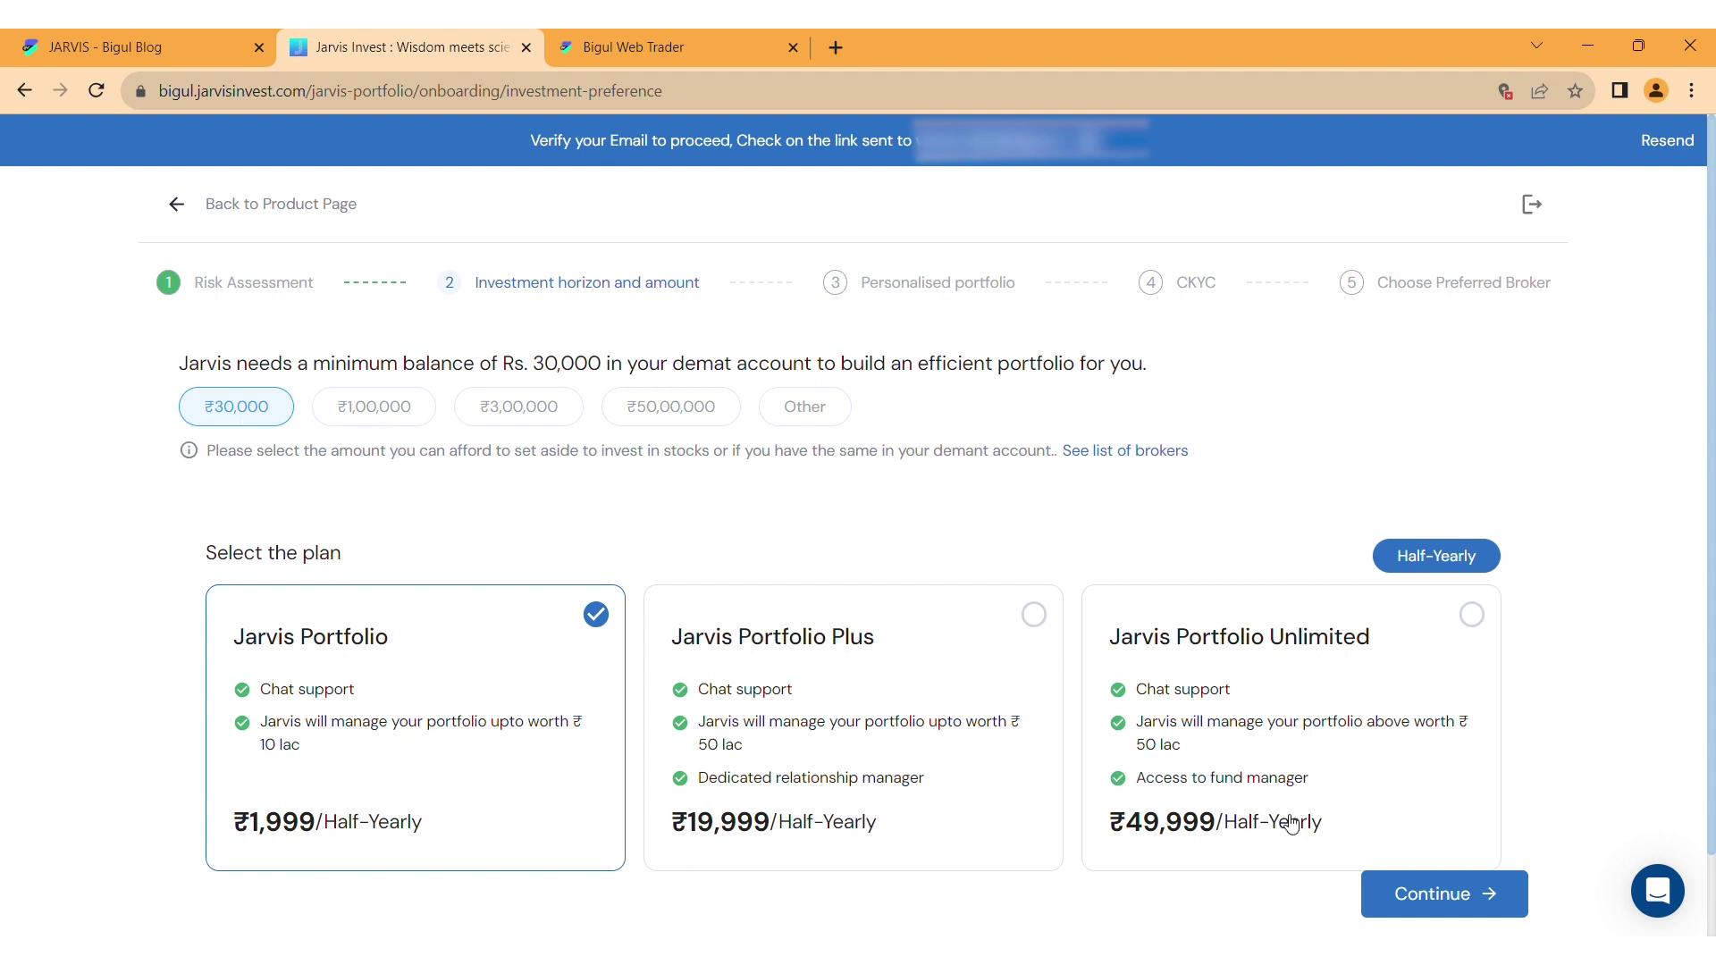
{"action": "left_click", "coordinate": [1451, 921]}
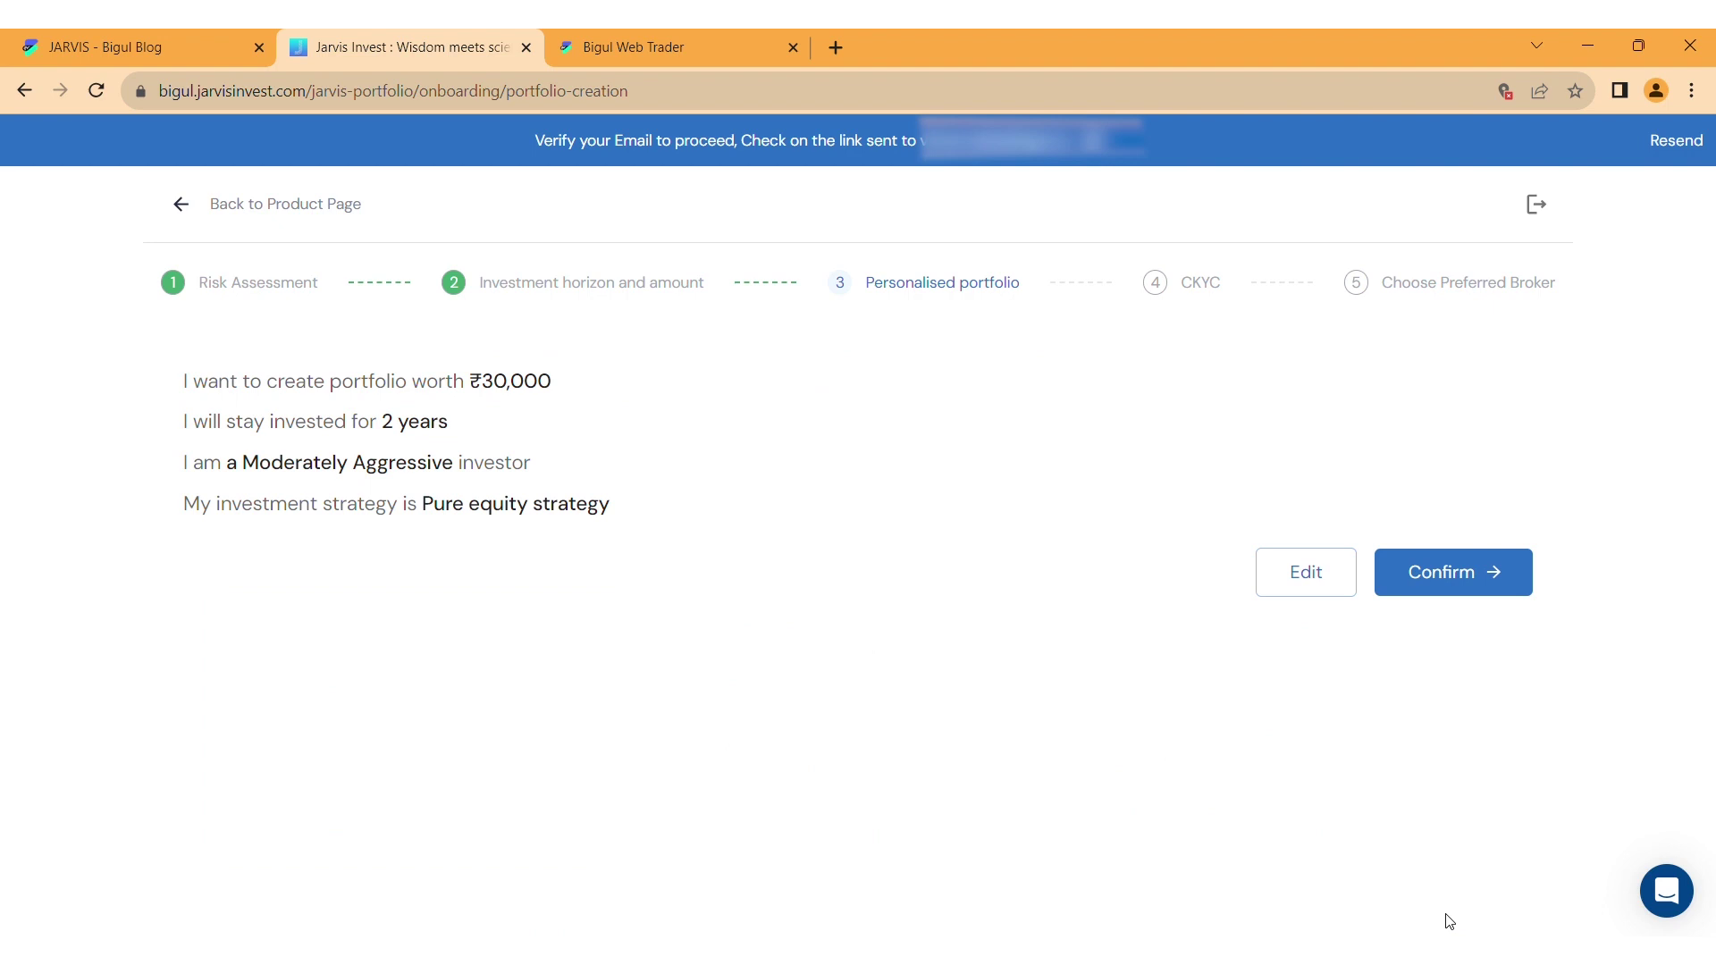
- Confirm the summary, unlock and pay ₹1,999, and agree to the auto-renewal terms
{"action": "left_click", "coordinate": [1448, 593]}
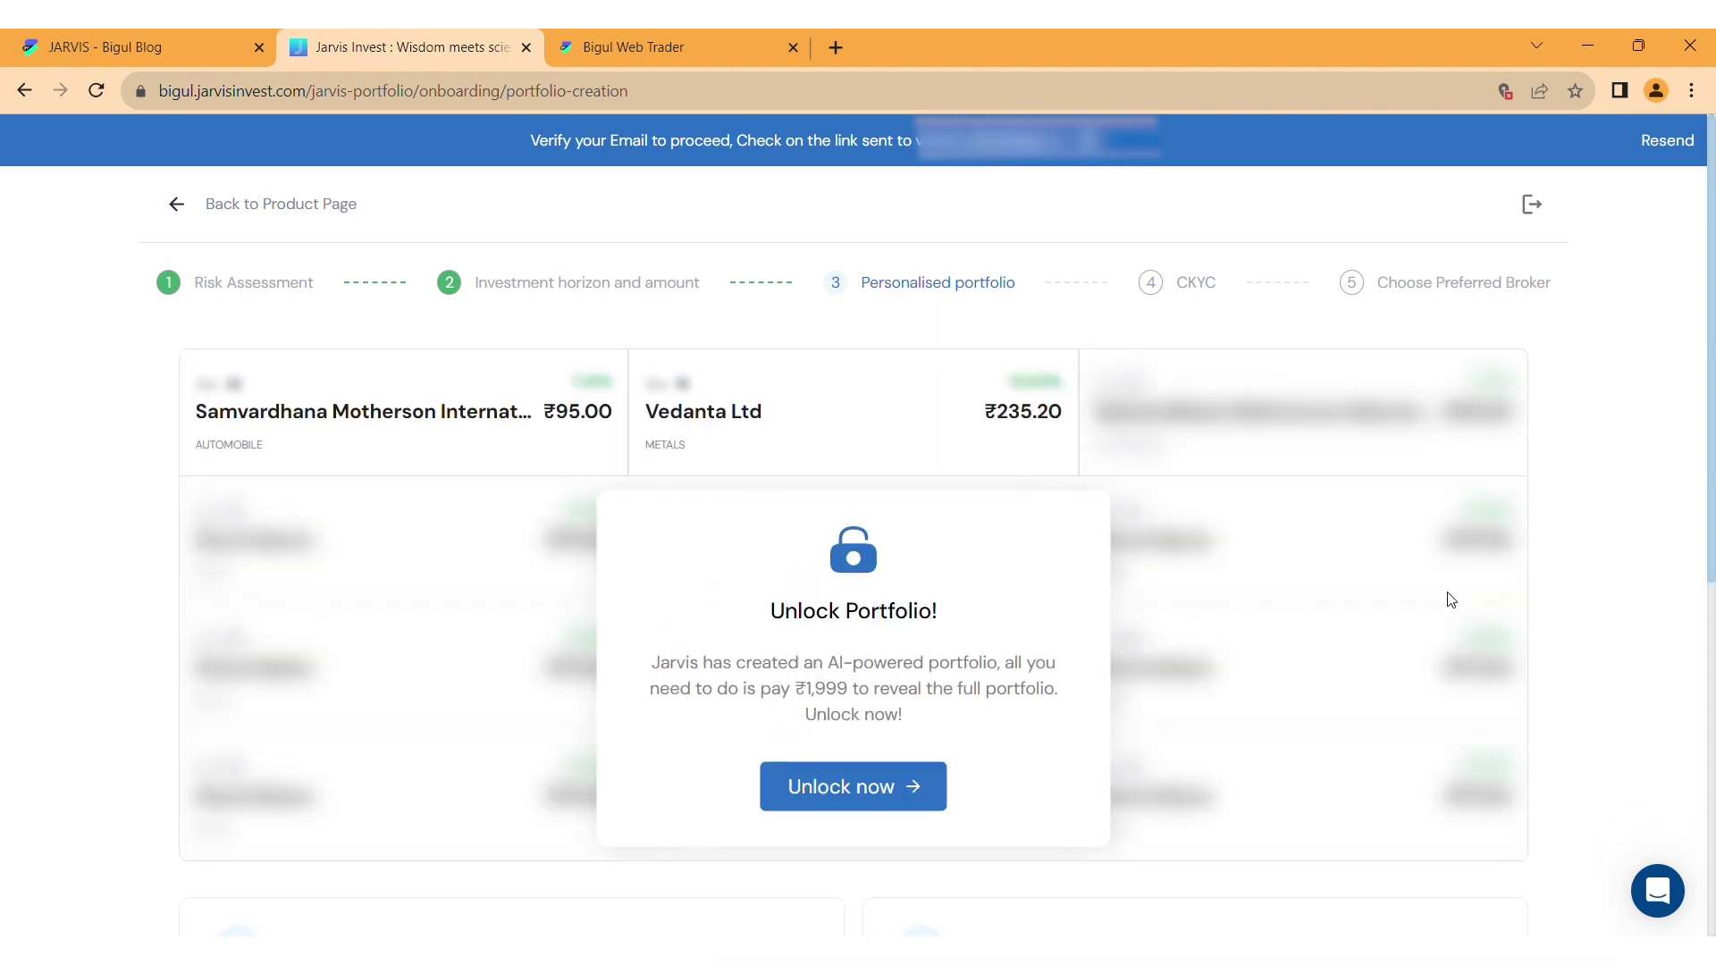
{"action": "left_click", "coordinate": [858, 815]}
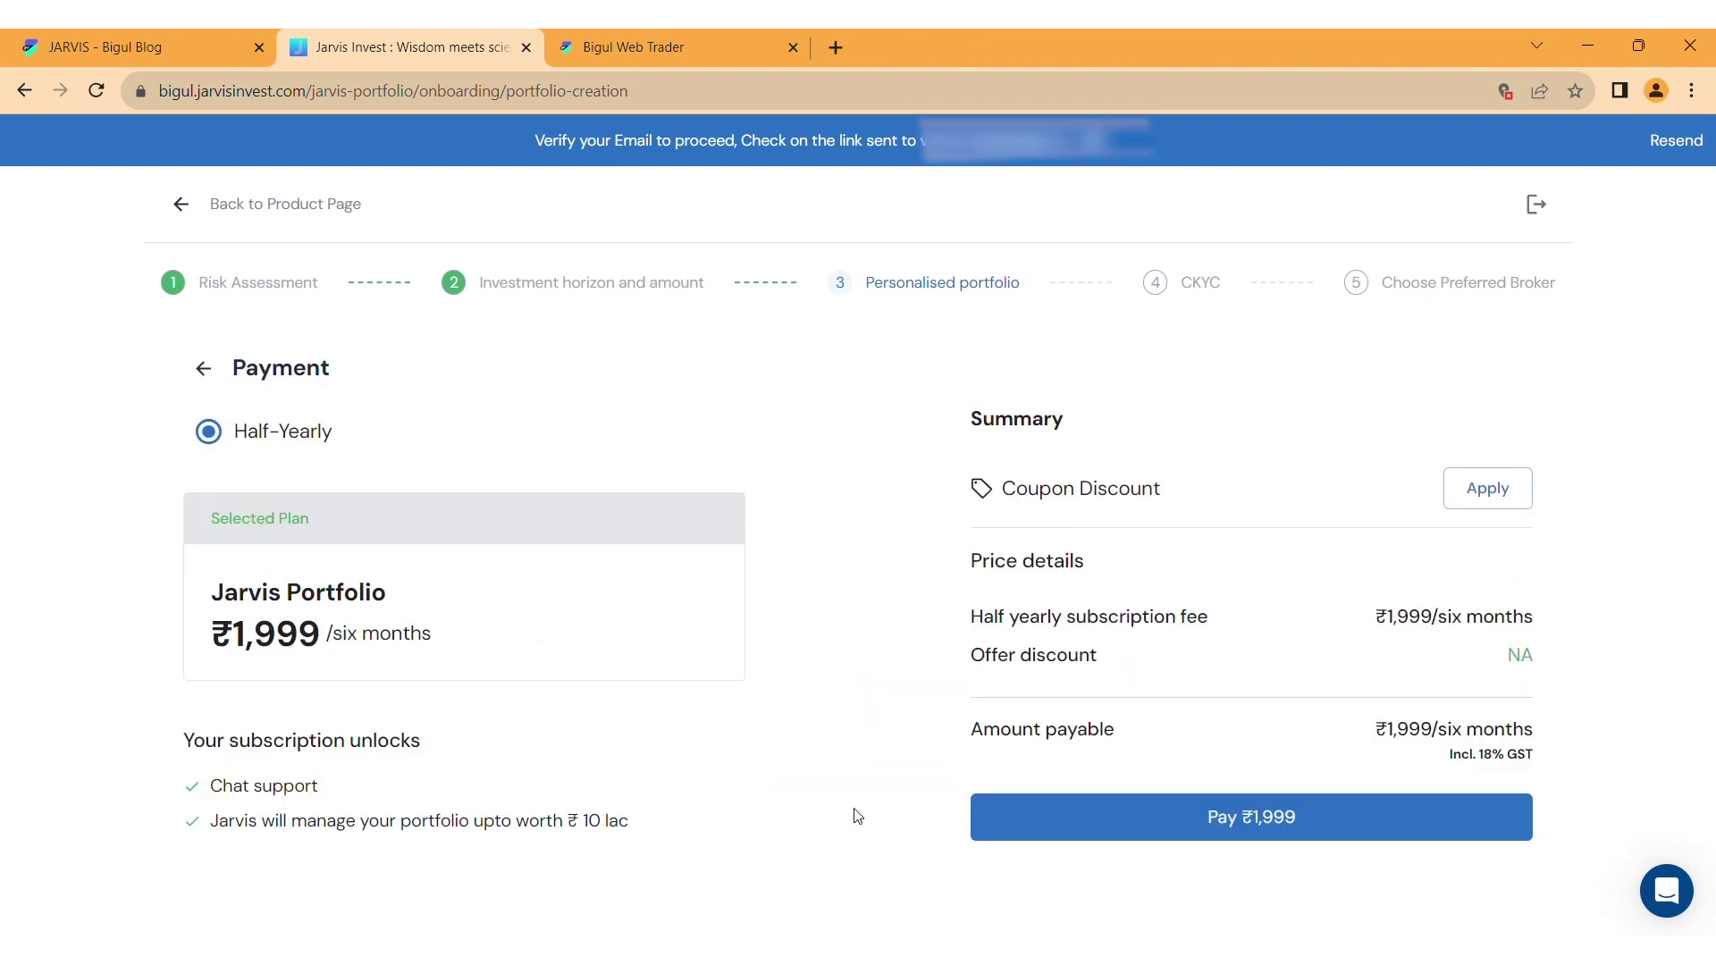
{"action": "left_click", "coordinate": [1258, 840]}
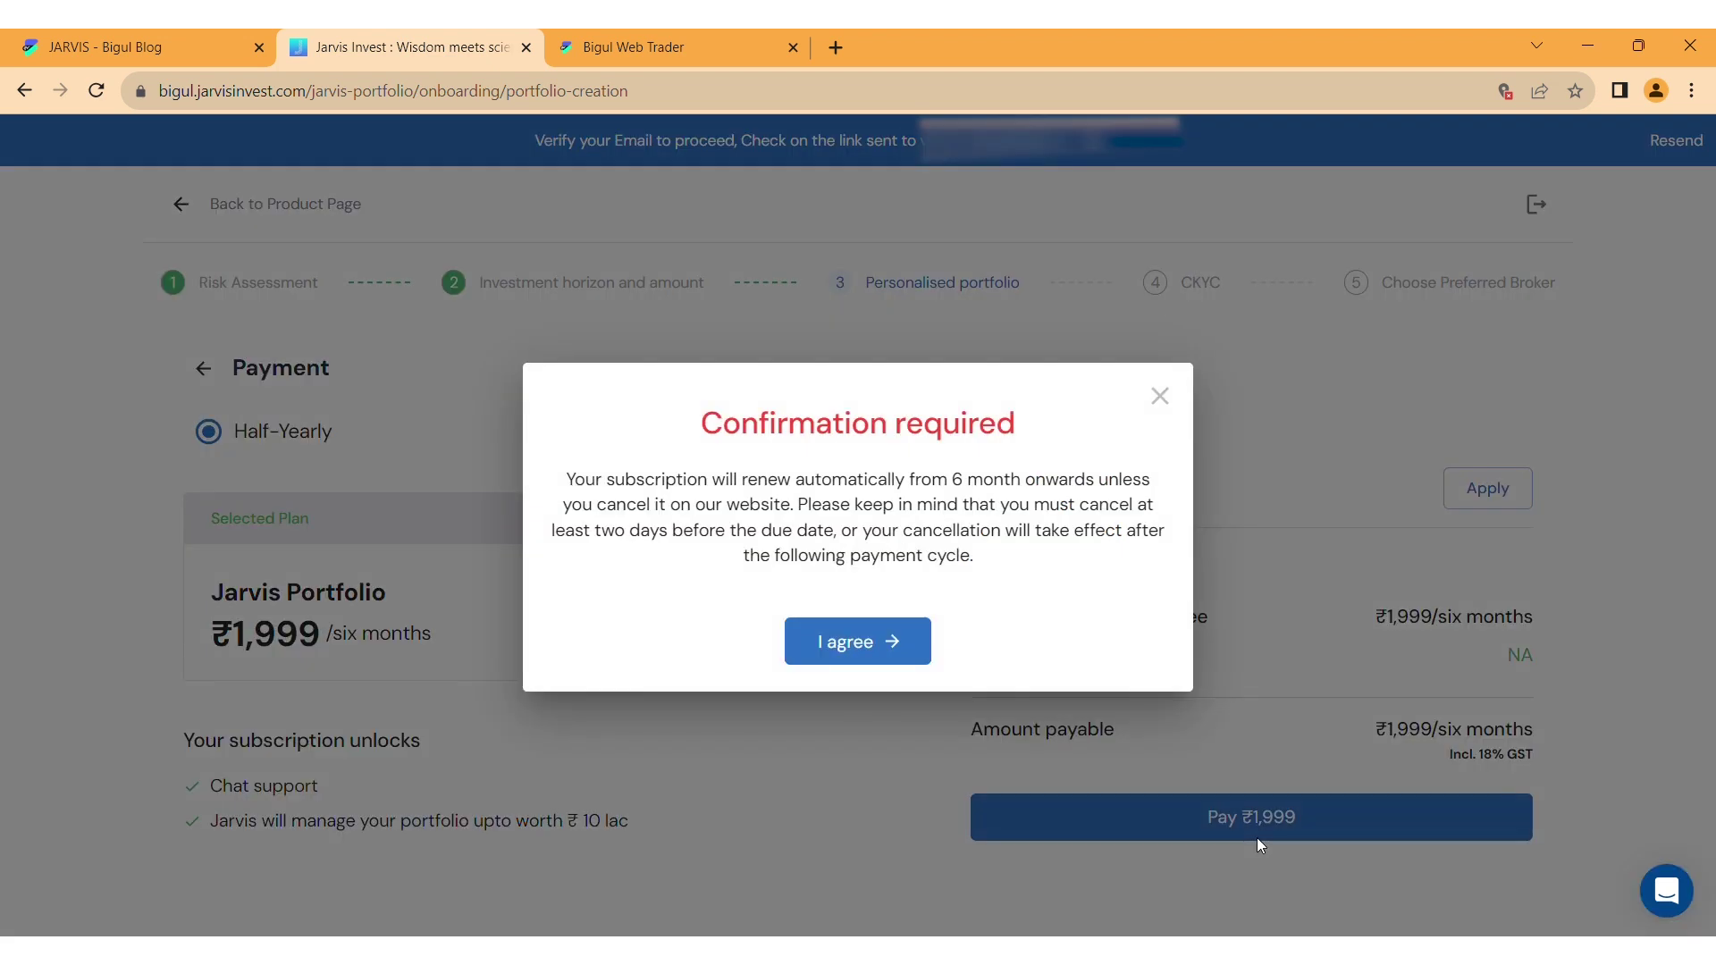
{"action": "left_click", "coordinate": [857, 643]}
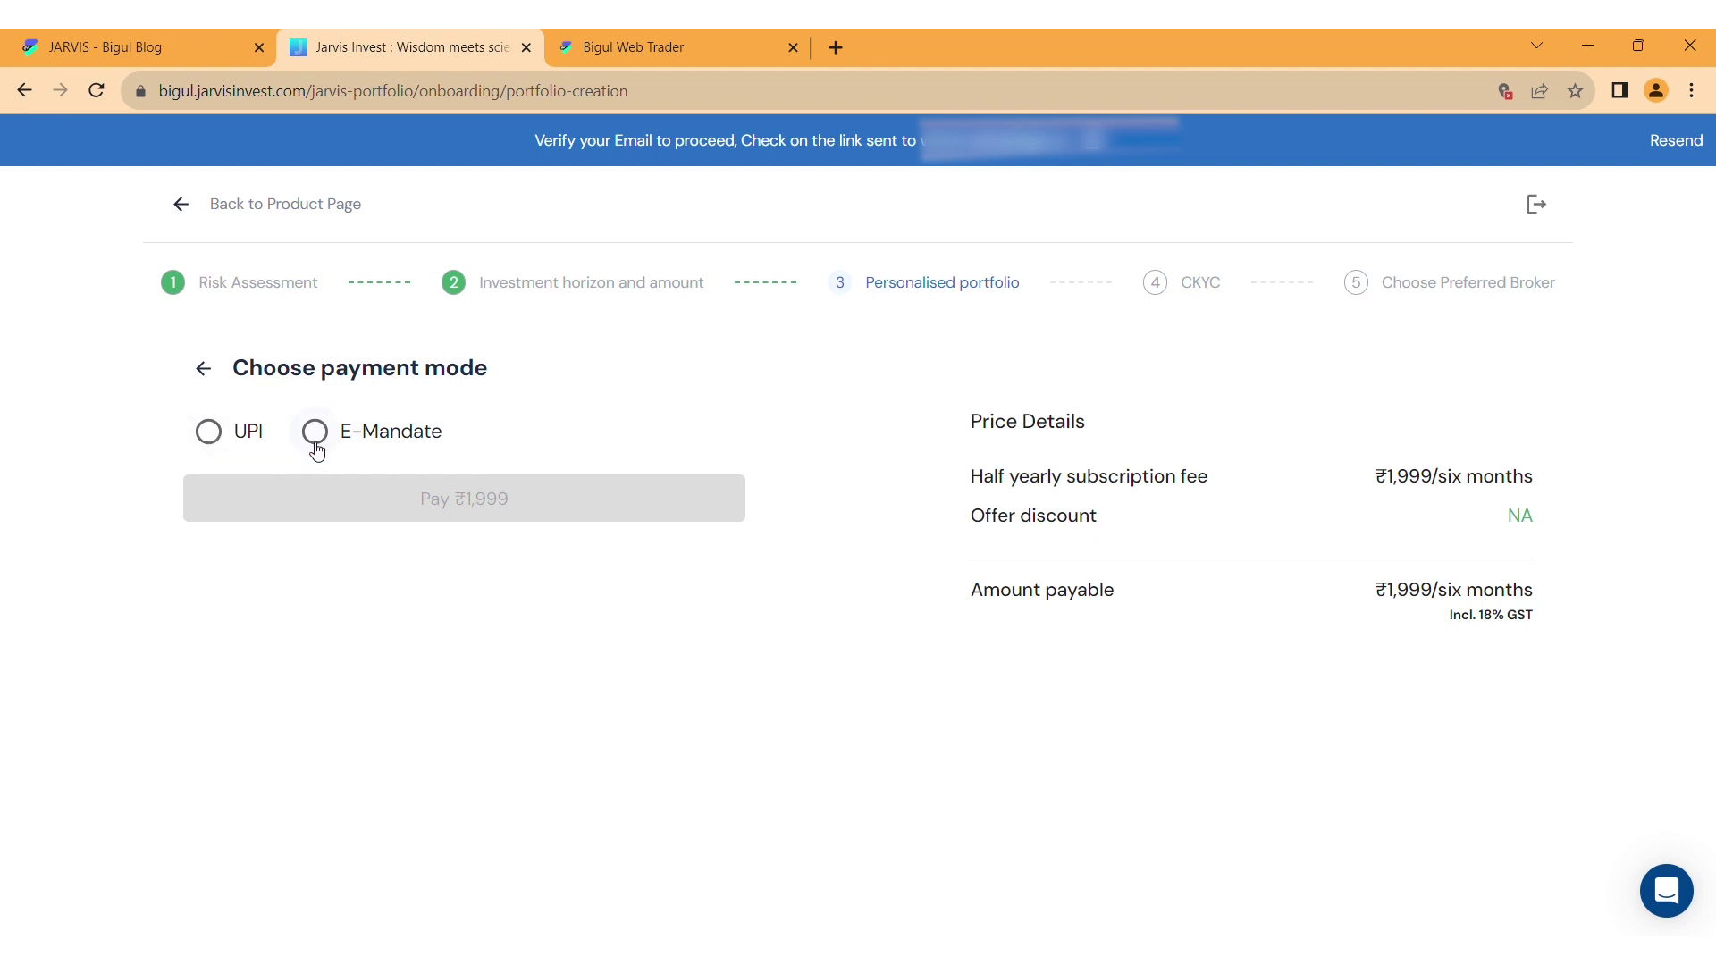
- Choose UPI, enter and verify the UPI ID, then proceed to pay ₹1,999
{"action": "left_click", "coordinate": [208, 433]}
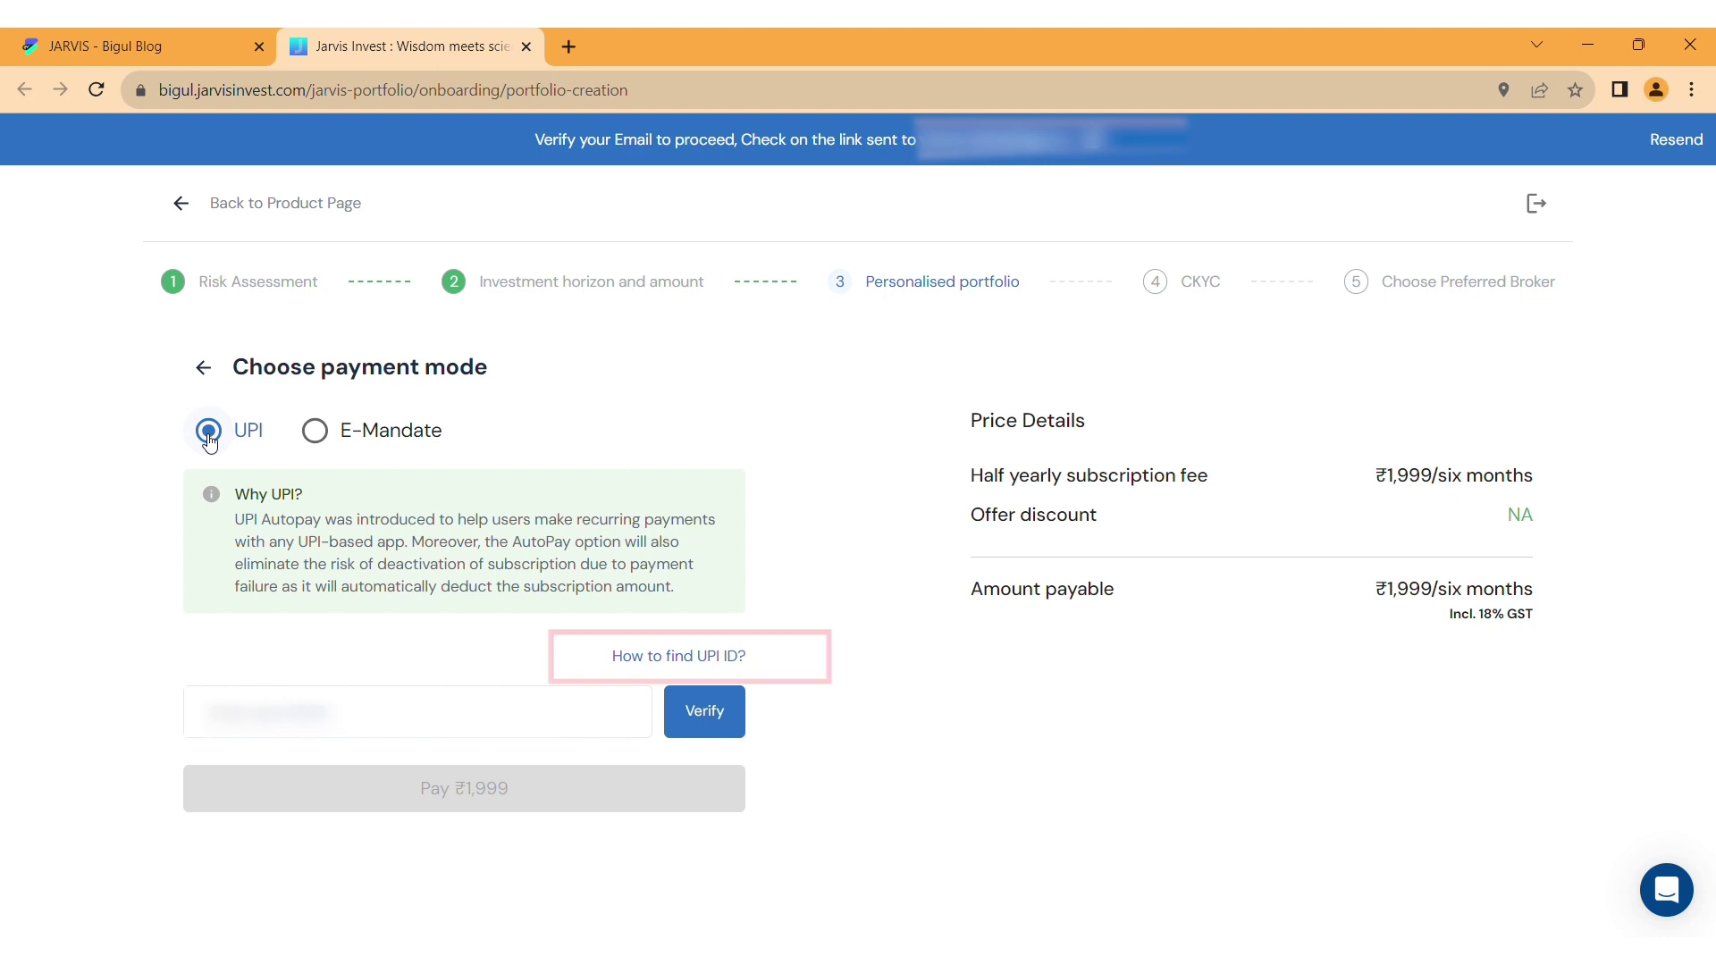
{"action": "left_click", "coordinate": [391, 694]}
{"action": "type", "text": "name@upiybl"}
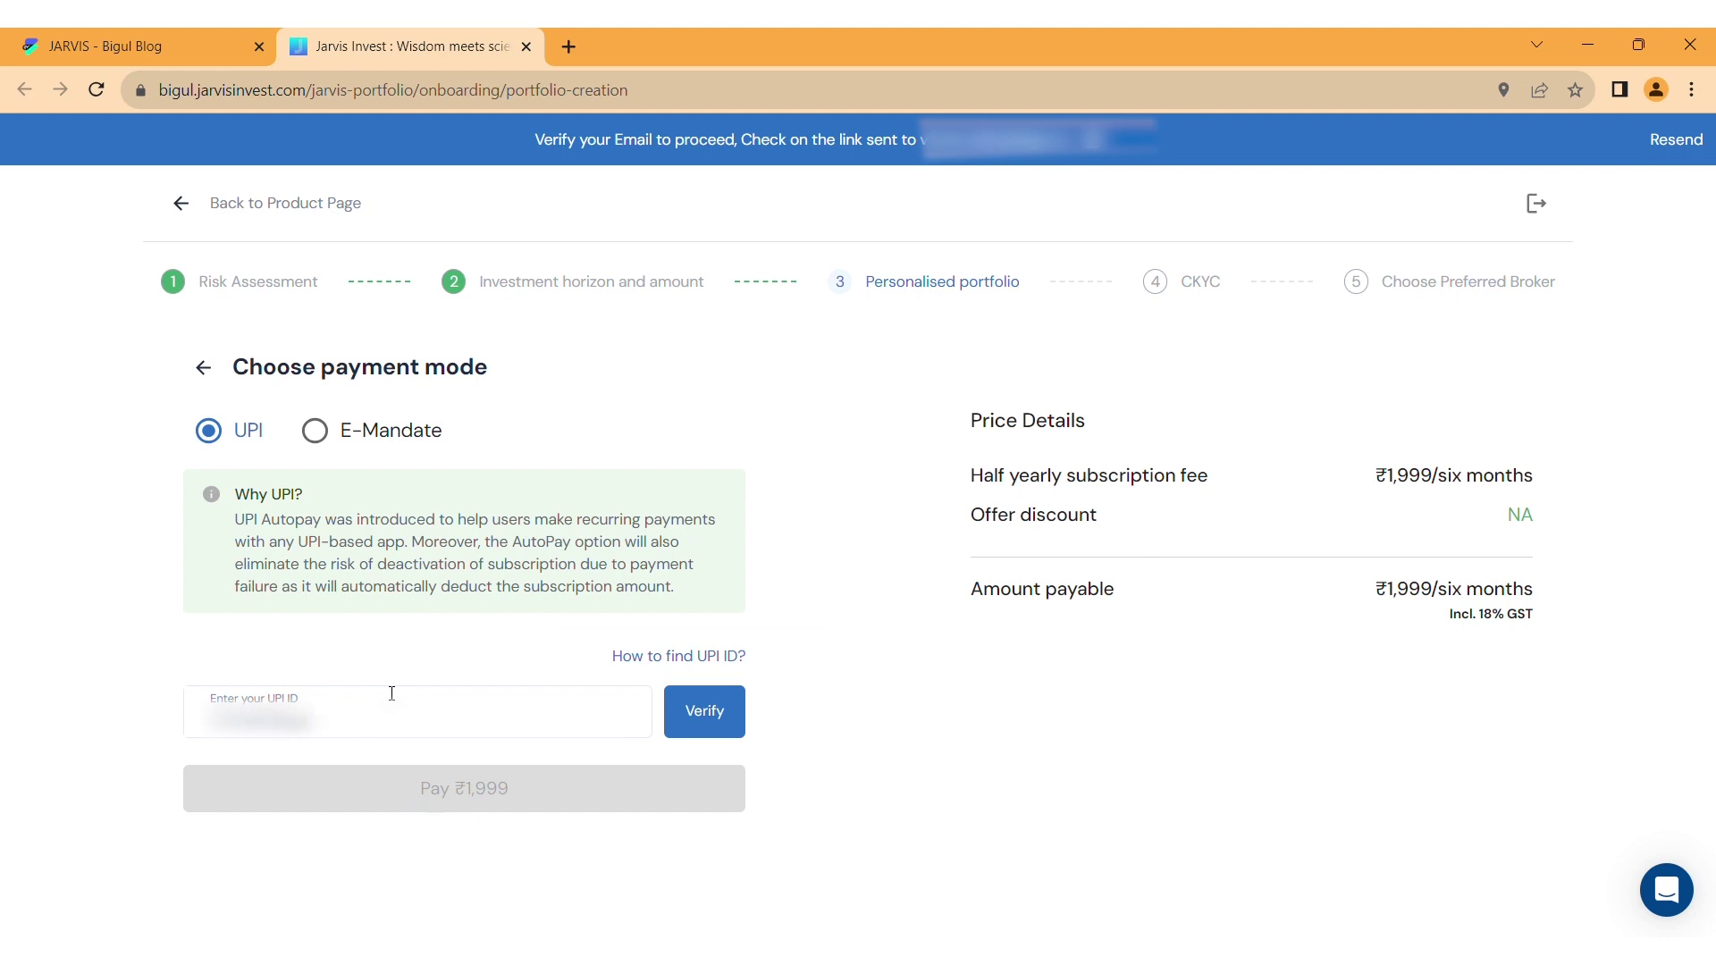
{"action": "type", "text": "axl"}
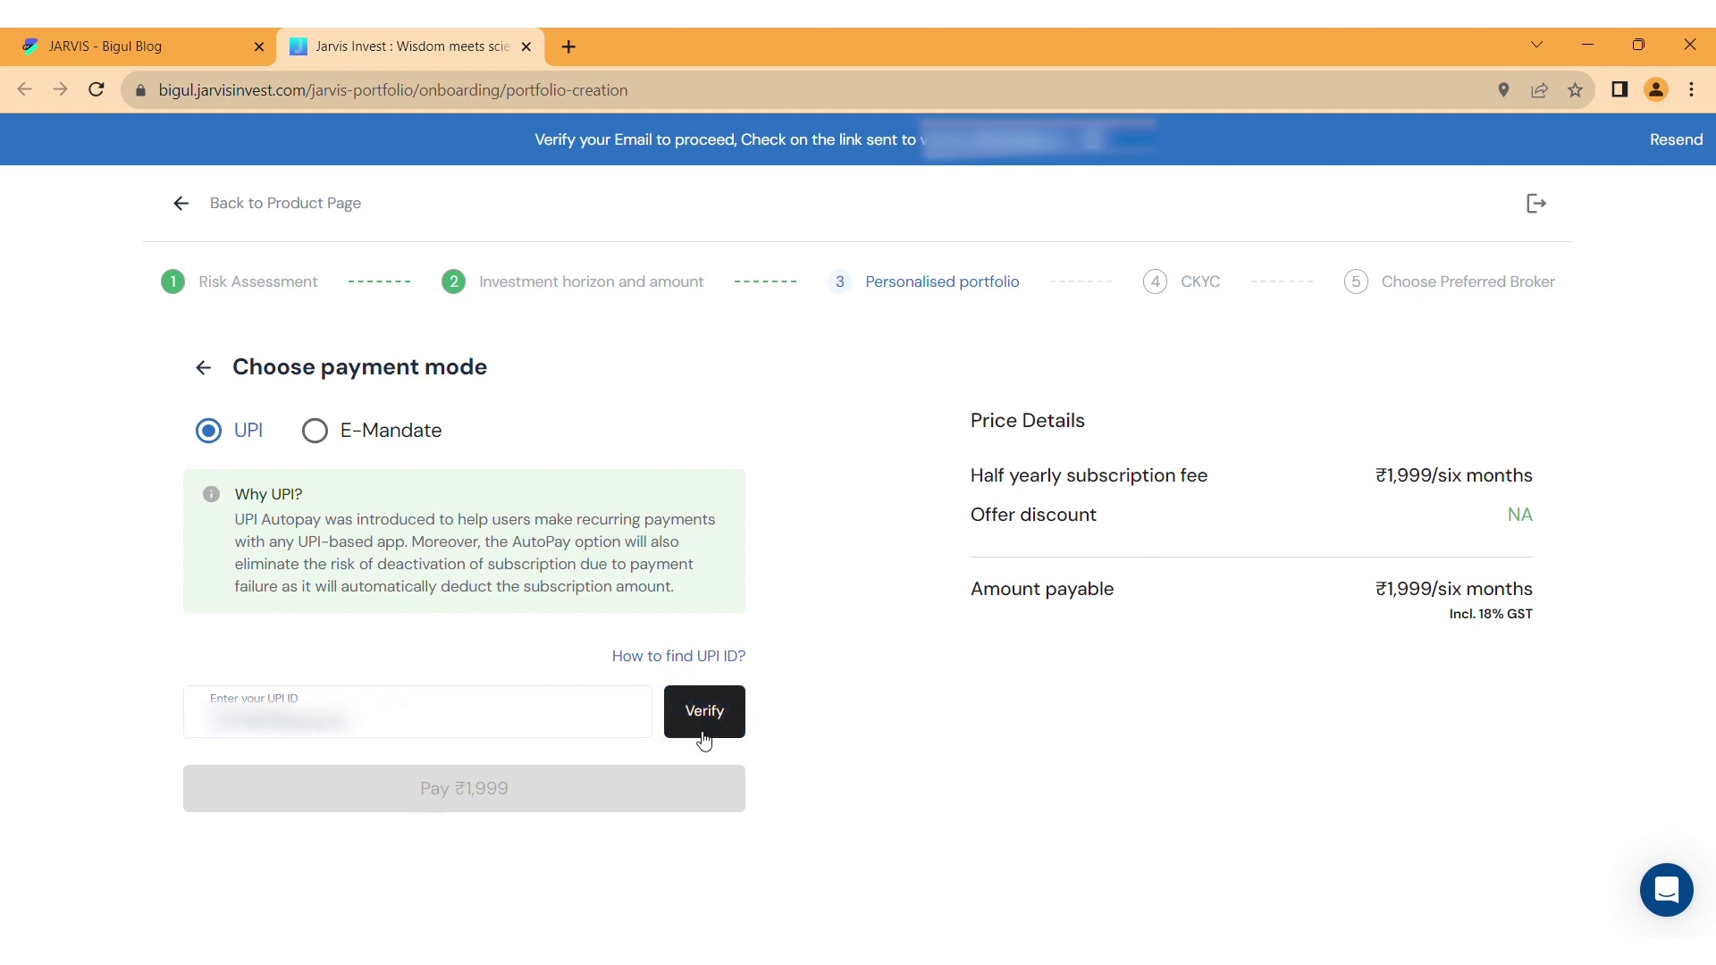
{"action": "left_click", "coordinate": [702, 733]}
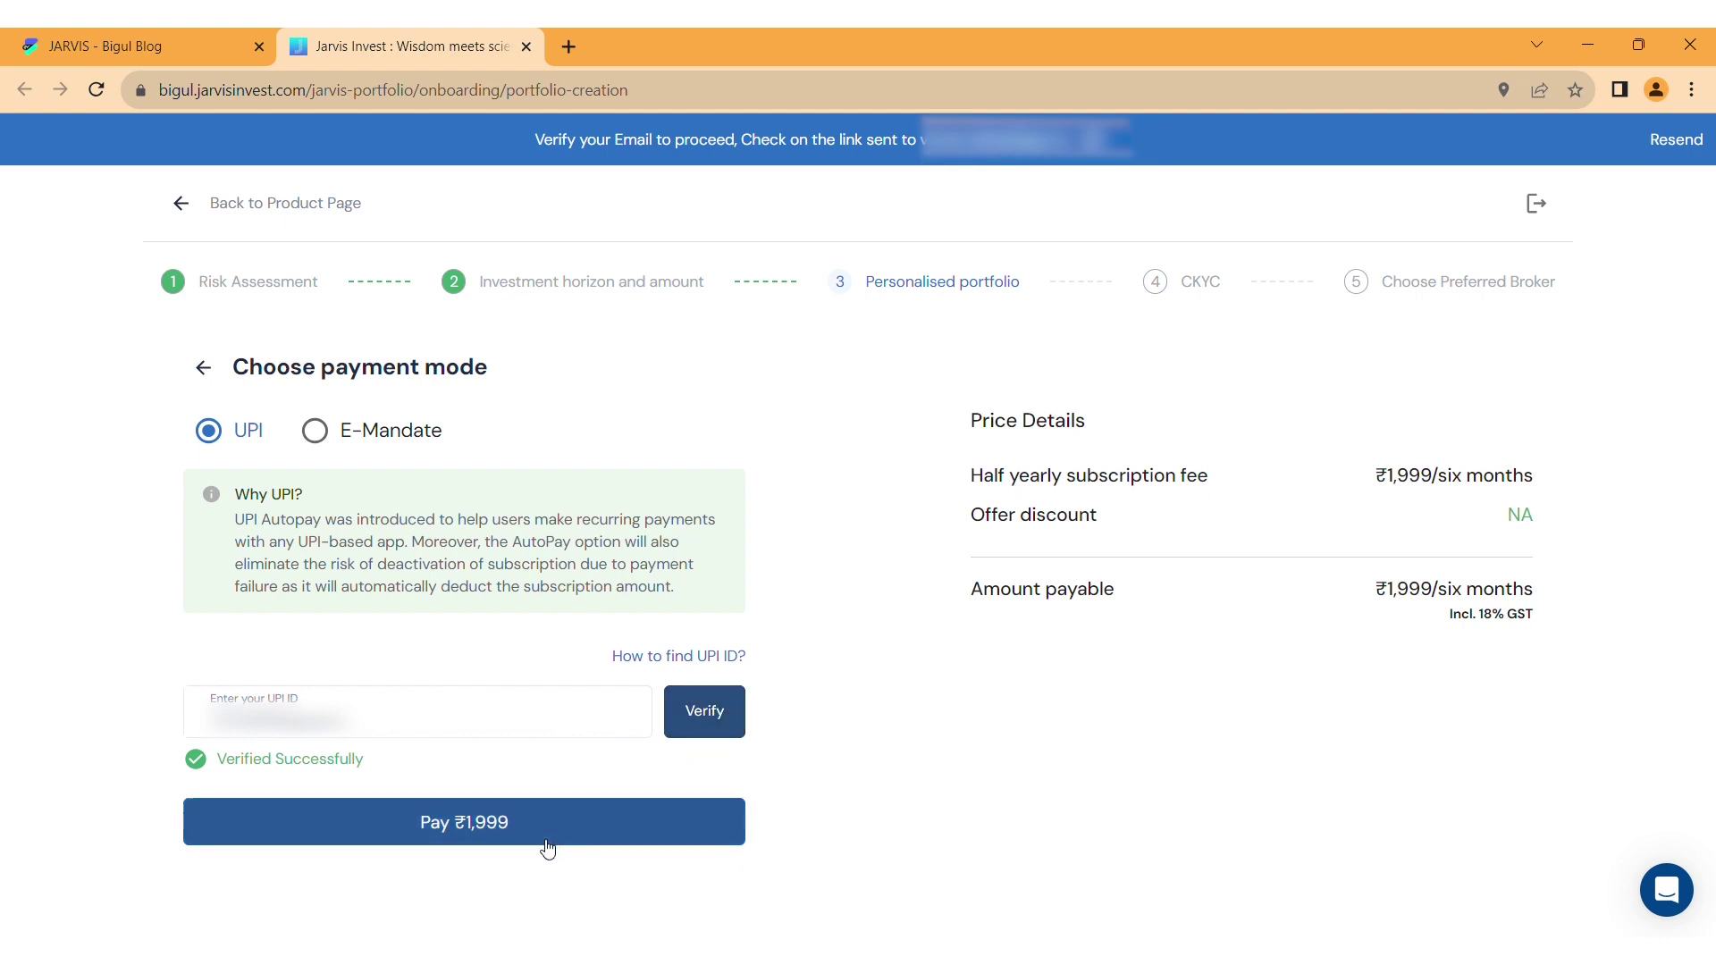
{"action": "left_click", "coordinate": [473, 848]}
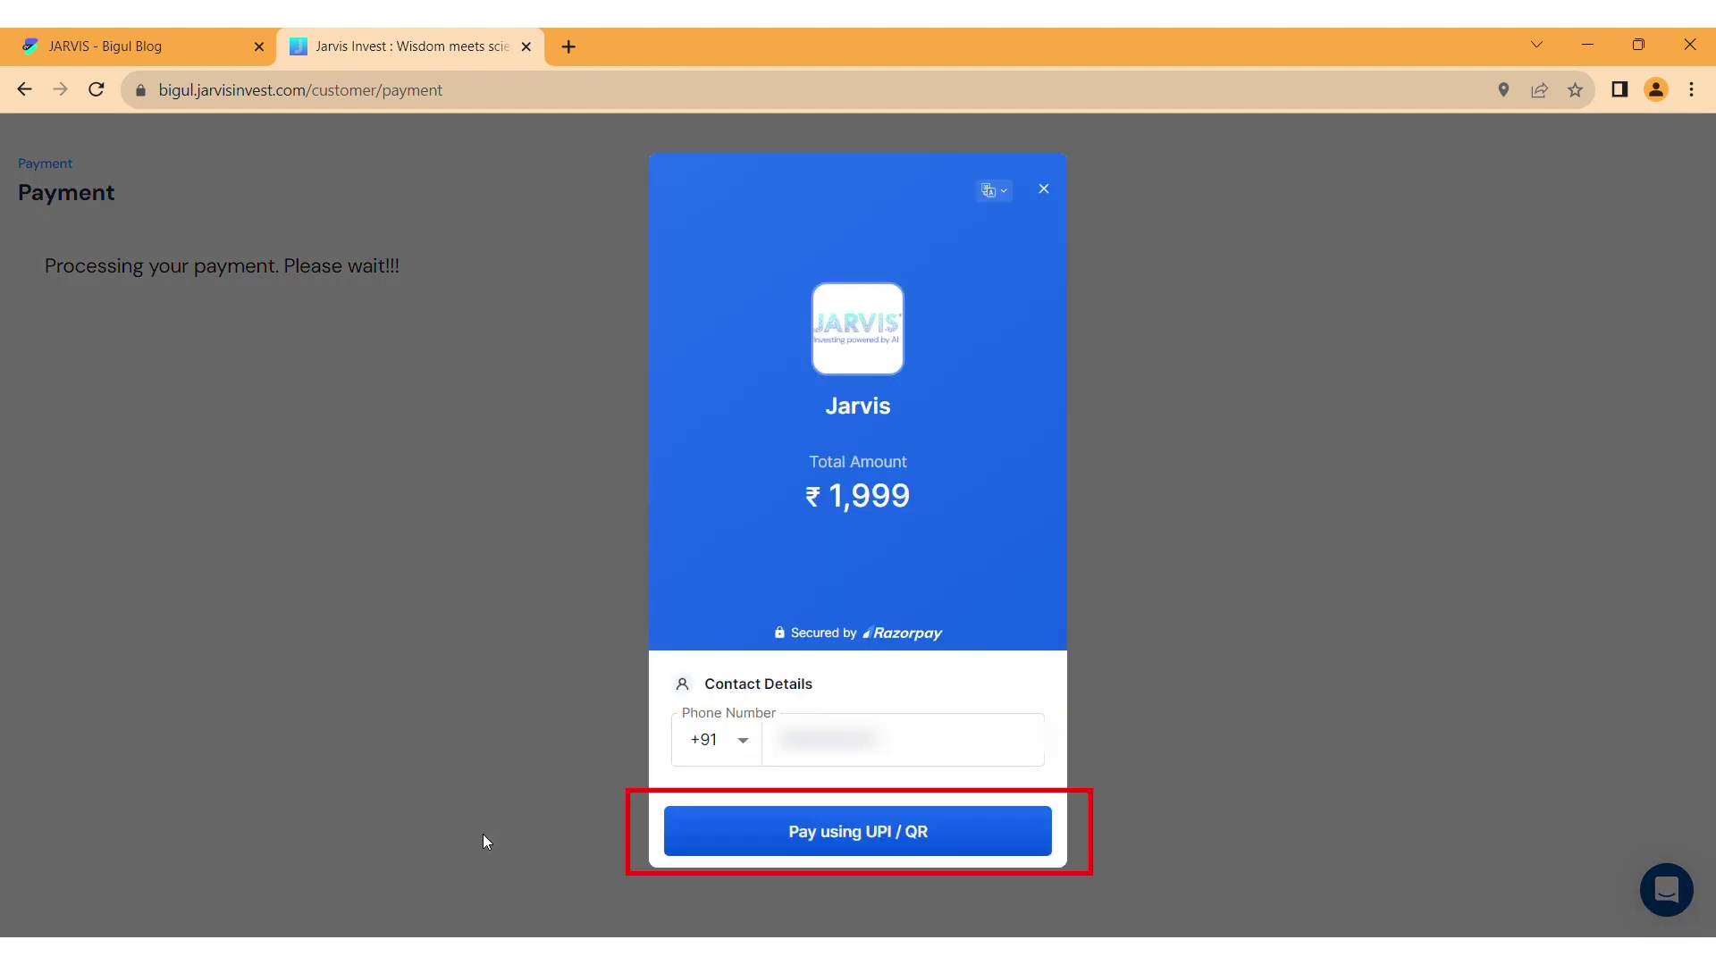
- In Razorpay, choose UPI / QR, enter the UPI ID or mobile number and pay ₹1,999
{"action": "left_click", "coordinate": [864, 856]}
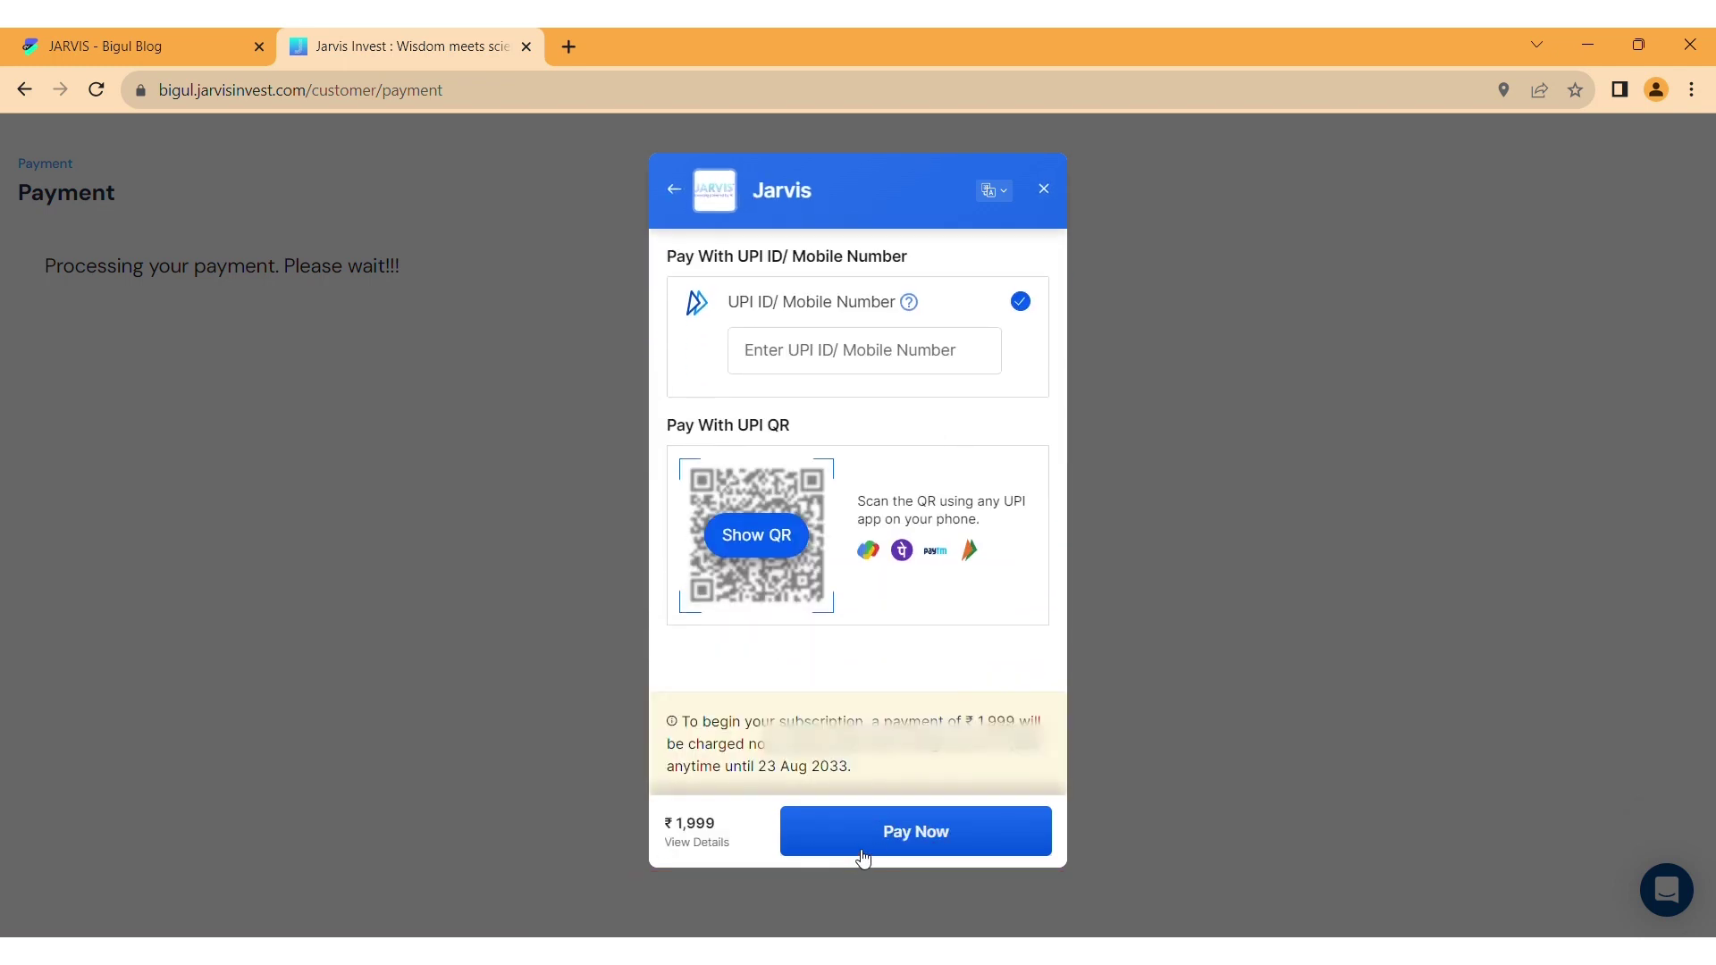
{"action": "left_click", "coordinate": [845, 367]}
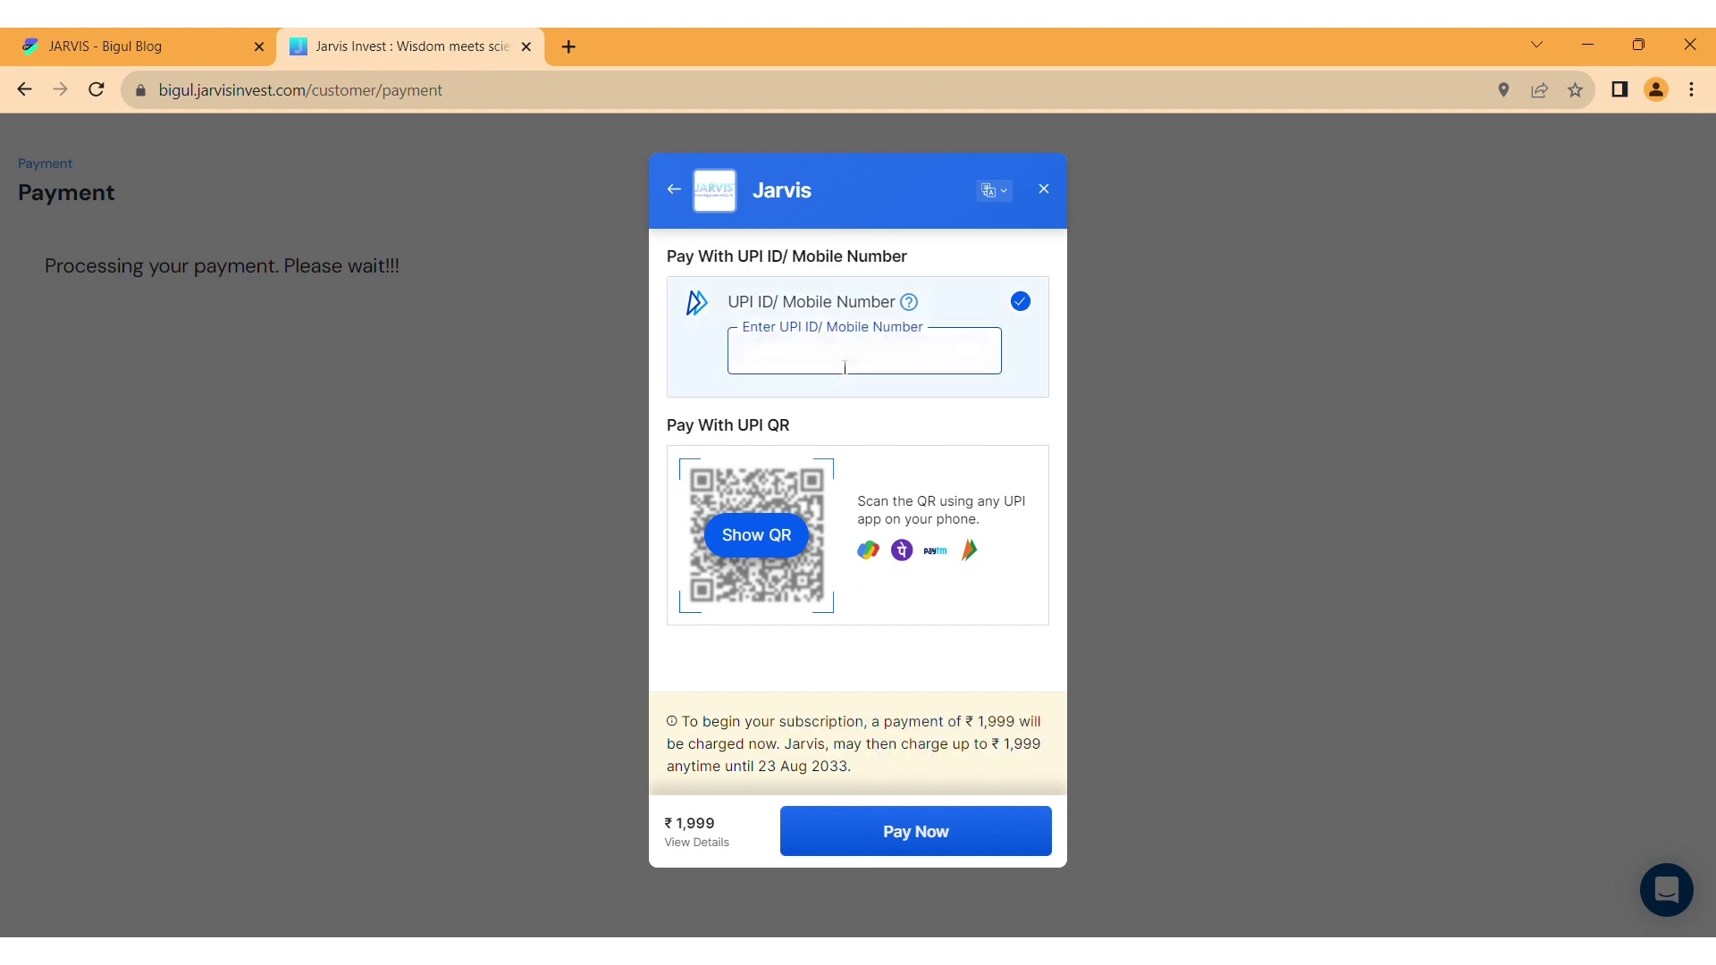
{"action": "type", "text": "987654321234"}
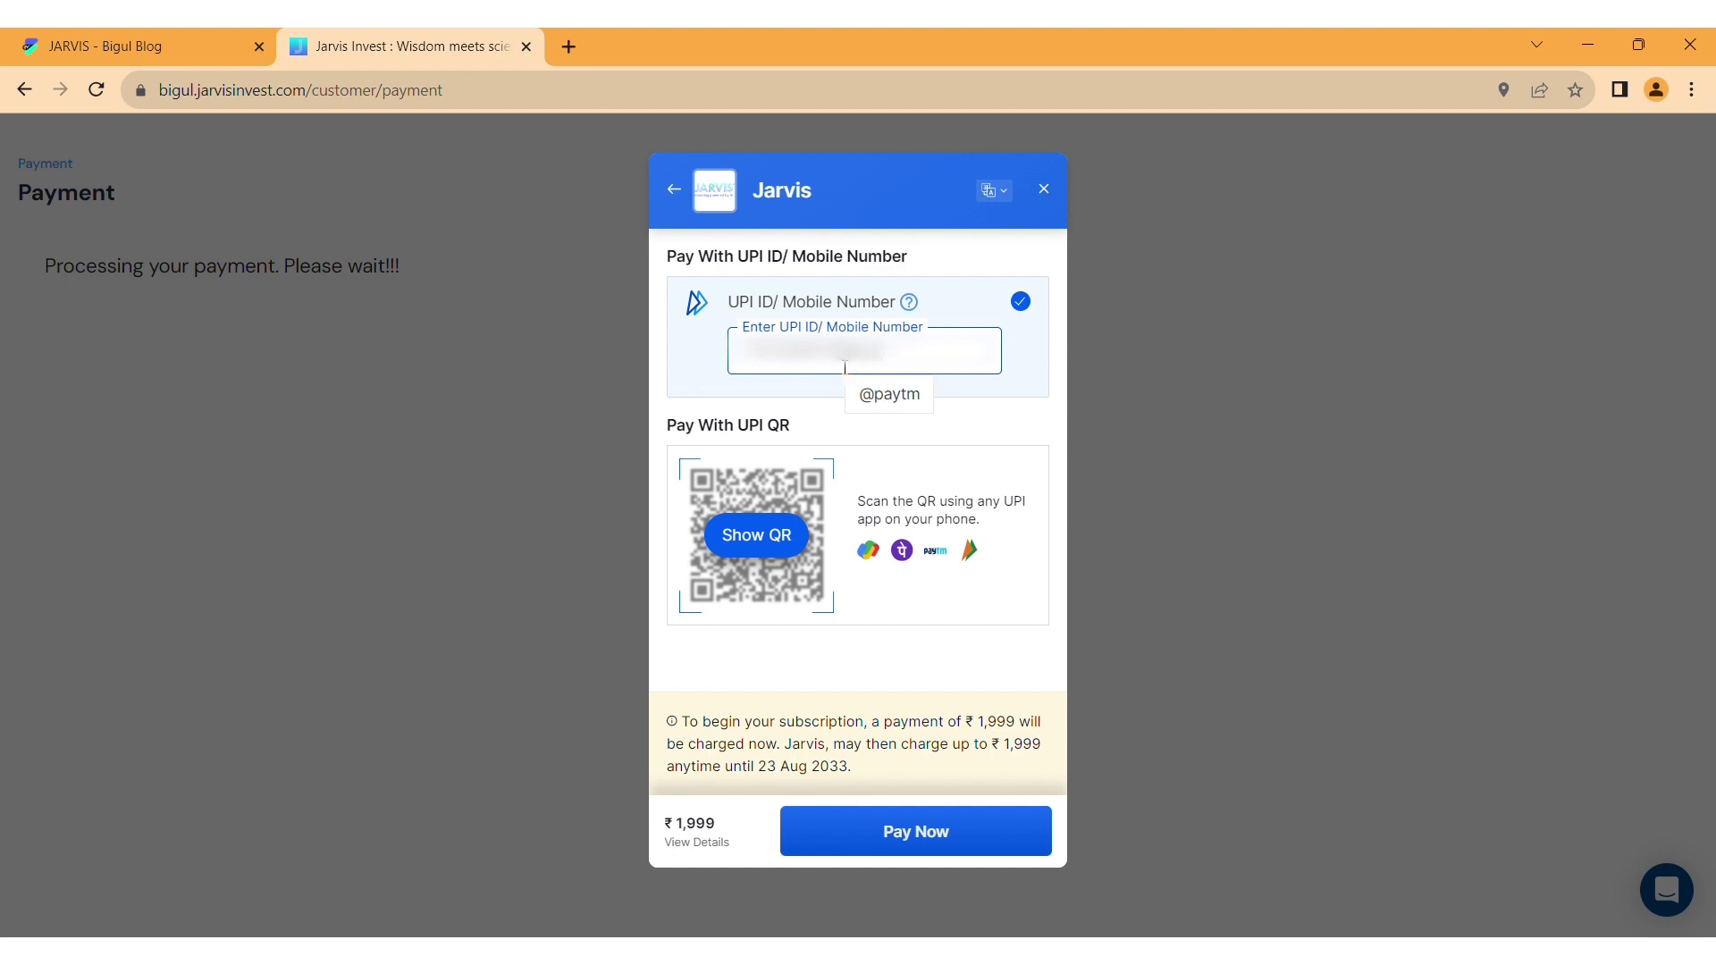
{"action": "left_click", "coordinate": [919, 854]}
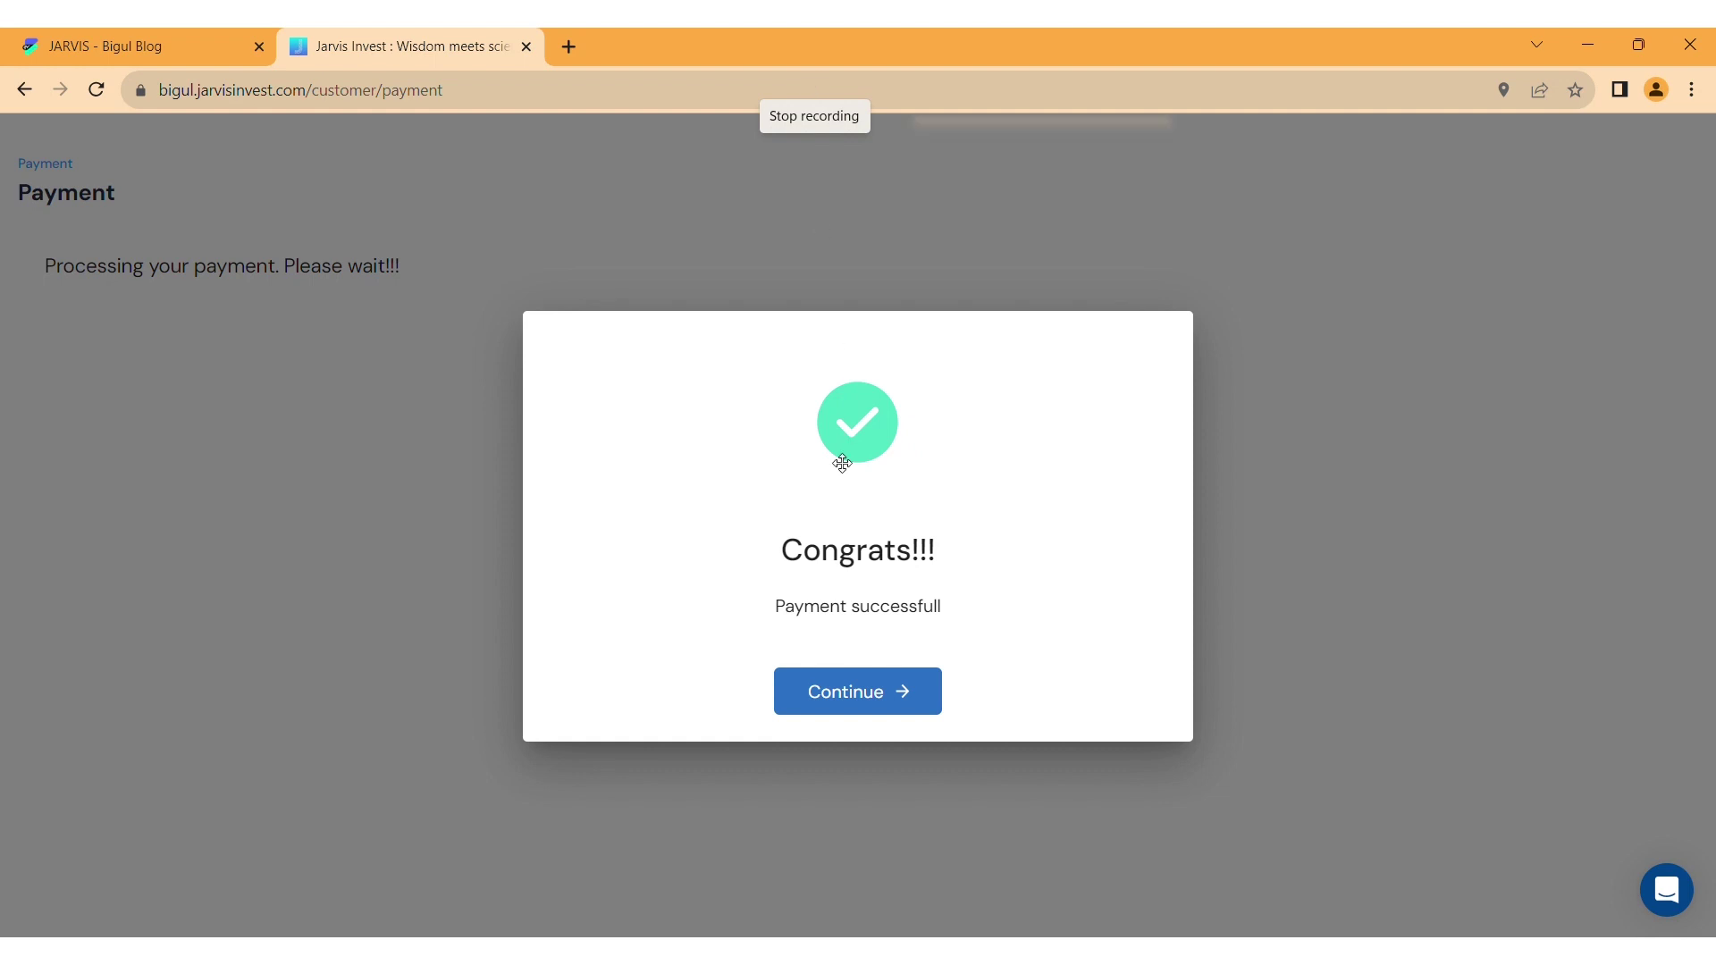
- Continue past the payment confirmation, review the six holdings and charts, then proceed to CKYC
{"action": "left_click", "coordinate": [856, 711]}
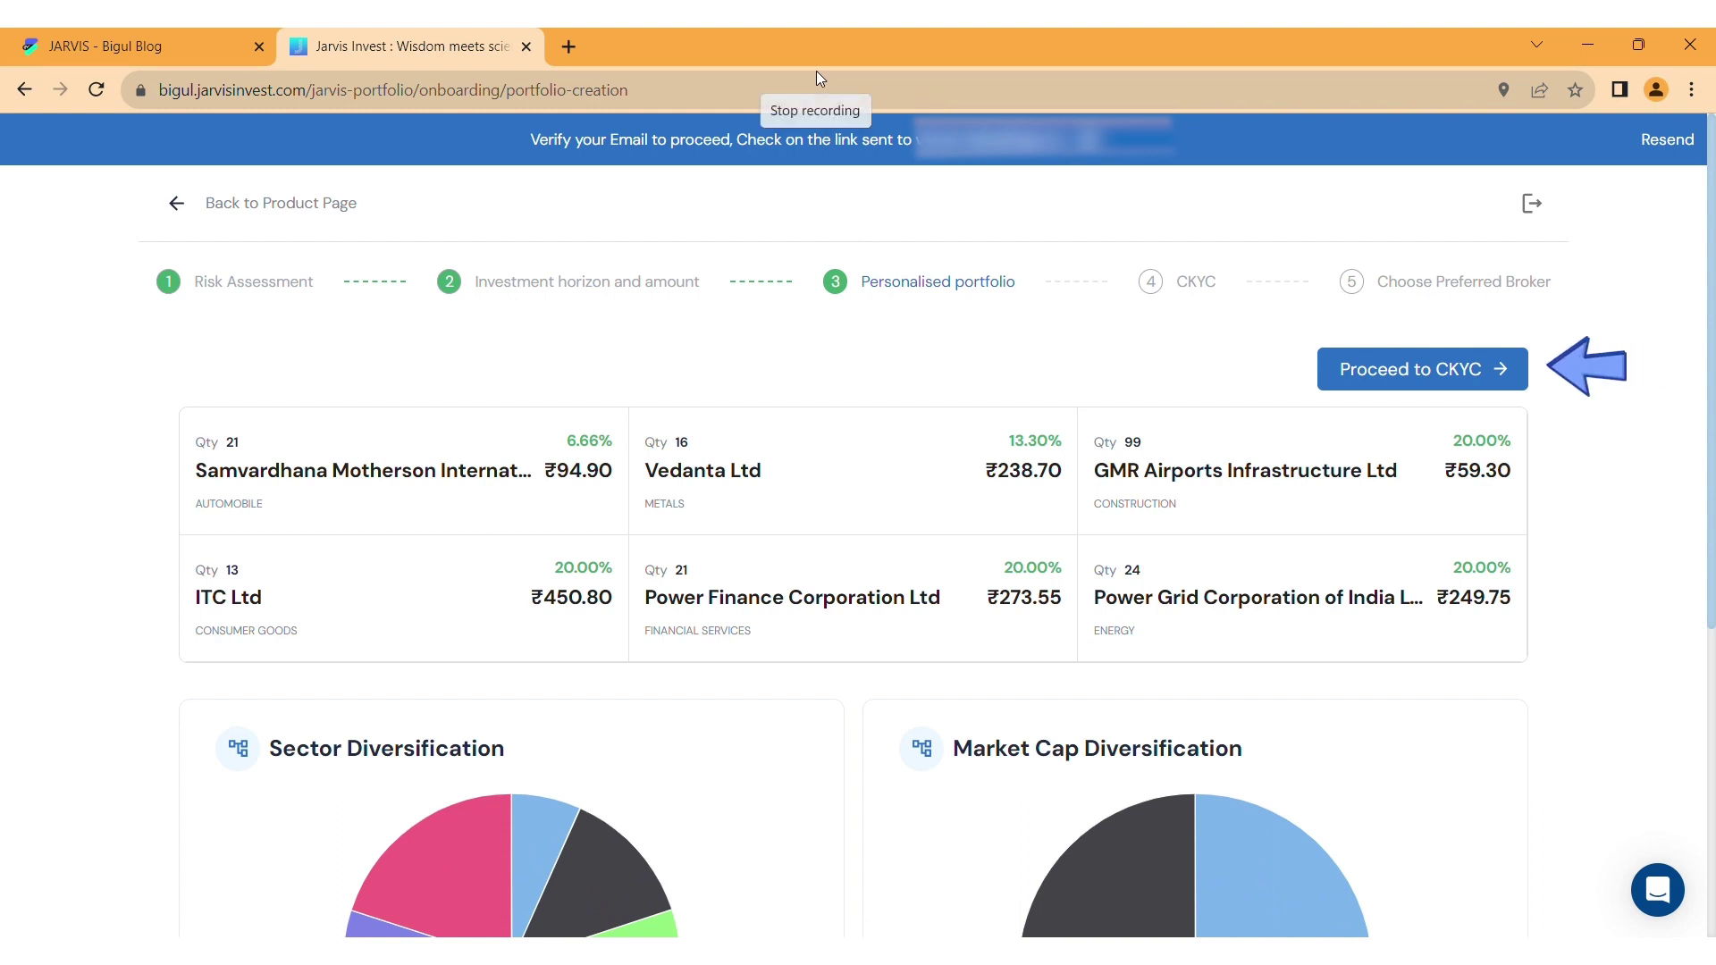
{"action": "scroll", "coordinate": [797, 640], "scroll_direction": "down", "scroll_amount": 5}
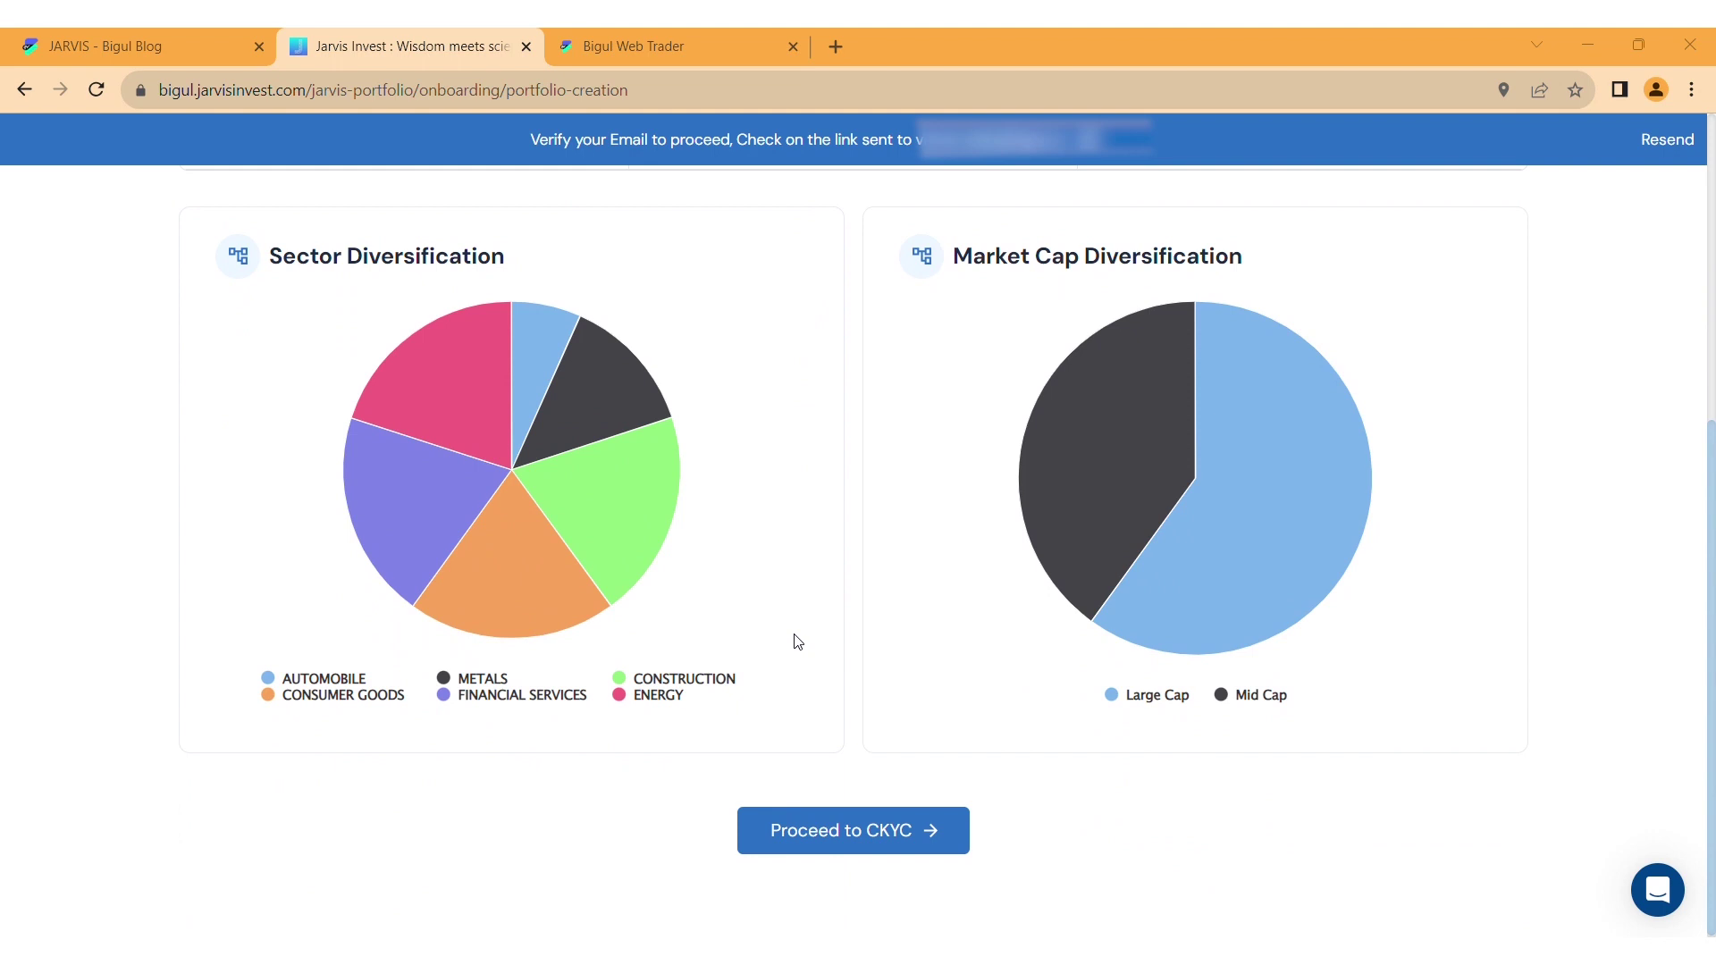
{"action": "scroll", "coordinate": [797, 640], "scroll_direction": "up", "scroll_amount": 4}
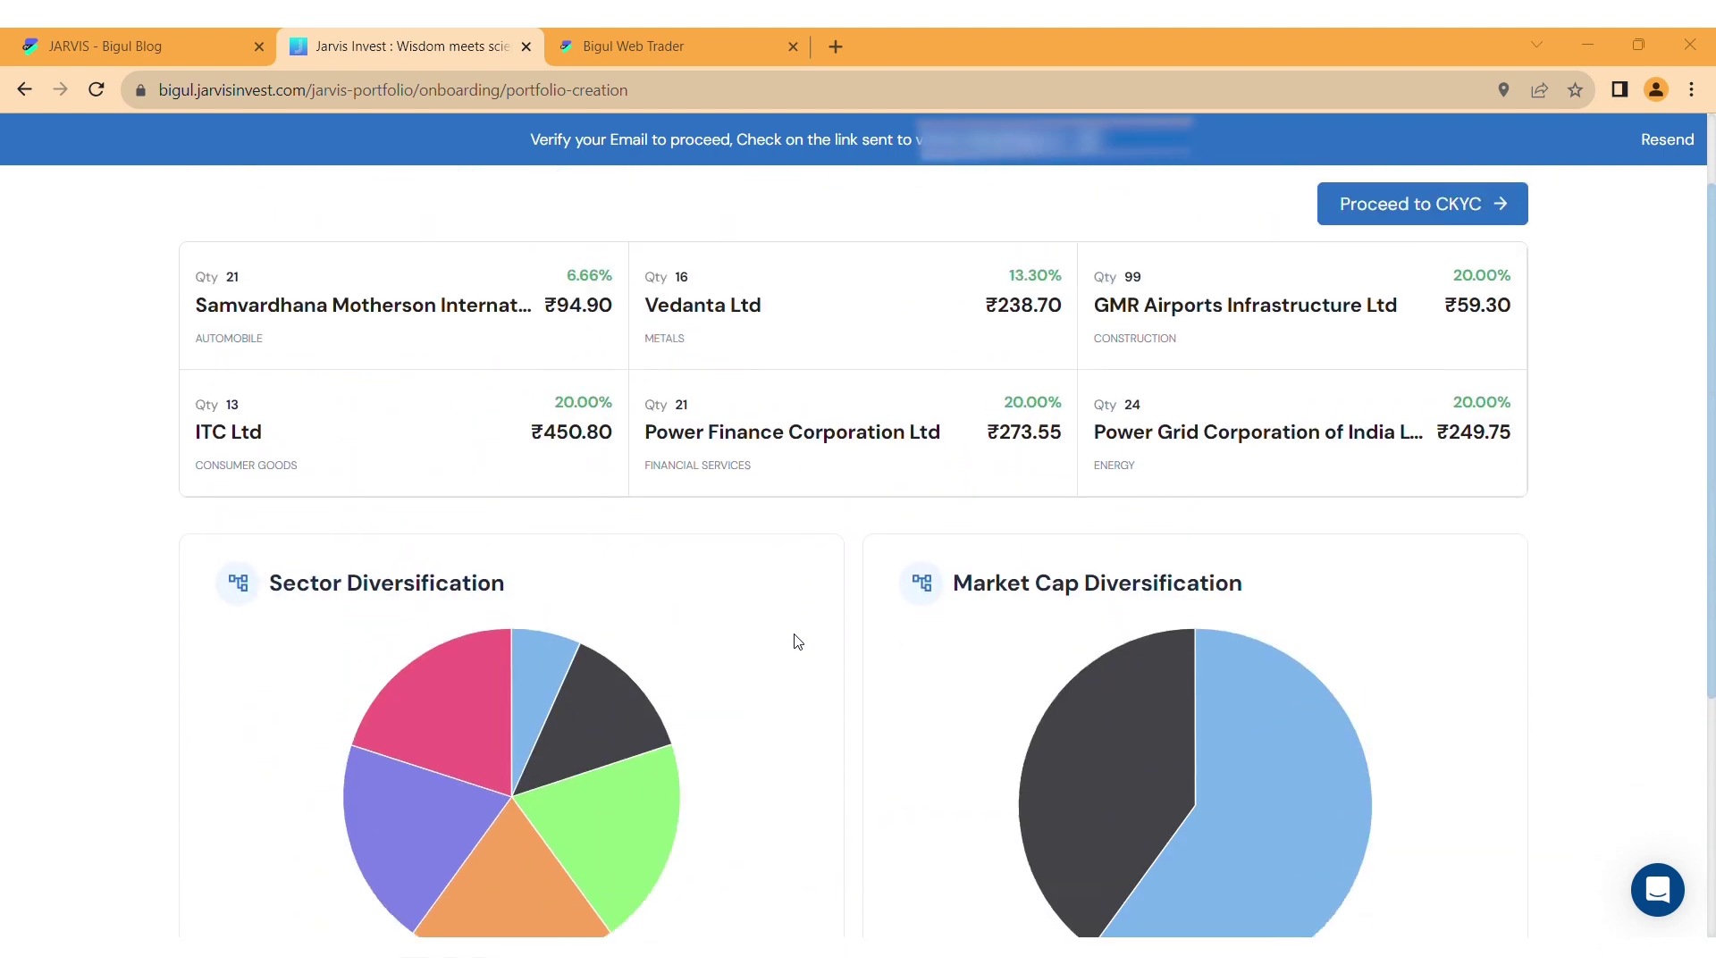
{"action": "scroll", "coordinate": [797, 640], "scroll_direction": "down", "scroll_amount": 4}
{"action": "left_click", "coordinate": [850, 847]}
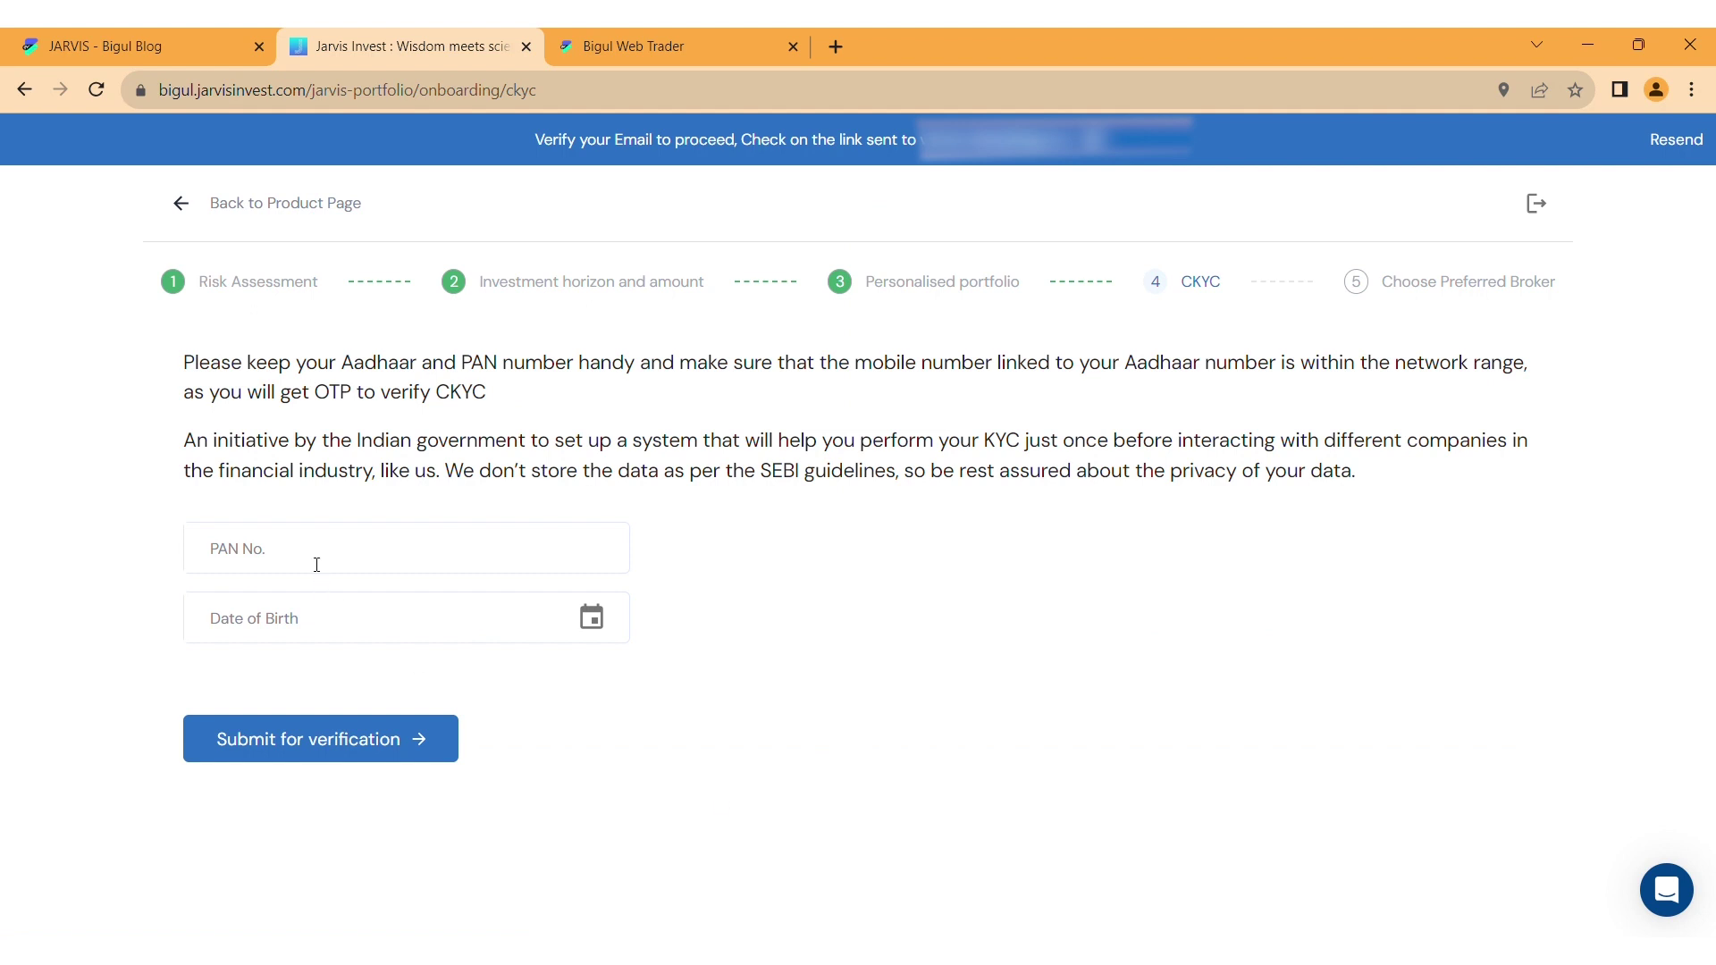
- Enter the PAN number and date of birth and submit them for CKYC verification
{"action": "left_click", "coordinate": [316, 565]}
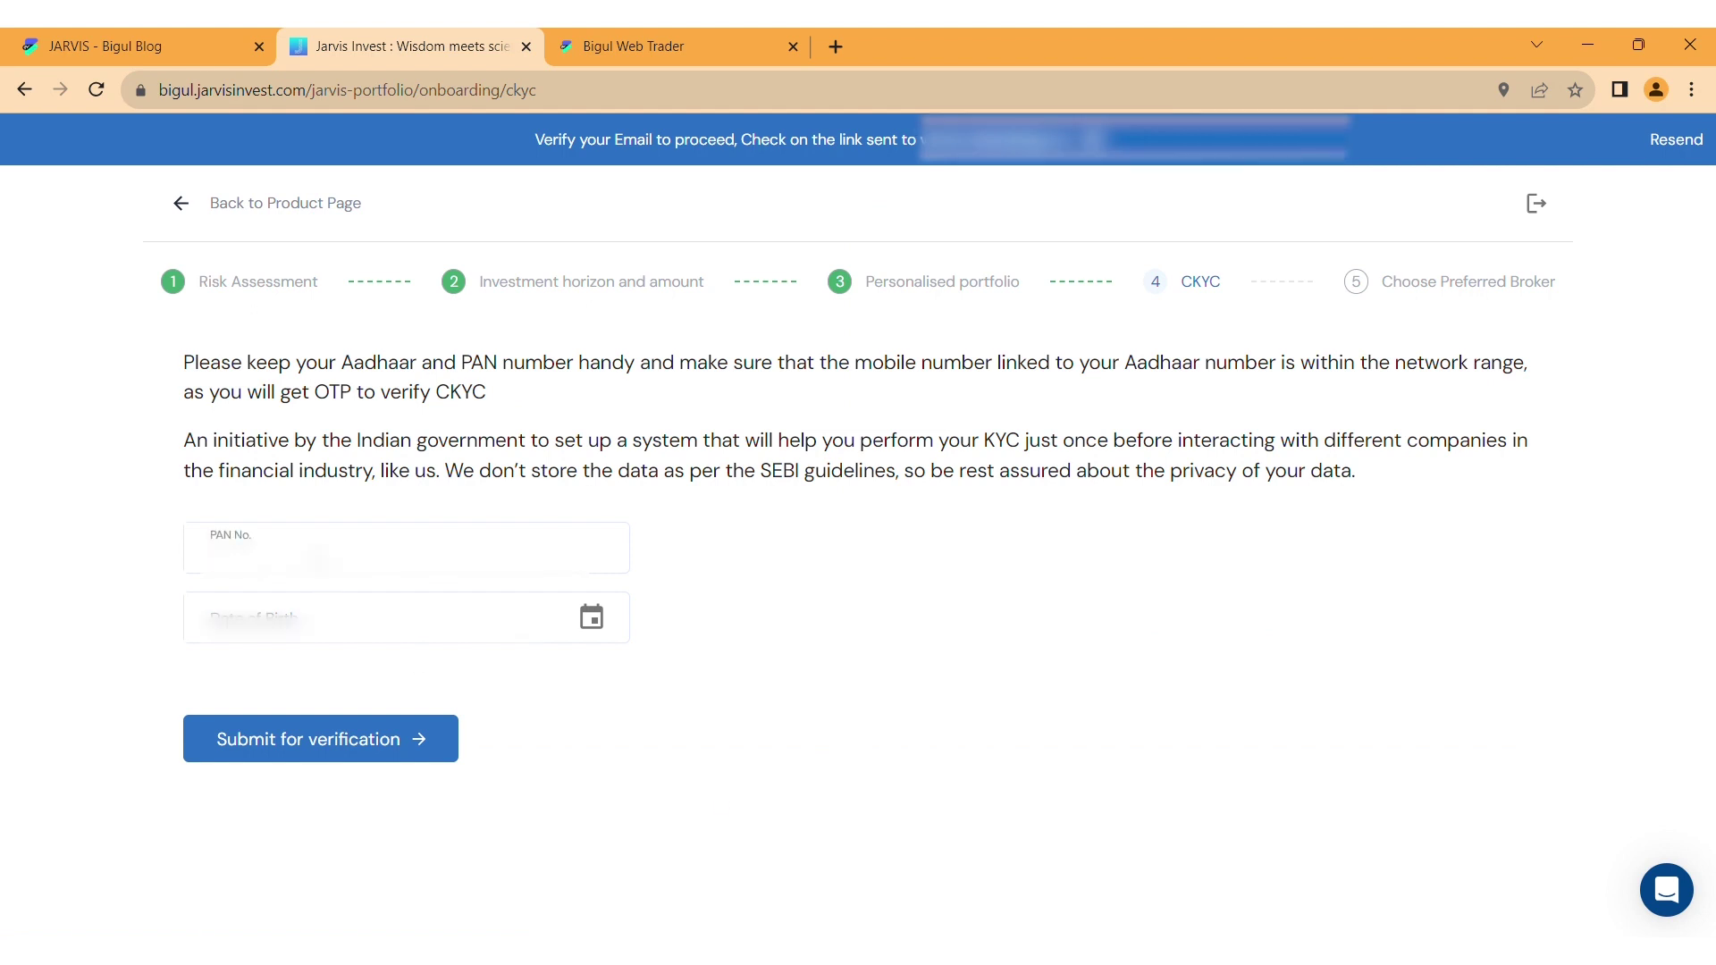
{"action": "type", "text": "ABCDE1234F"}
{"action": "key", "text": "Tab"}
{"action": "type", "text": "01011990"}
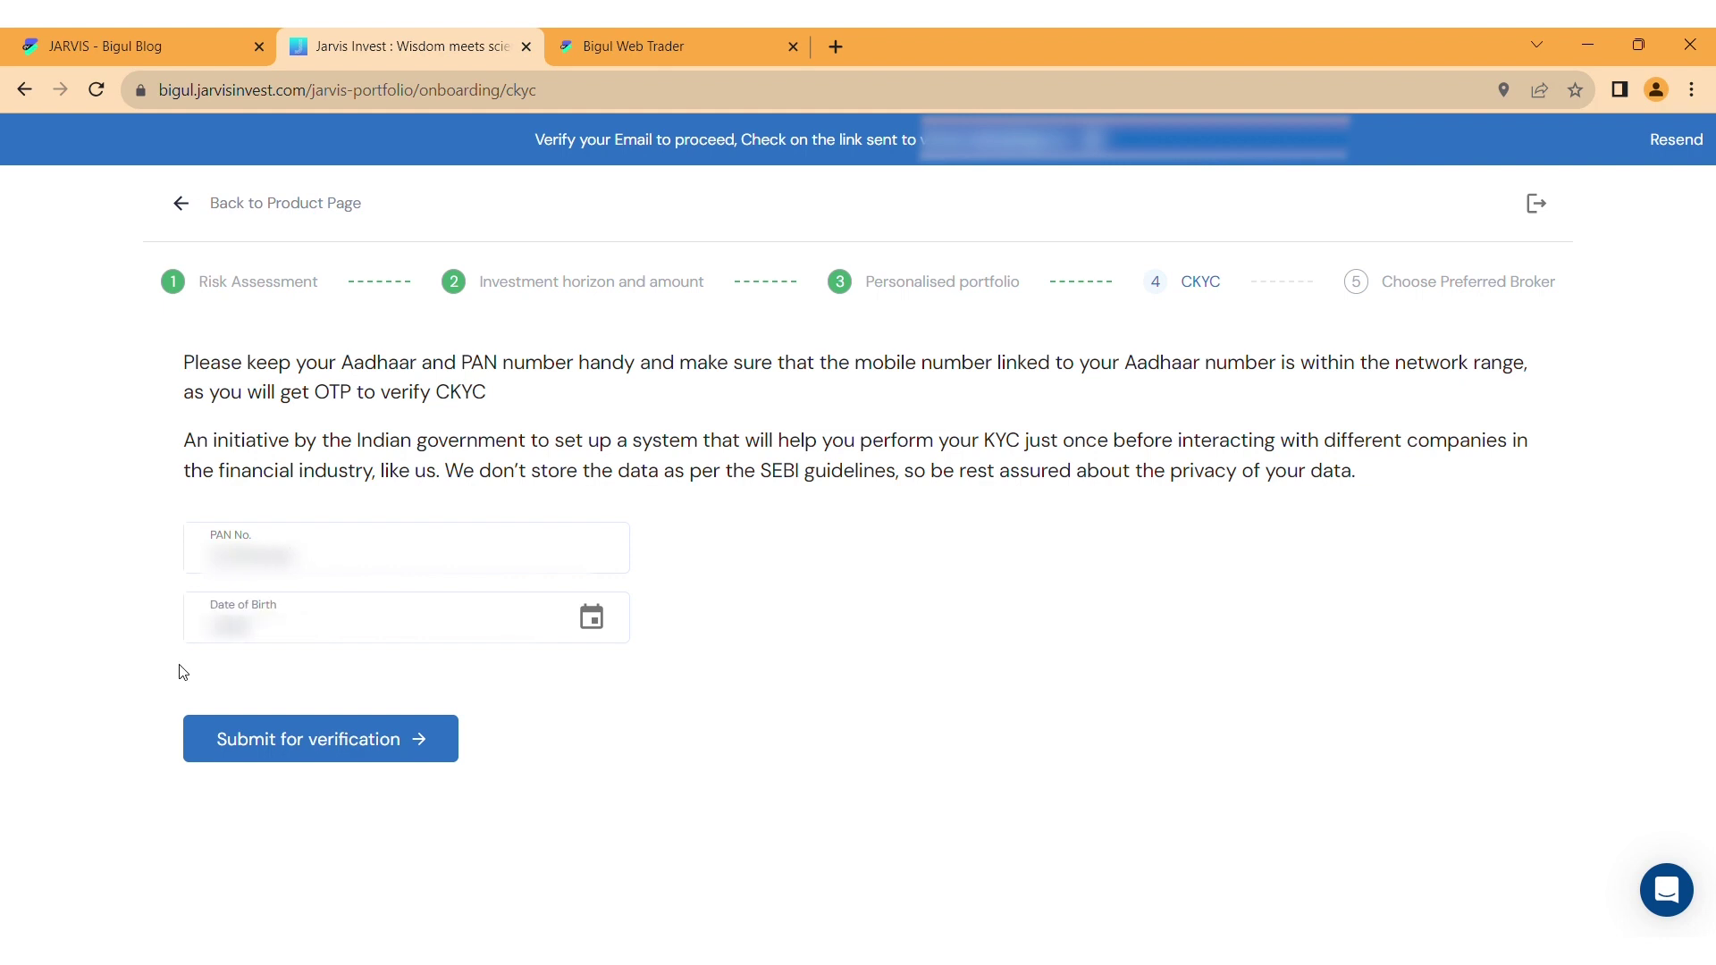
{"action": "left_click", "coordinate": [308, 740]}
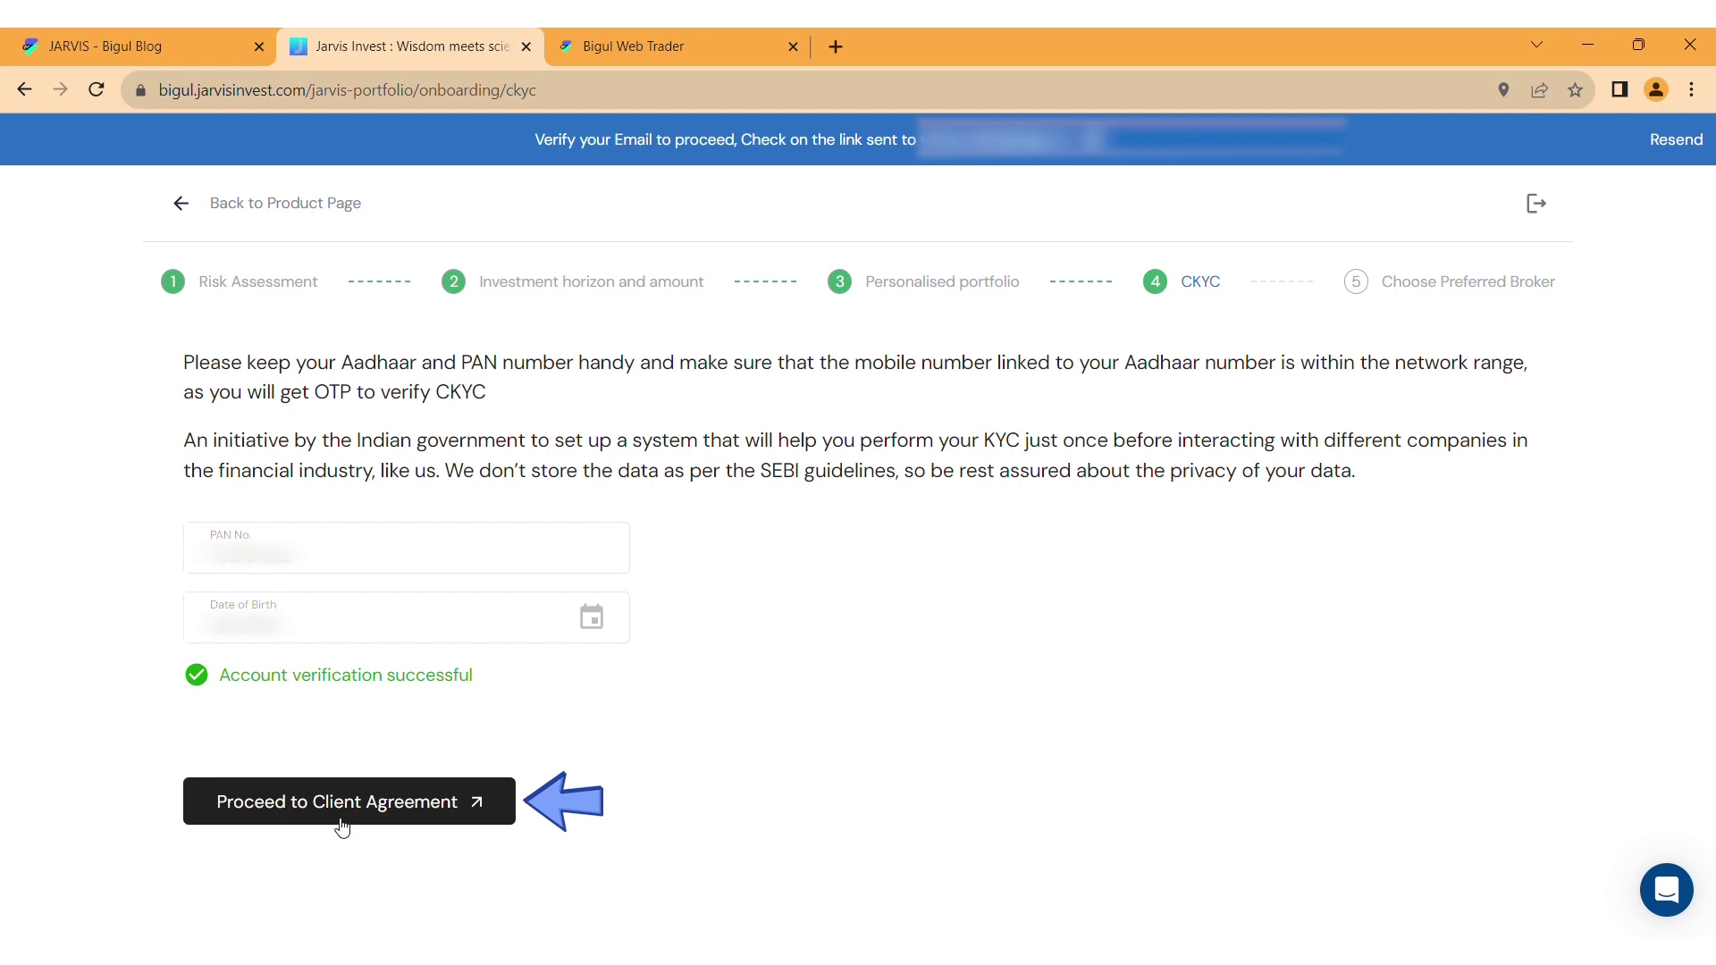
- Move to the client agreement and accept the e-mail and Digio terms checkboxes
{"action": "left_click", "coordinate": [336, 821]}
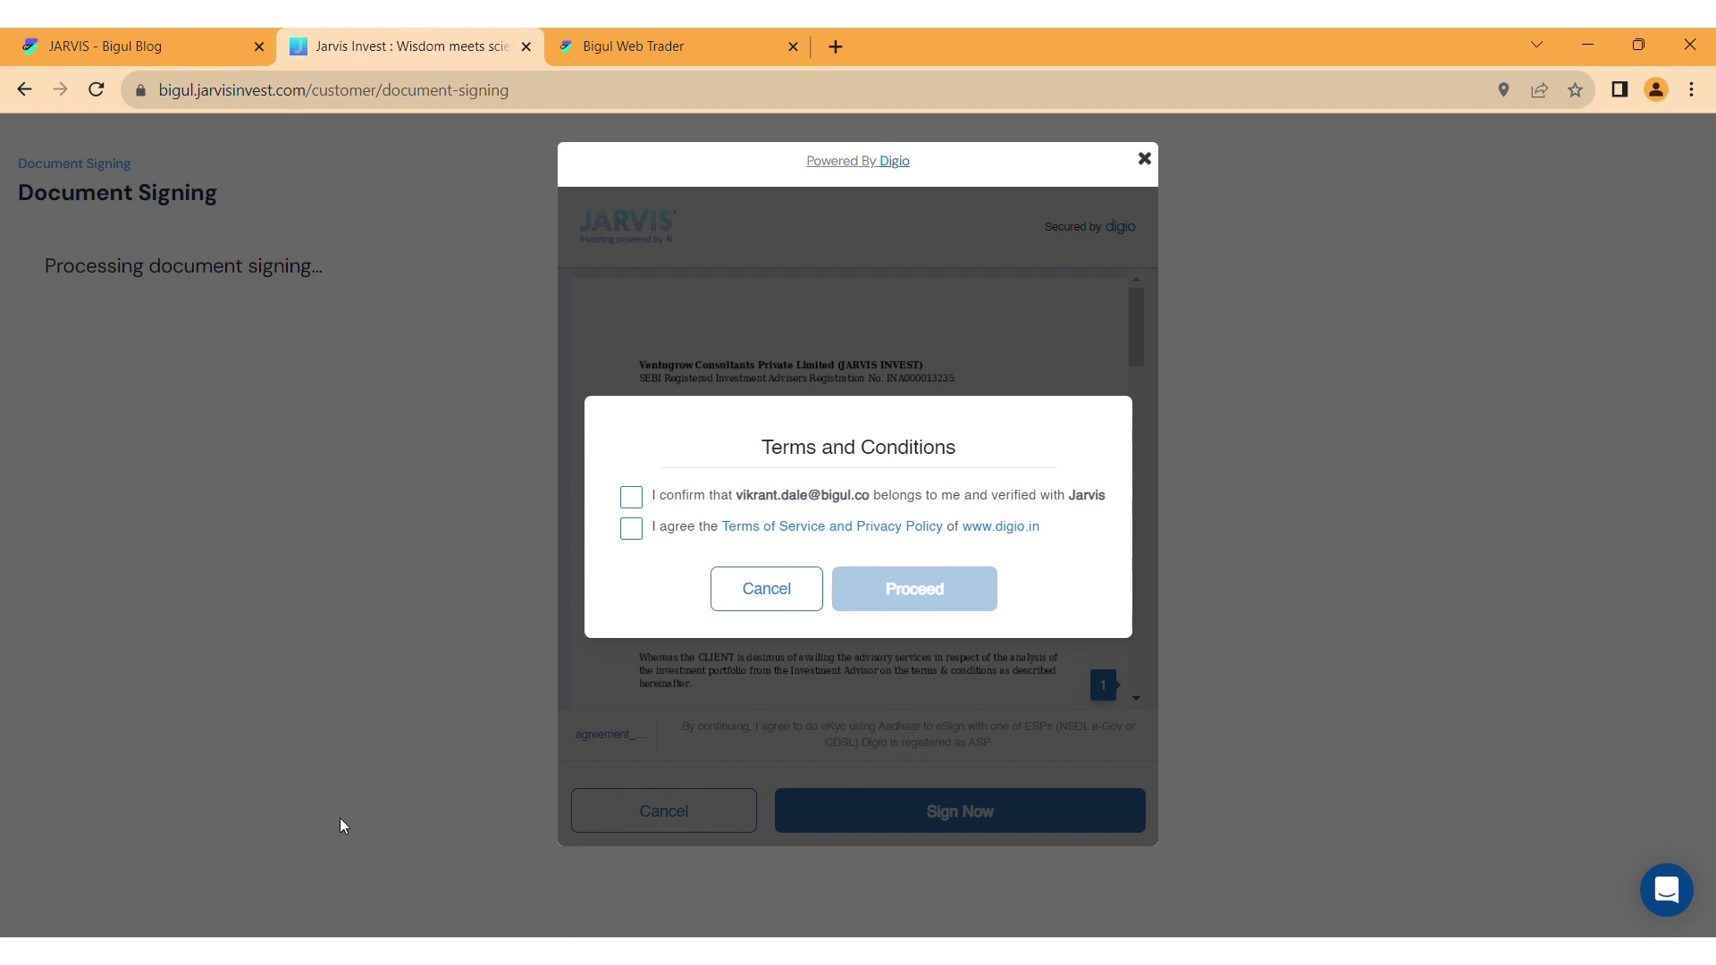
{"action": "left_click", "coordinate": [631, 497]}
{"action": "left_click", "coordinate": [630, 536]}
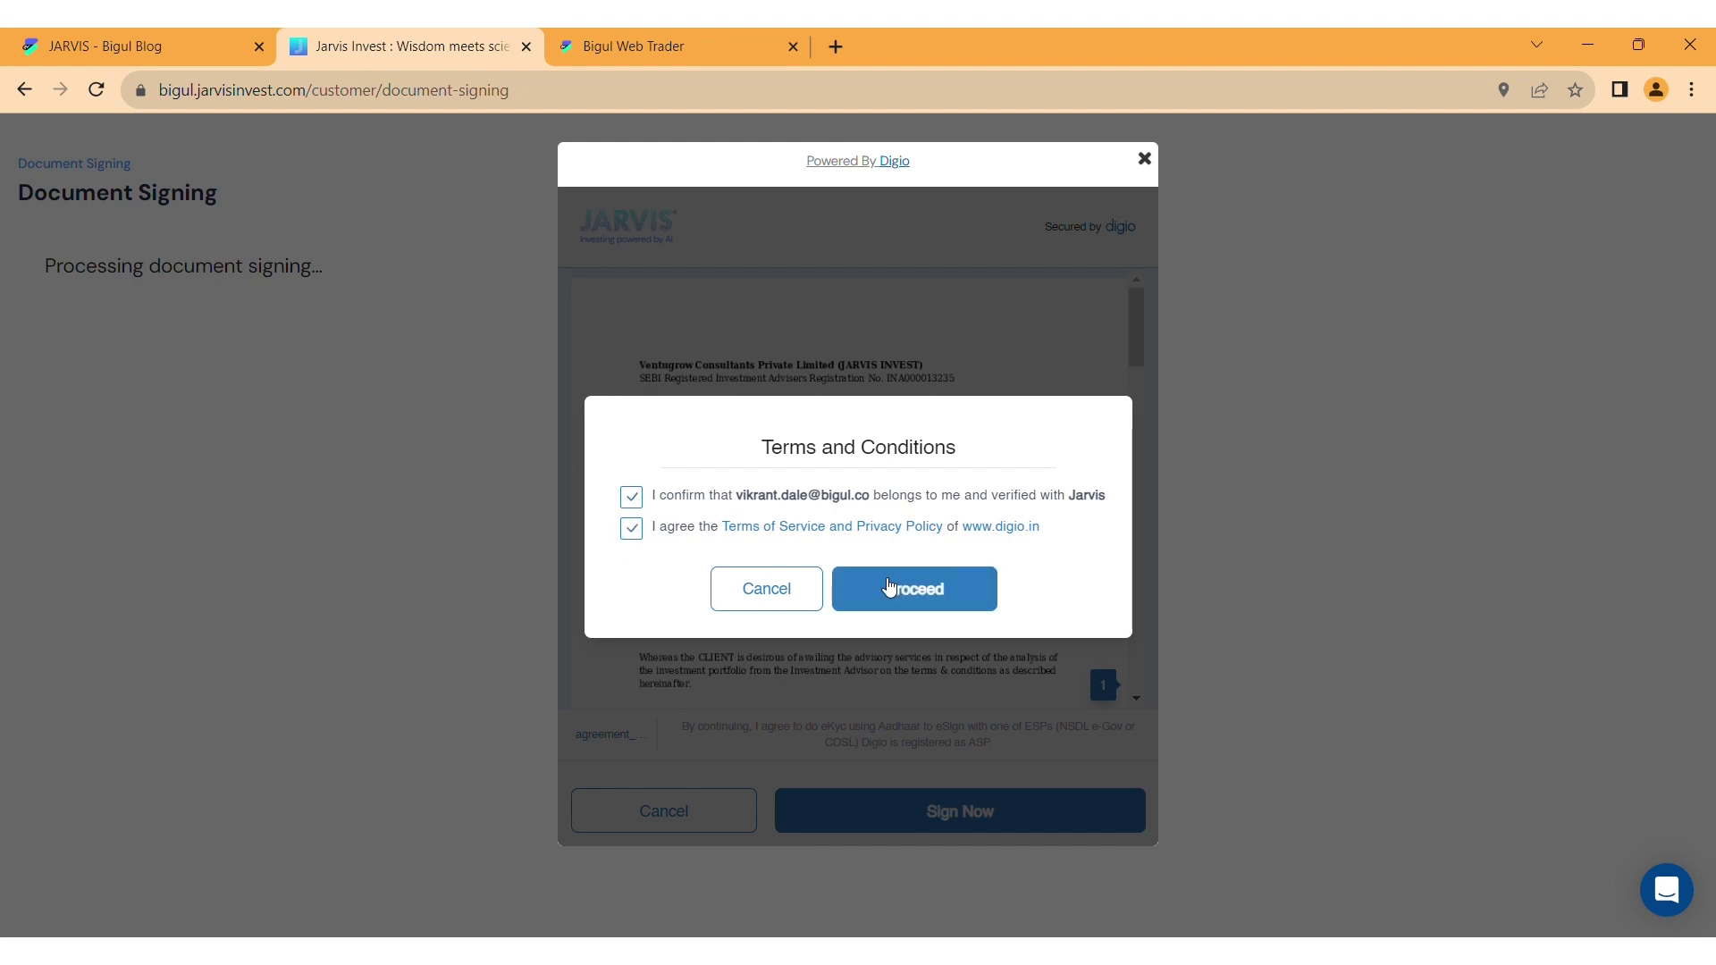
{"action": "left_click", "coordinate": [889, 589]}
- Scroll through the client agreement and start its e-signing with Sign Now
{"action": "scroll", "coordinate": [897, 603], "scroll_direction": "down", "scroll_amount": 15}
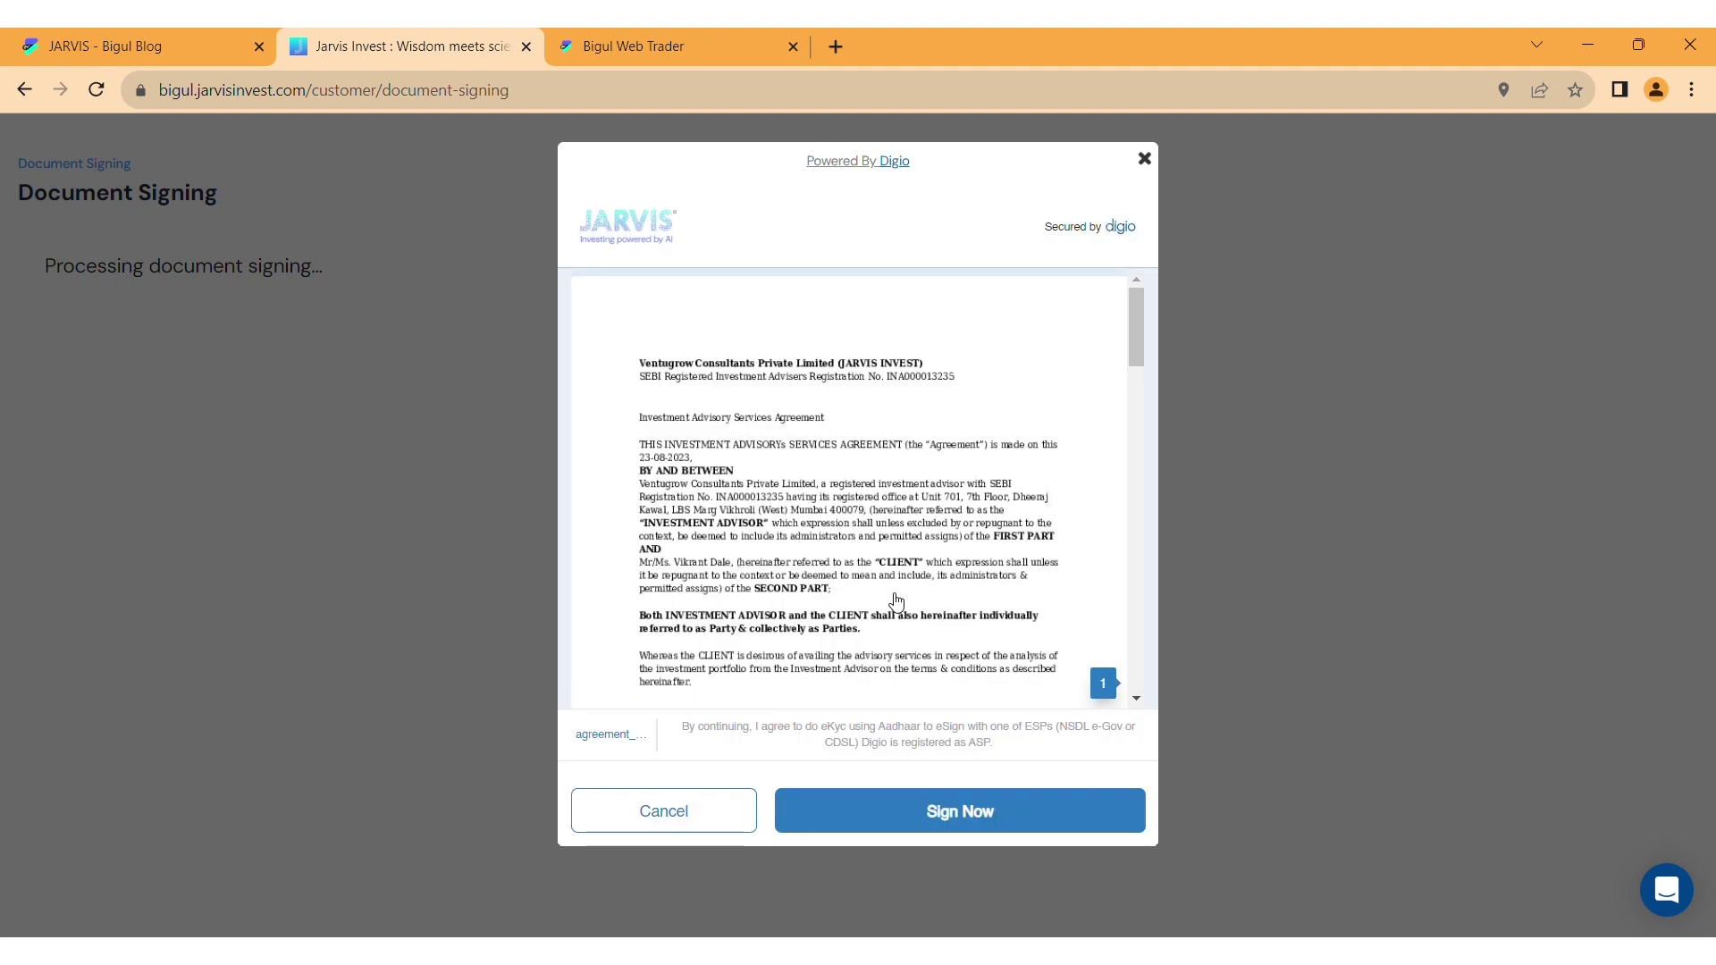
{"action": "scroll", "coordinate": [897, 601], "scroll_direction": "down", "scroll_amount": 10}
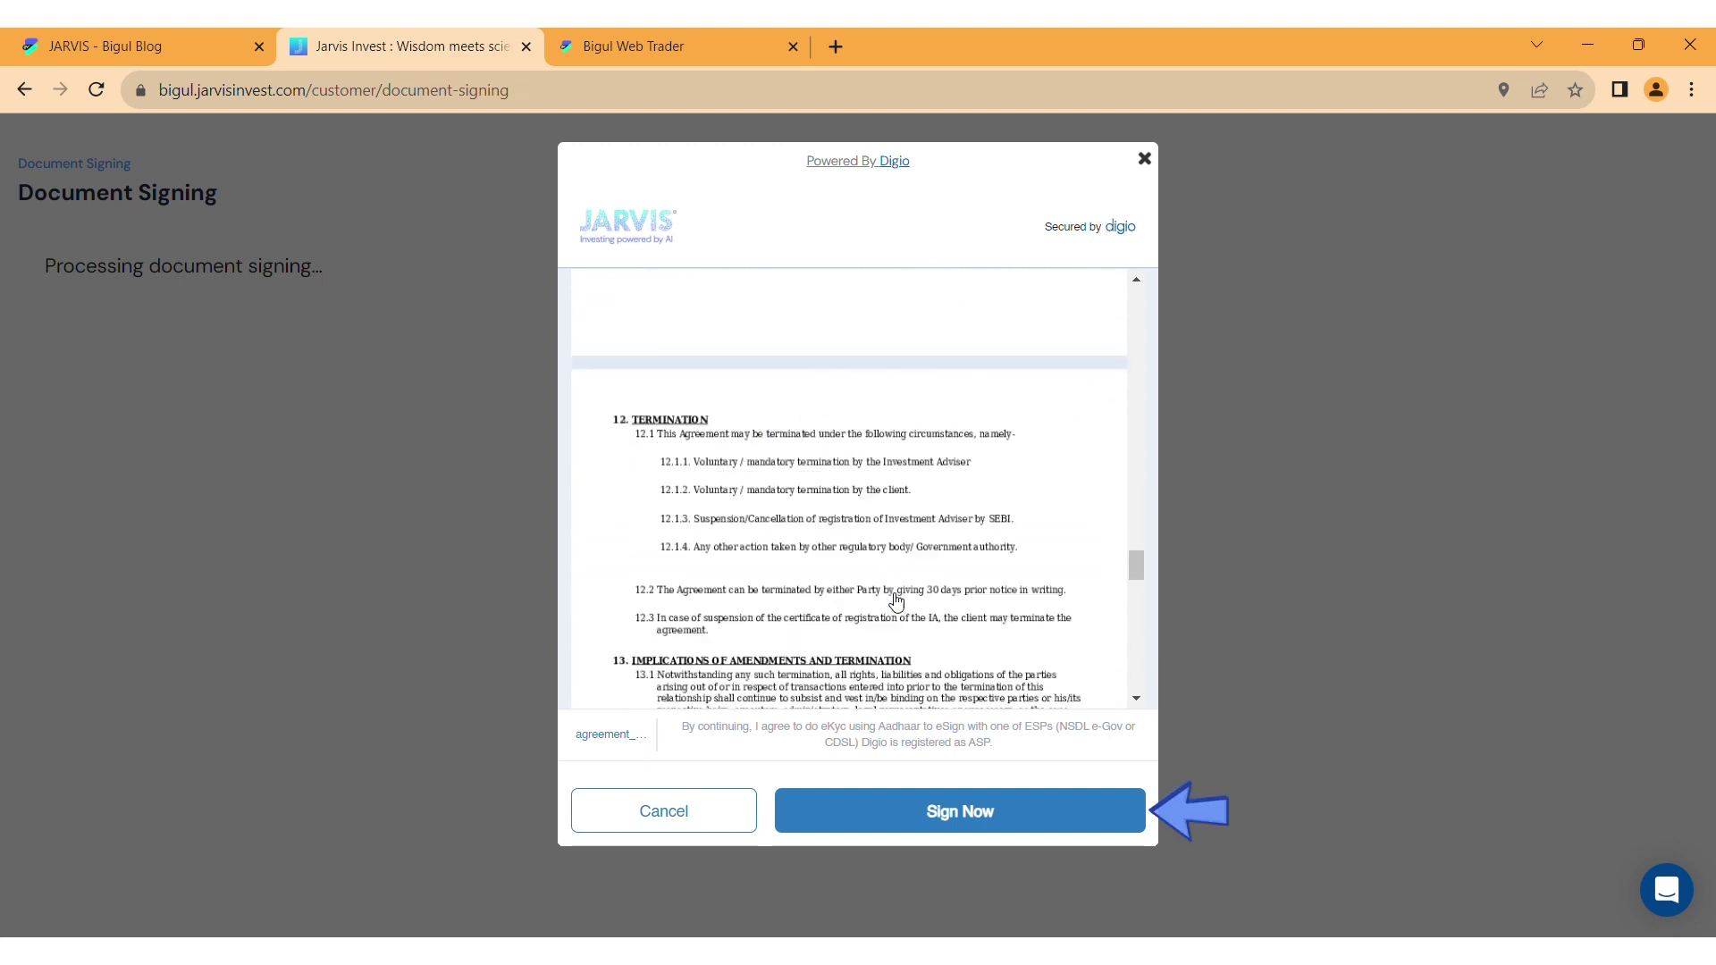
{"action": "scroll", "coordinate": [897, 604], "scroll_direction": "down", "scroll_amount": 10}
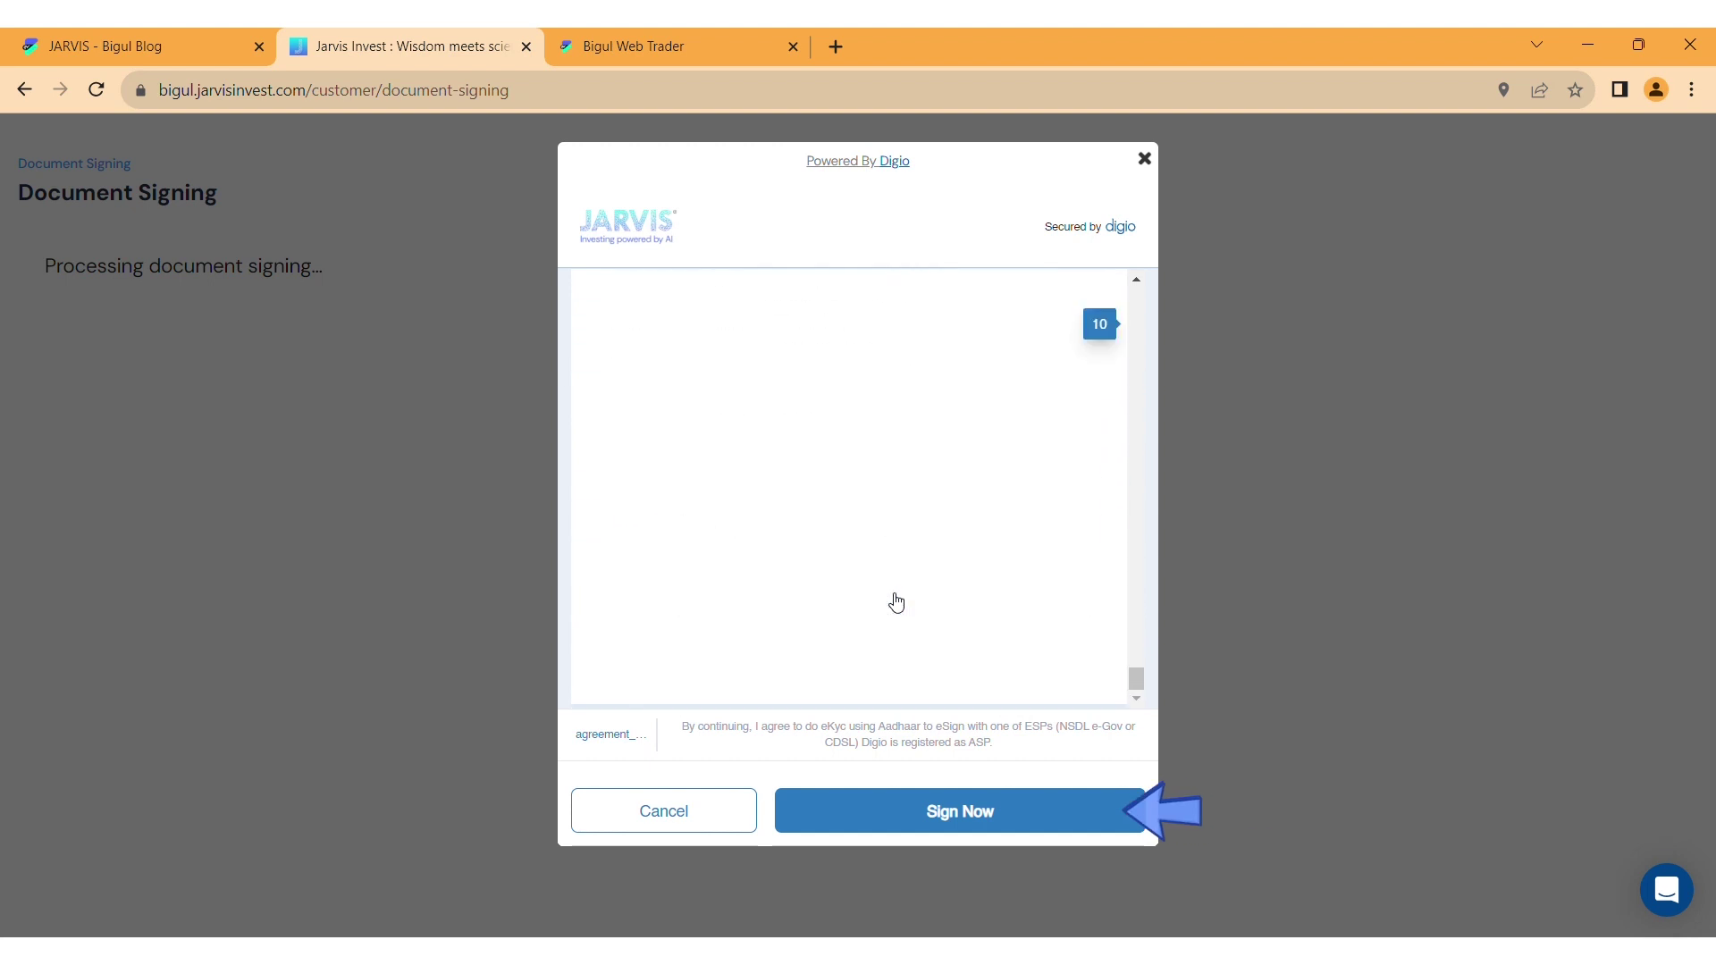
{"action": "left_click", "coordinate": [958, 810]}
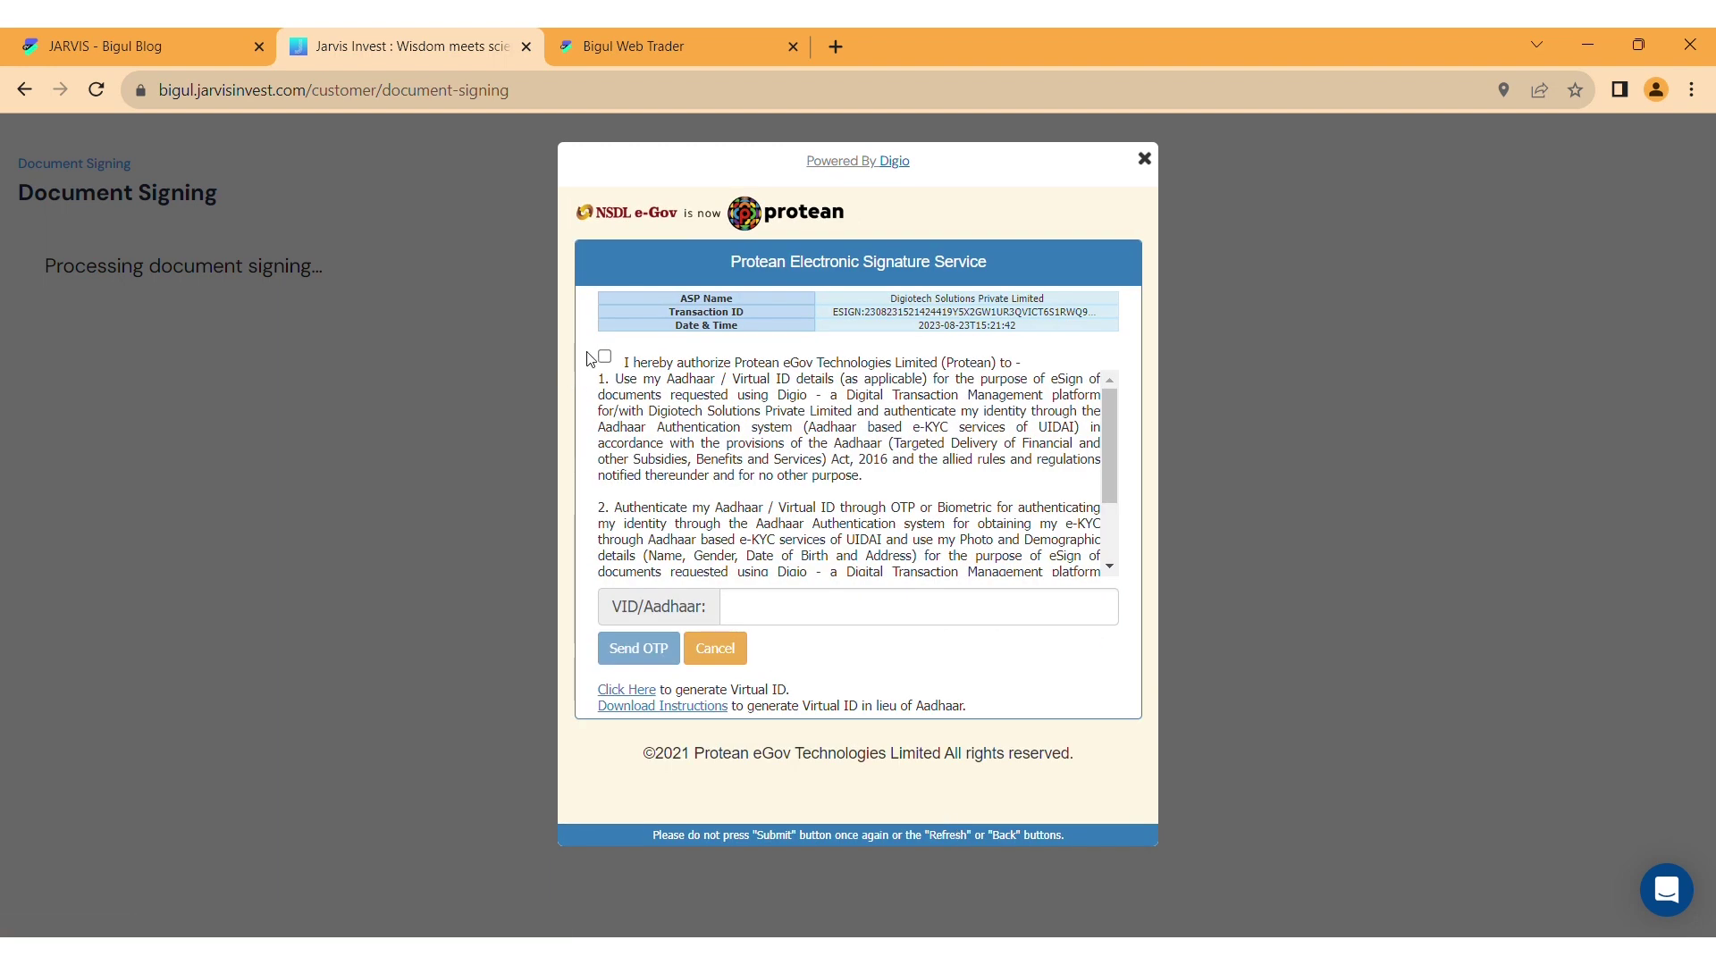
- Authorize the Aadhaar eSign, enter the Aadhaar number, and verify the received OTP
{"action": "left_click", "coordinate": [605, 356]}
{"action": "left_click", "coordinate": [836, 600]}
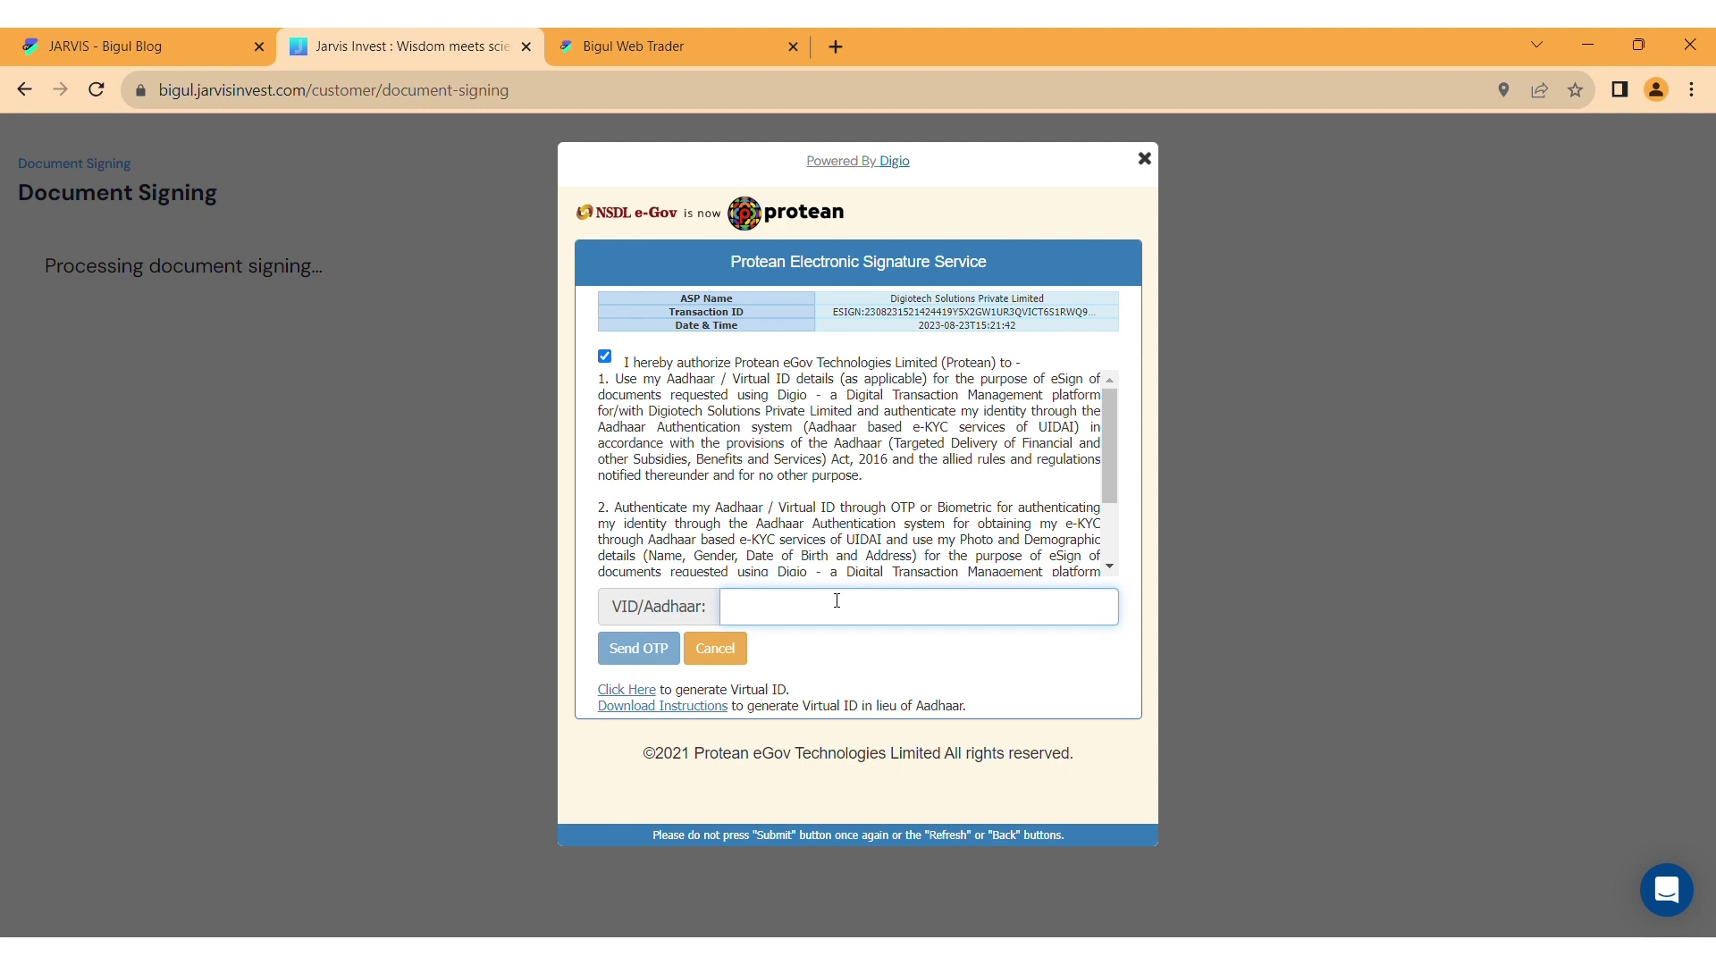
{"action": "type", "text": "23"}
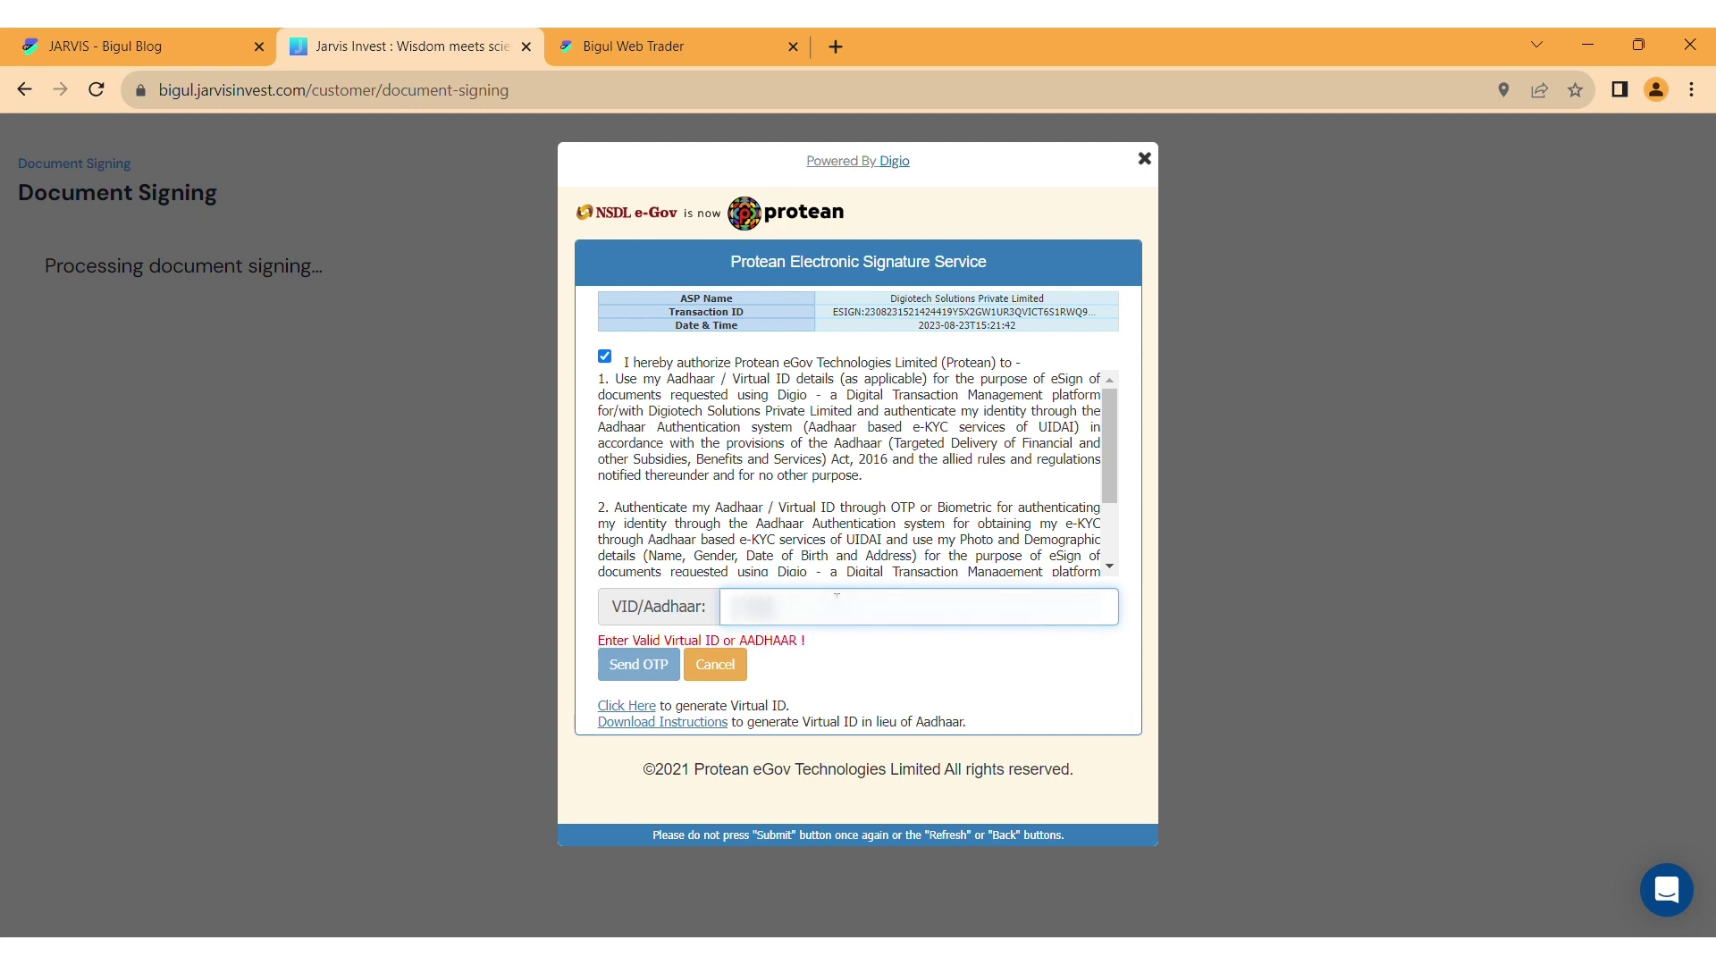
{"action": "type", "text": "456"}
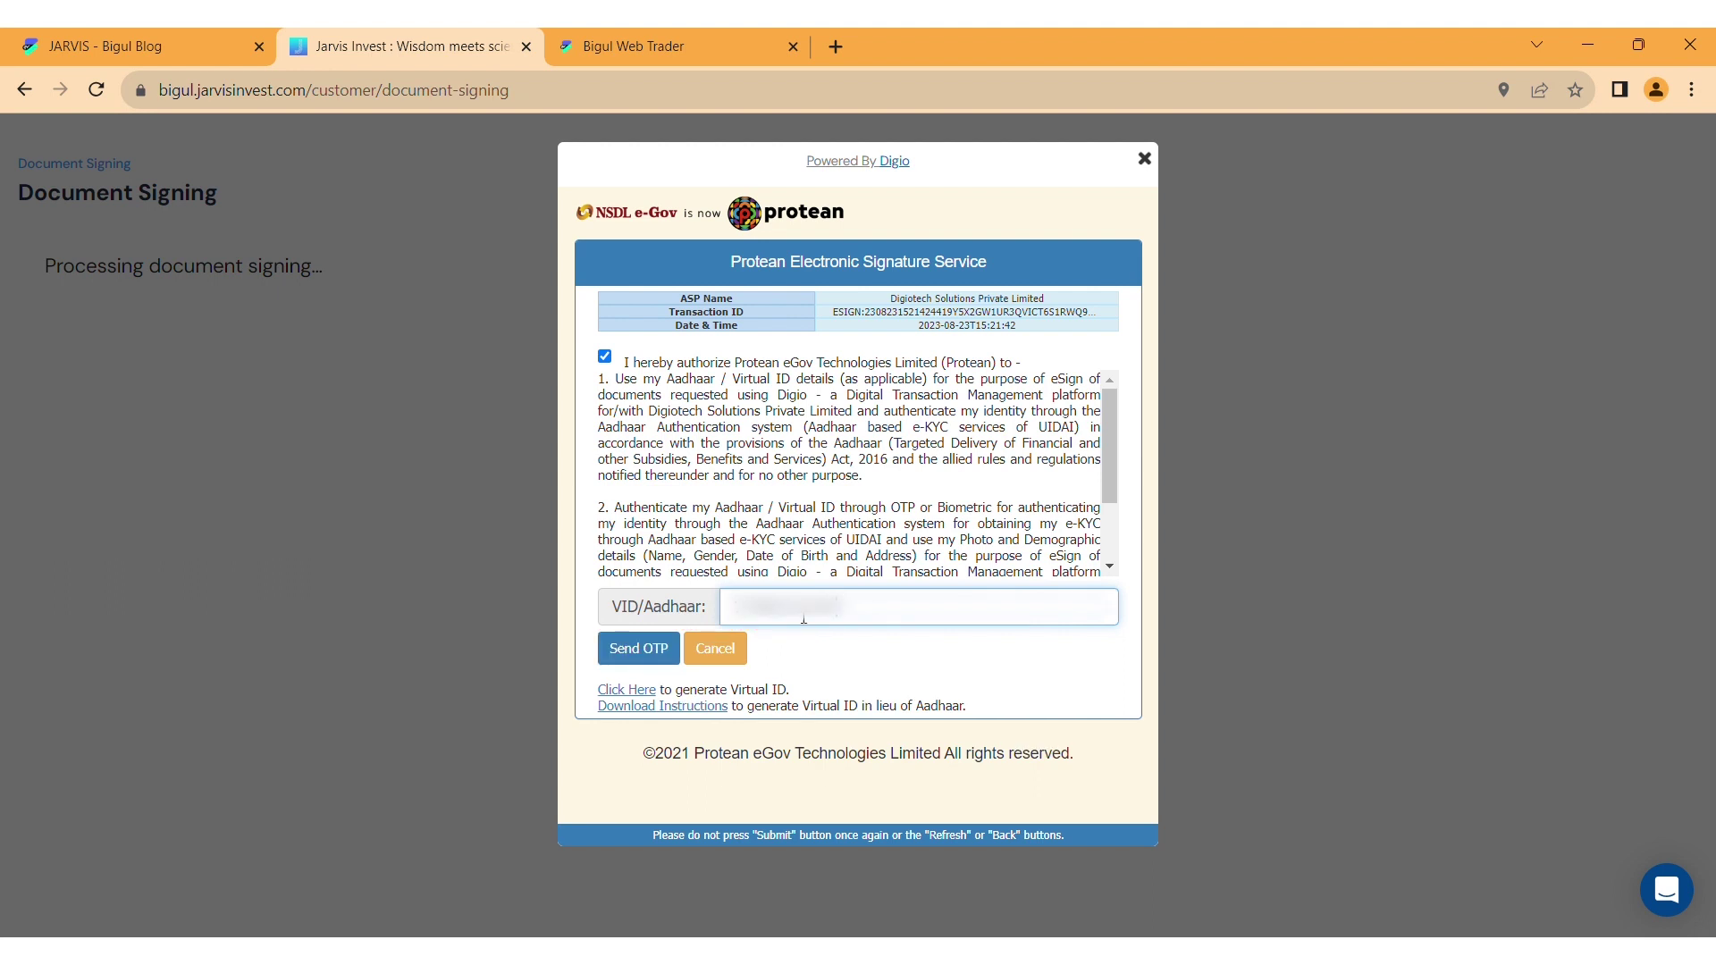
{"action": "left_click", "coordinate": [639, 665]}
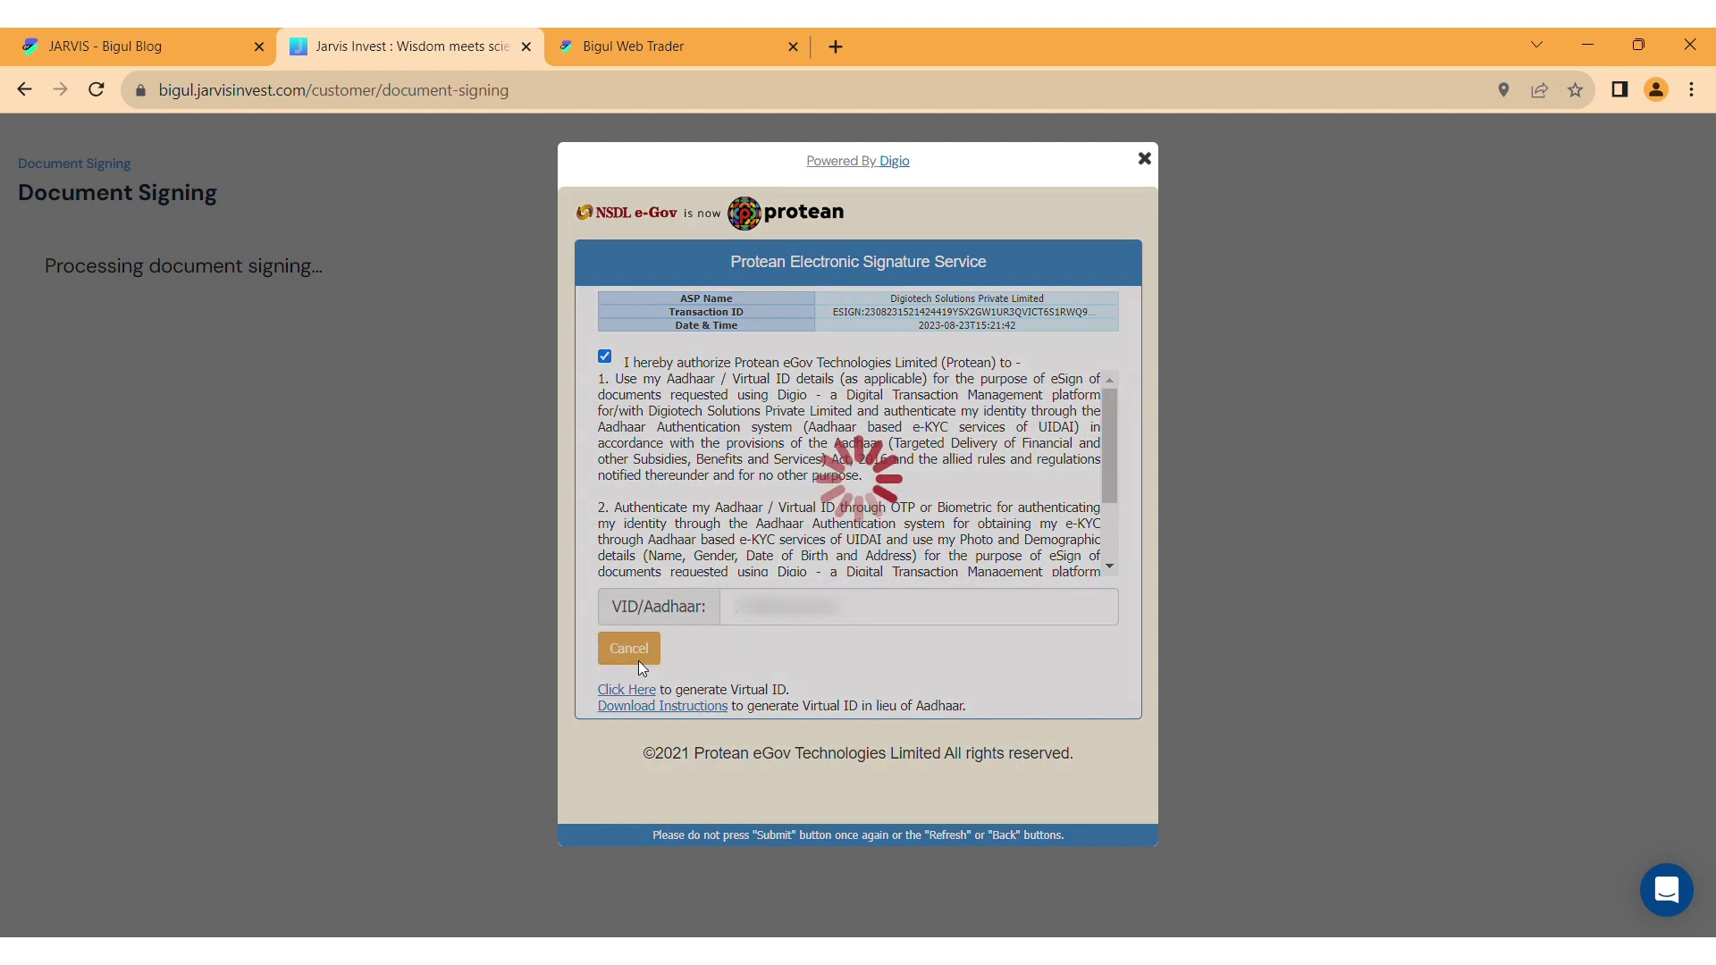
{"action": "type", "text": "4•••"}
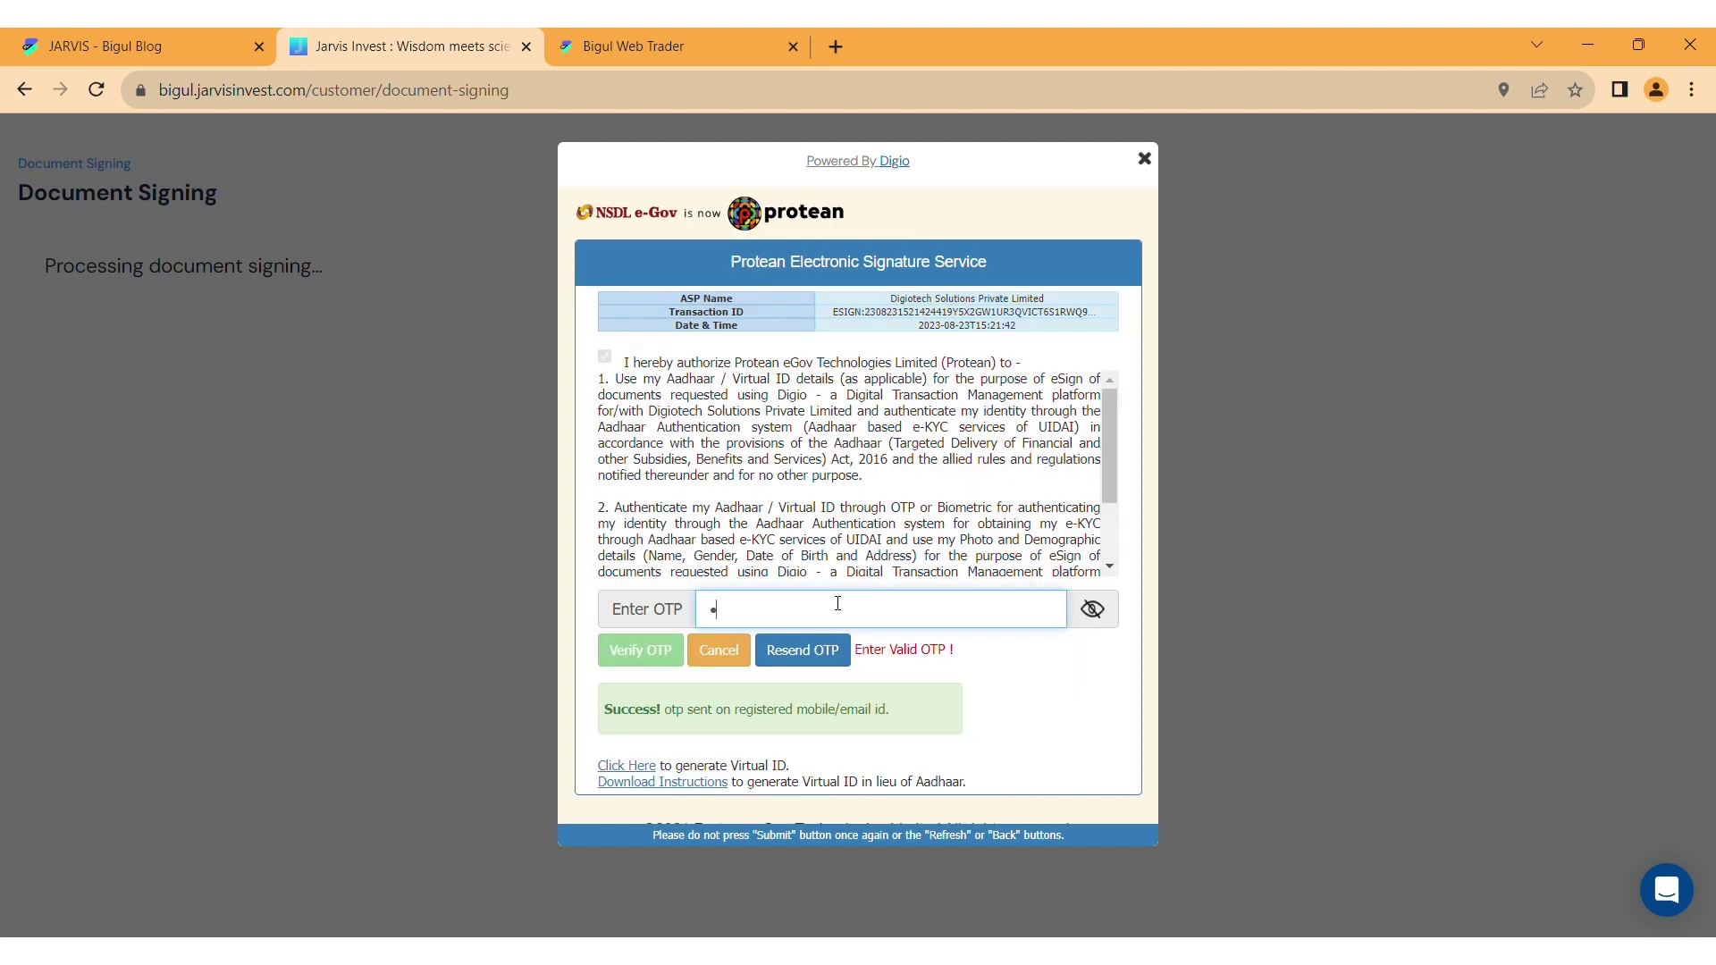
{"action": "type", "text": "••"}
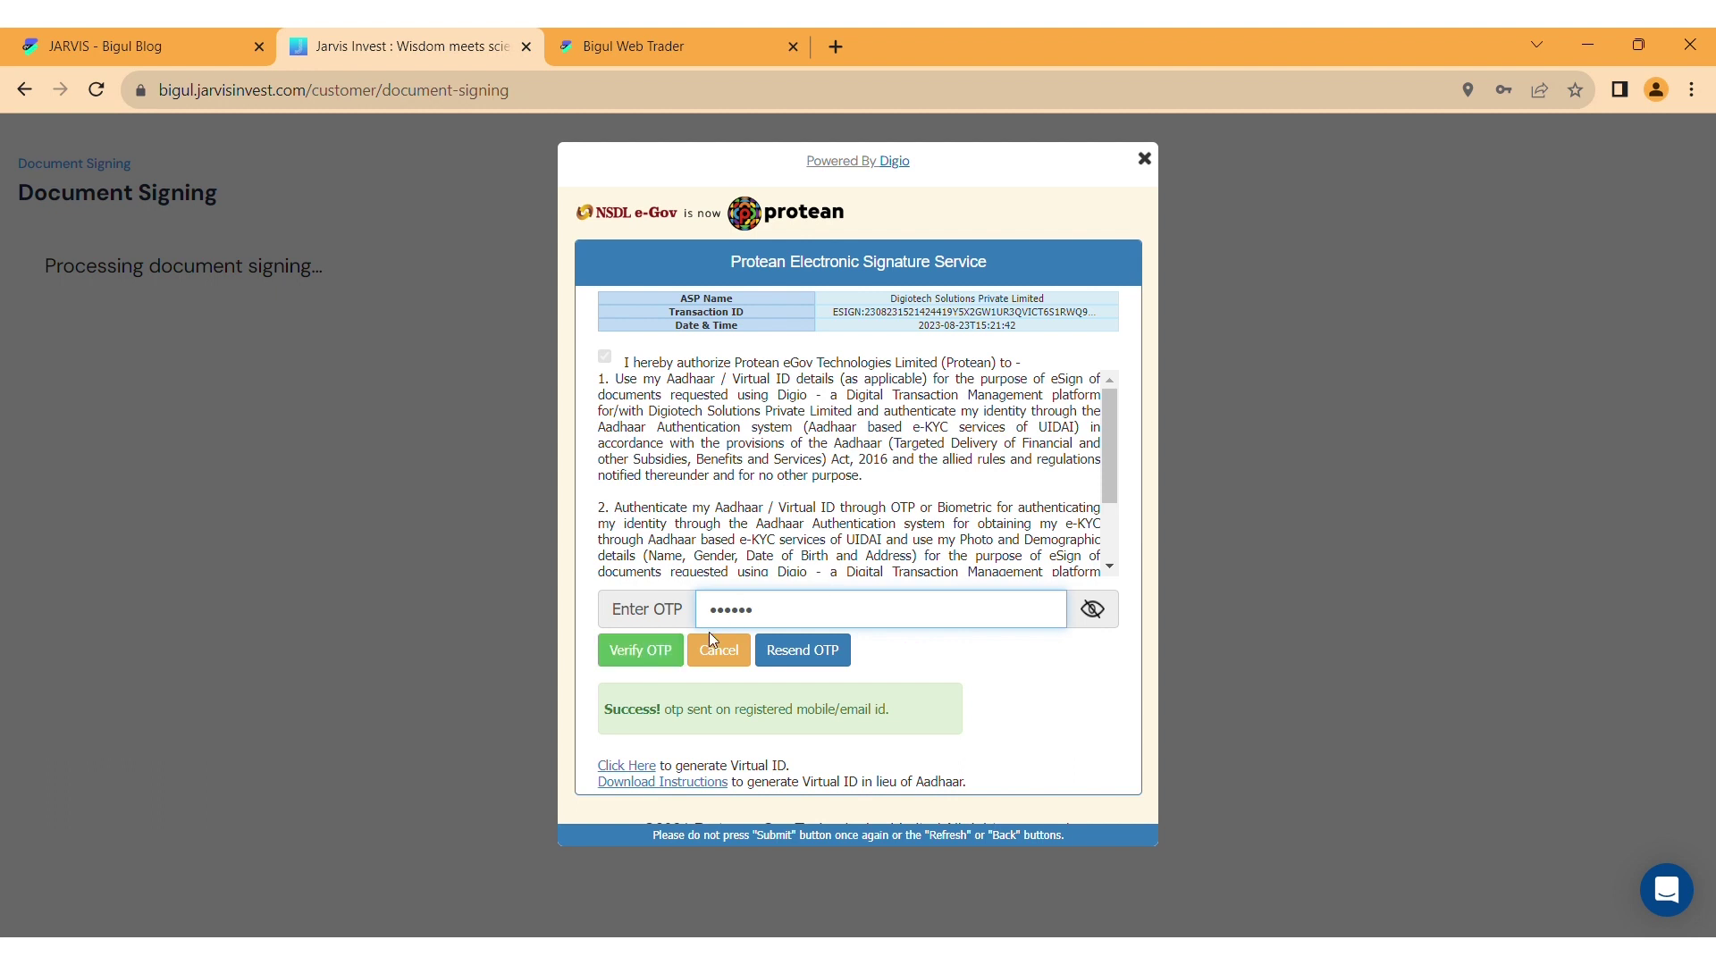
{"action": "left_click", "coordinate": [641, 660]}
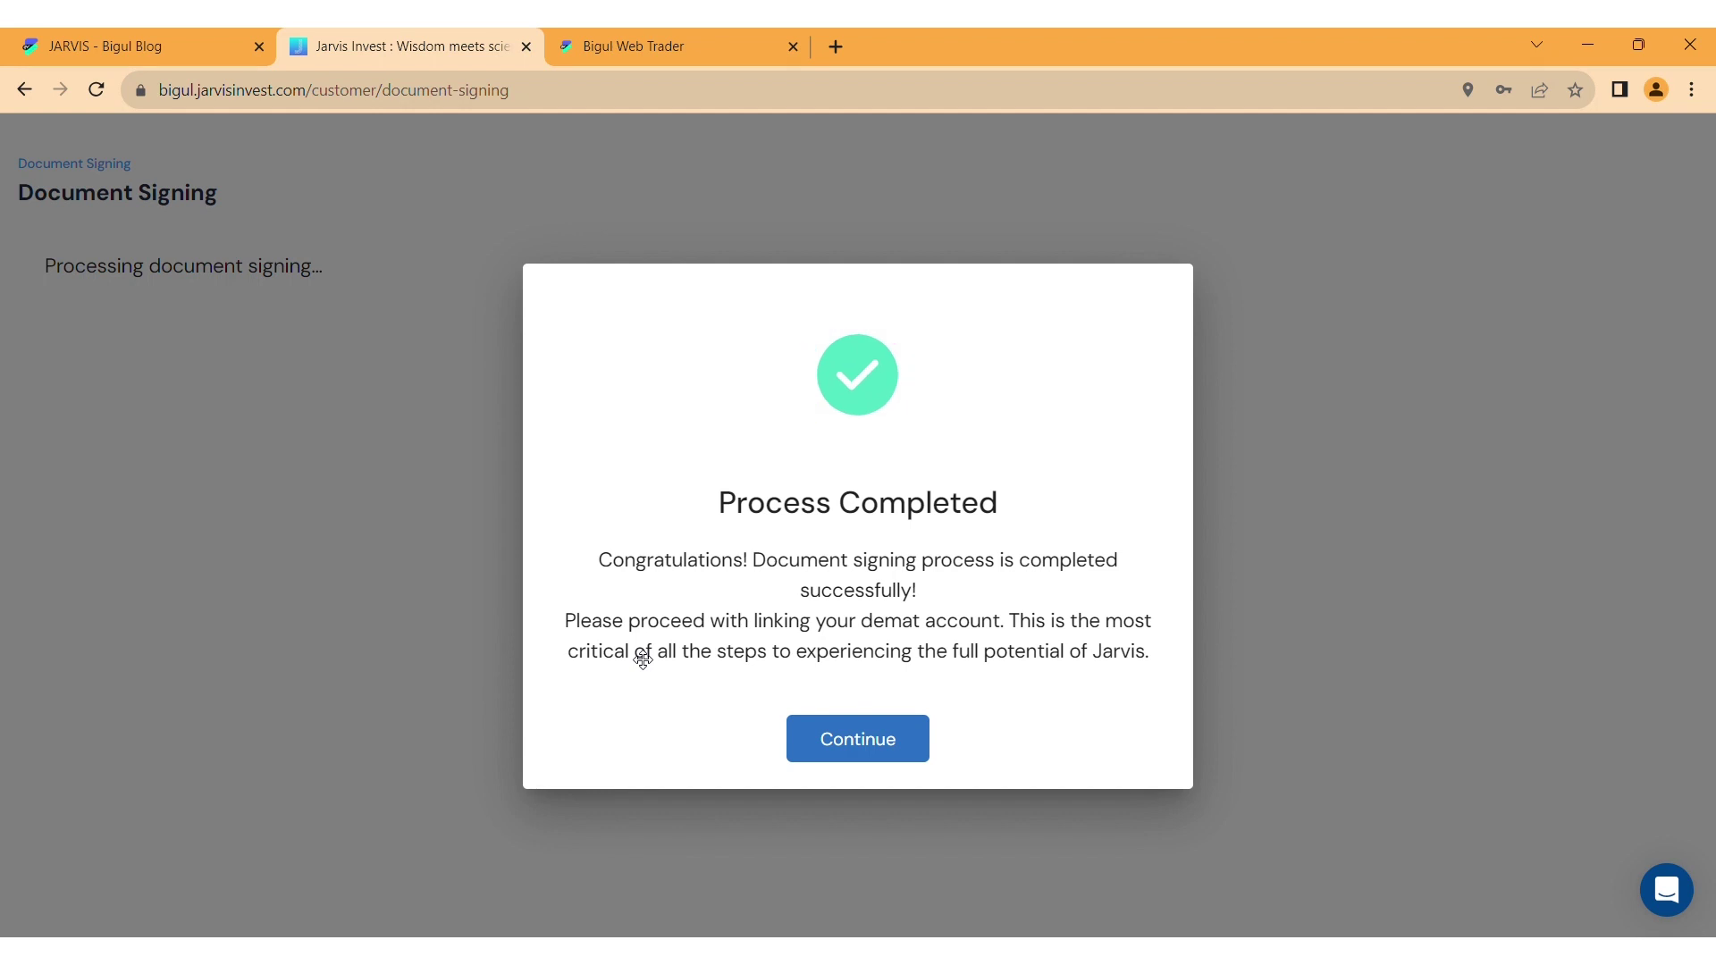
- Continue past the signing confirmation and choose Bigul as the broker
{"action": "left_click", "coordinate": [859, 766]}
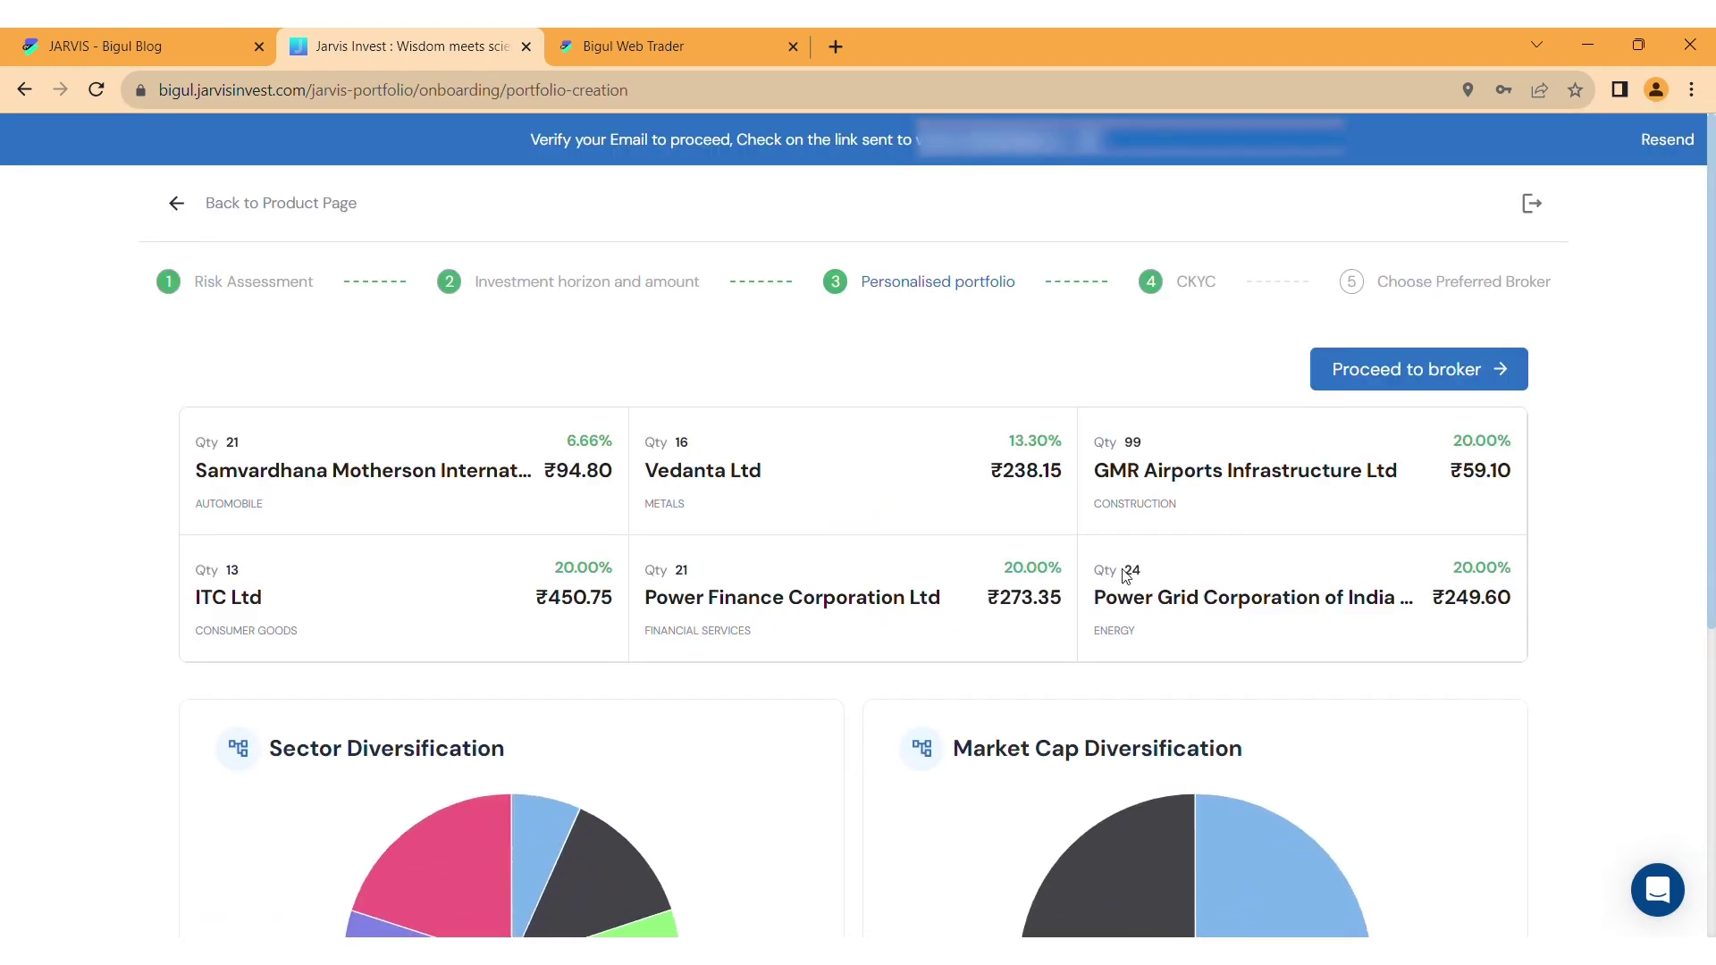
{"action": "left_click", "coordinate": [1421, 394]}
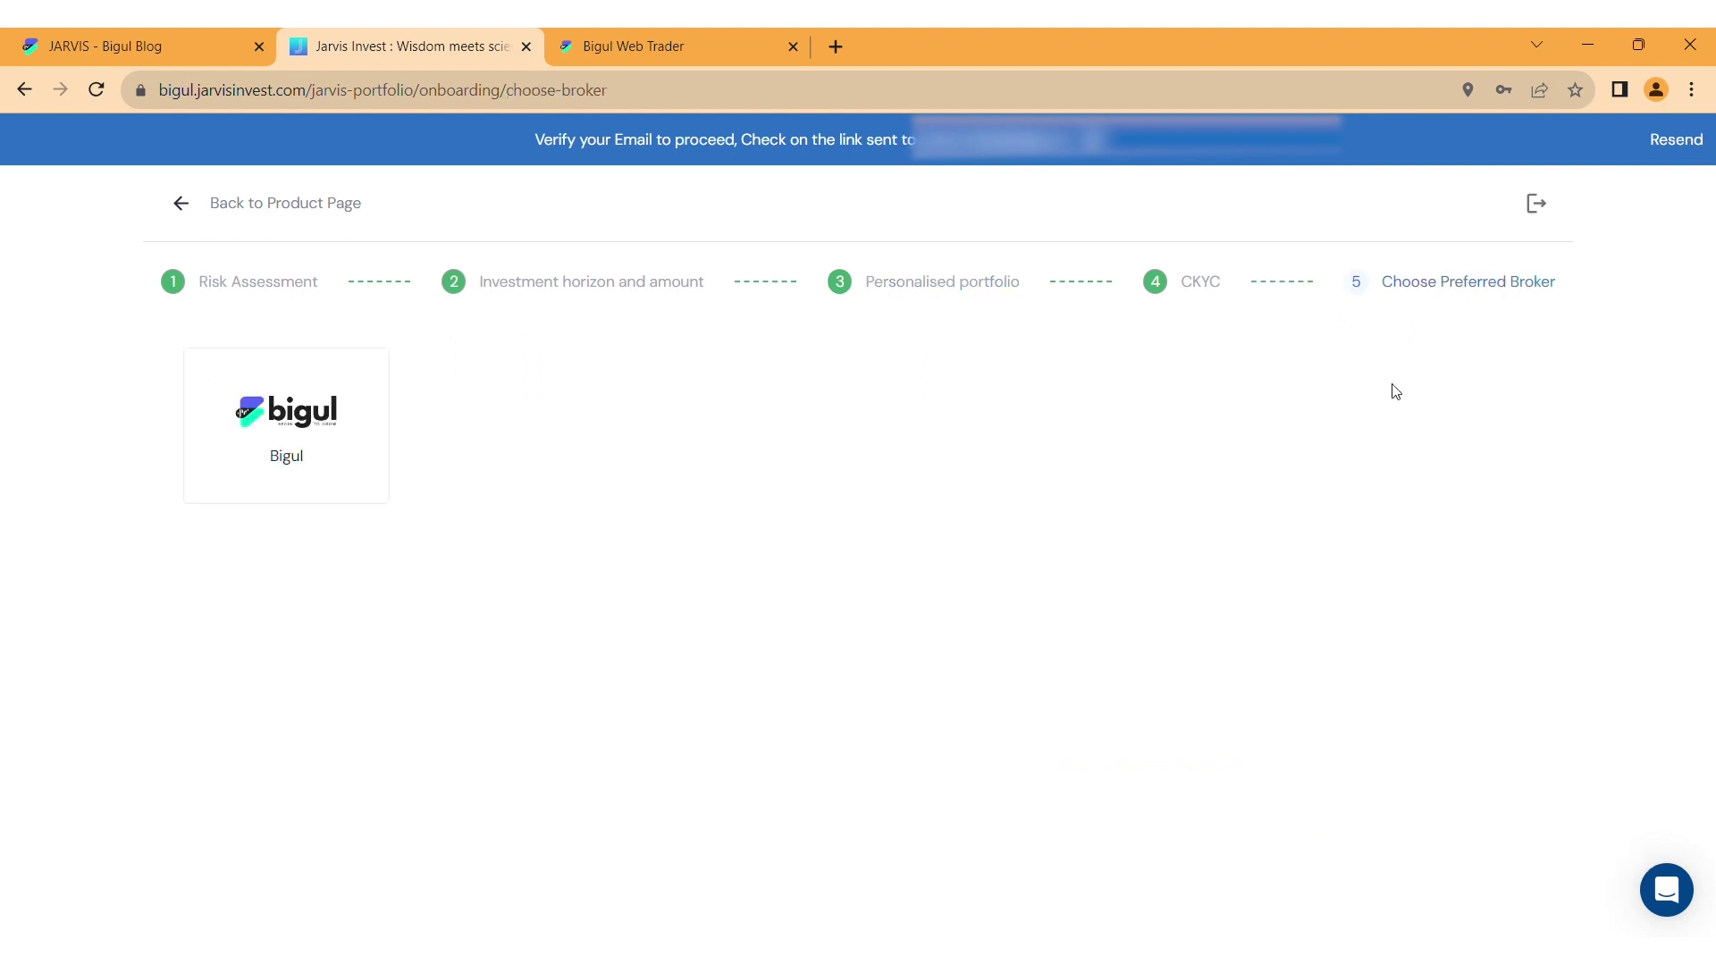
{"action": "left_click", "coordinate": [282, 497]}
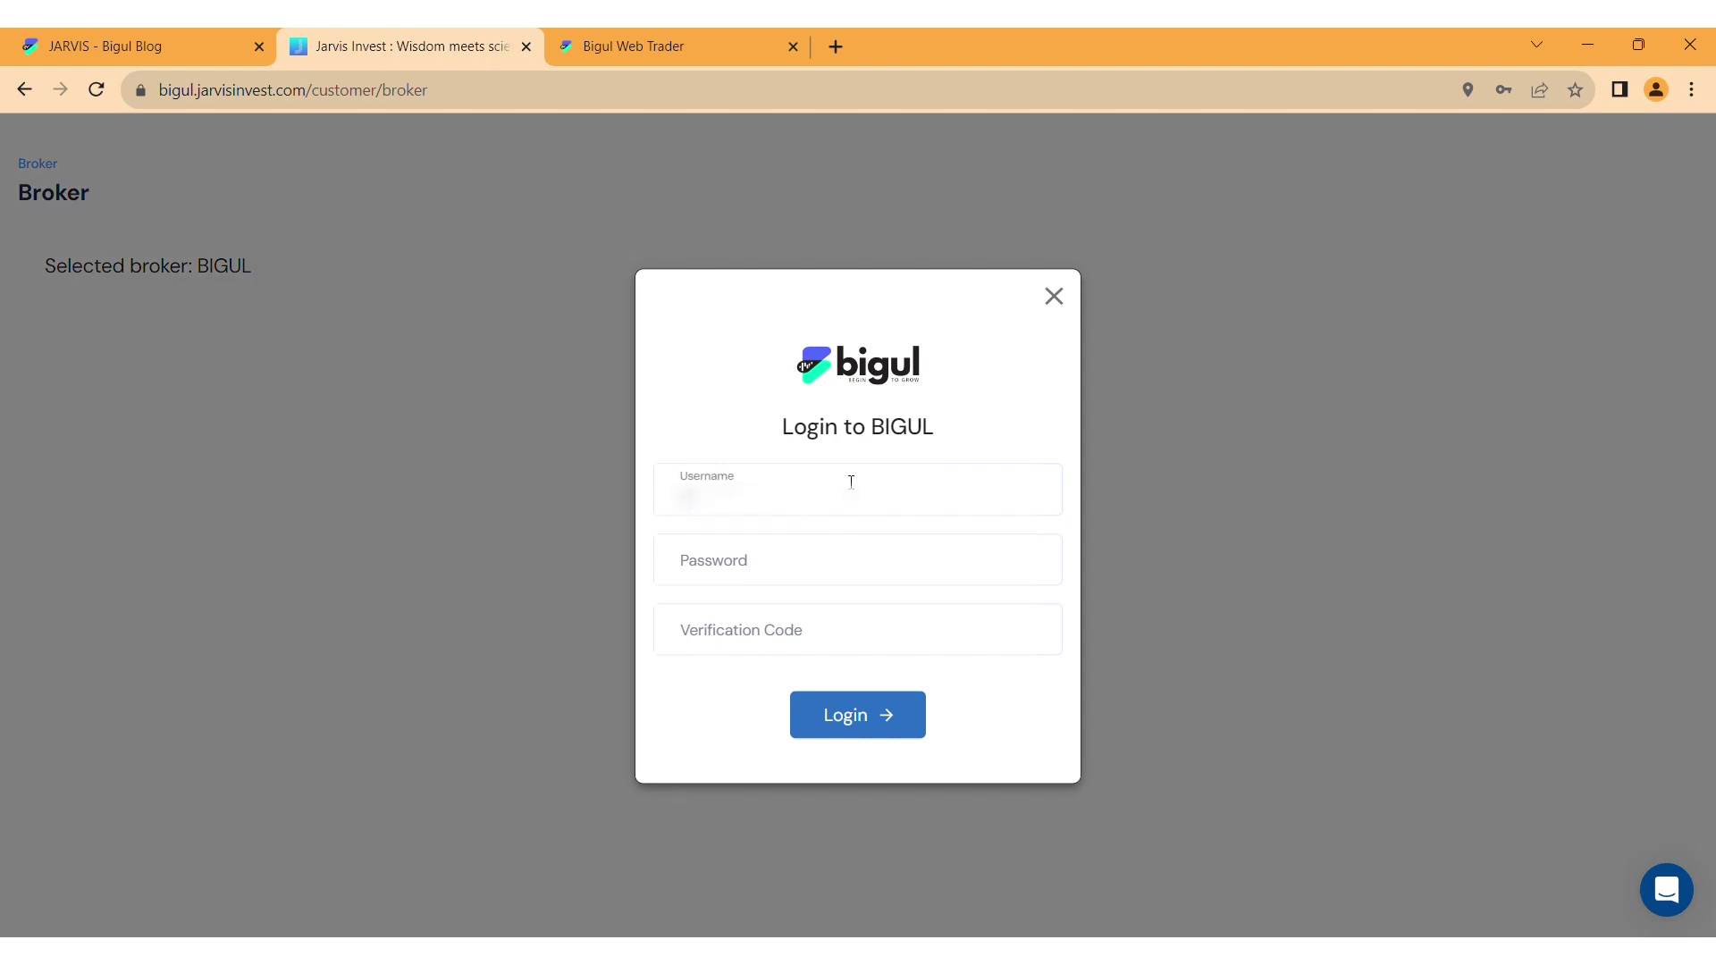
- Log into Bigul with username, password and verification code to load the six BUY orders
{"action": "type", "text": "xxxxx"}
{"action": "key", "text": "Tab"}
{"action": "type", "text": "xxxxxxx"}
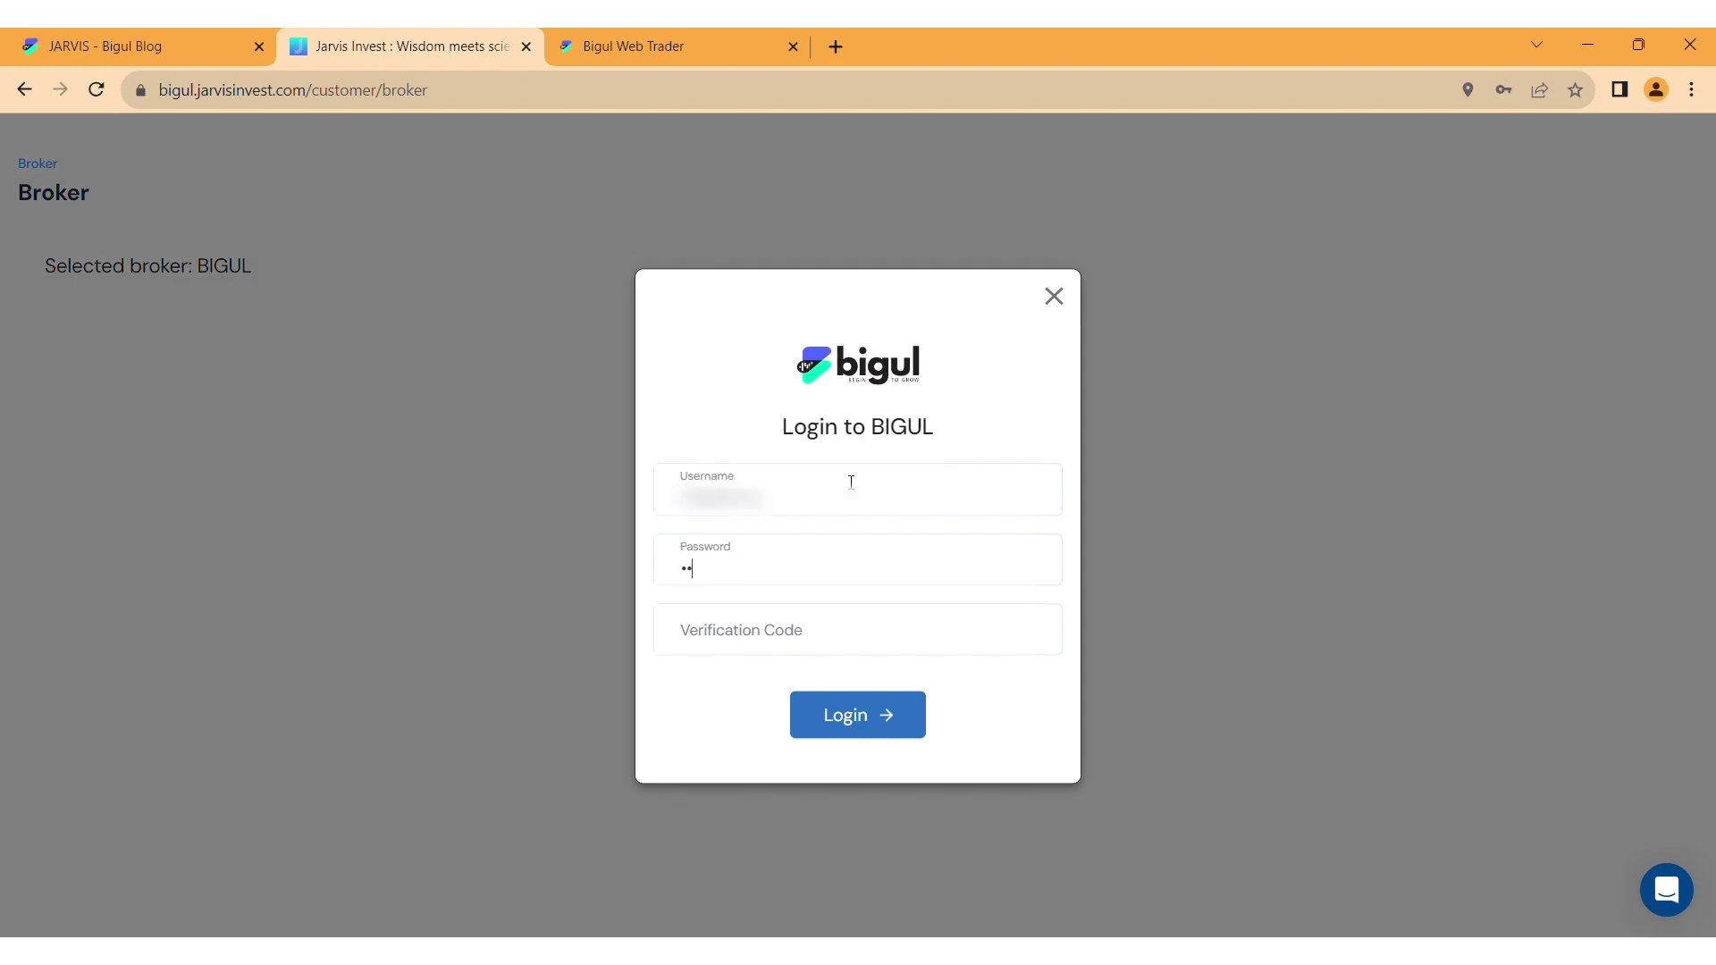
{"action": "type", "text": "xx"}
{"action": "key", "text": "Tab"}
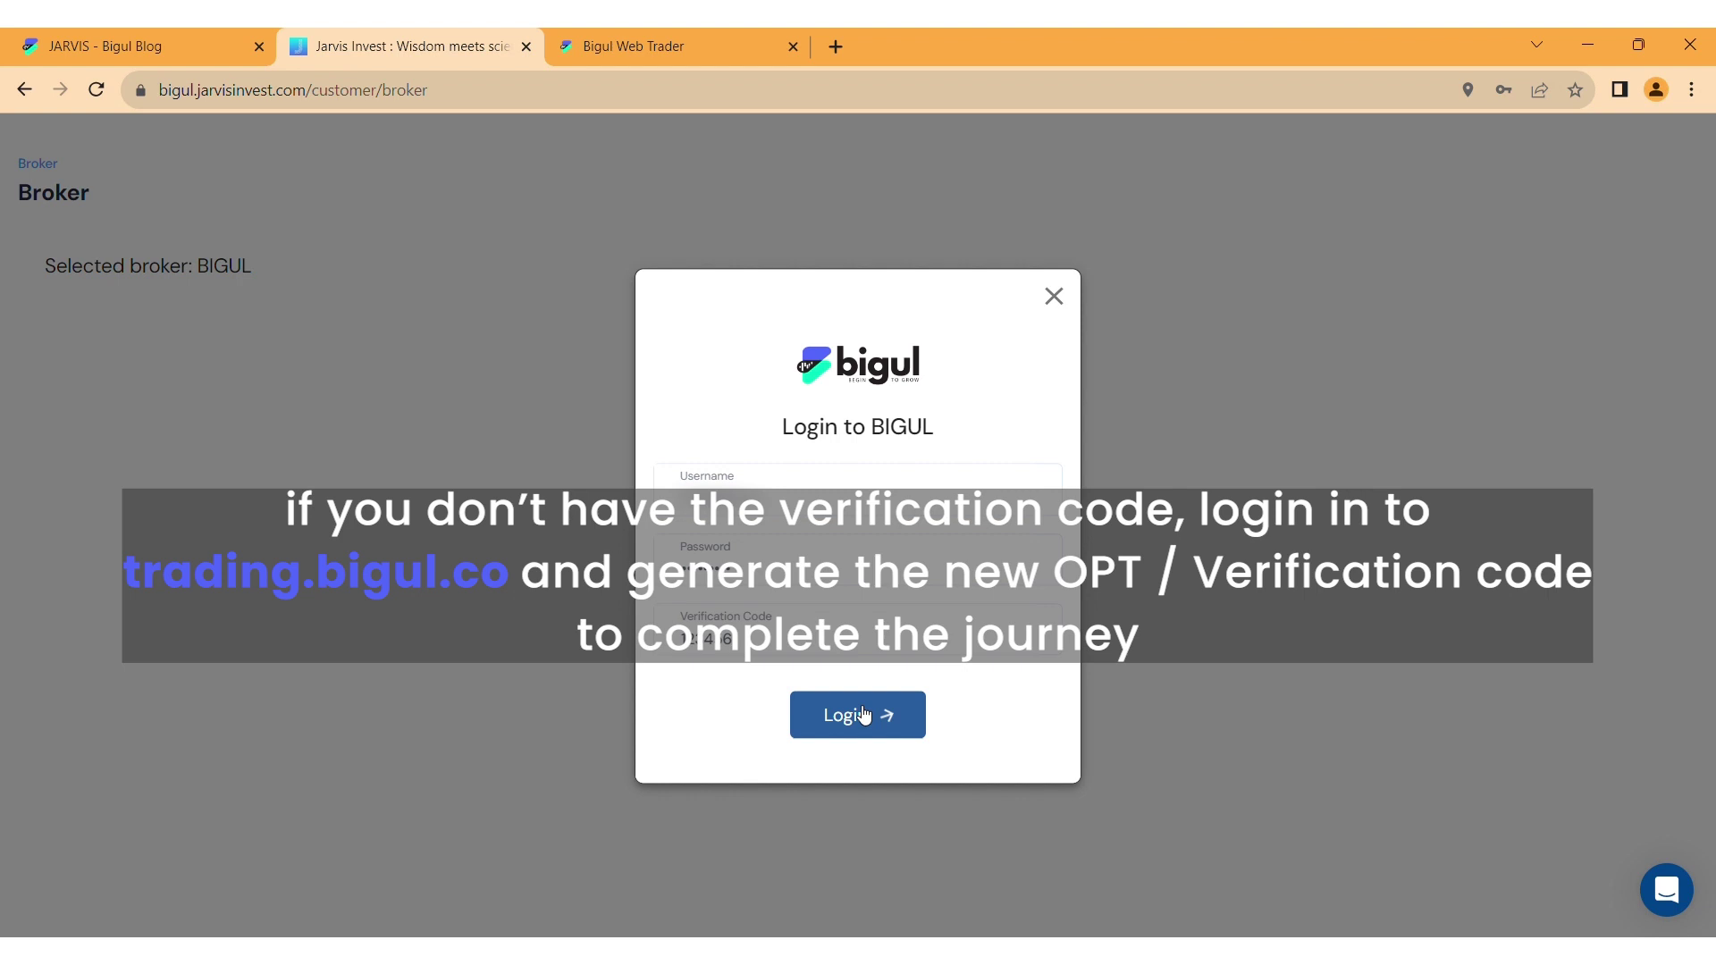
{"action": "left_click", "coordinate": [862, 728]}
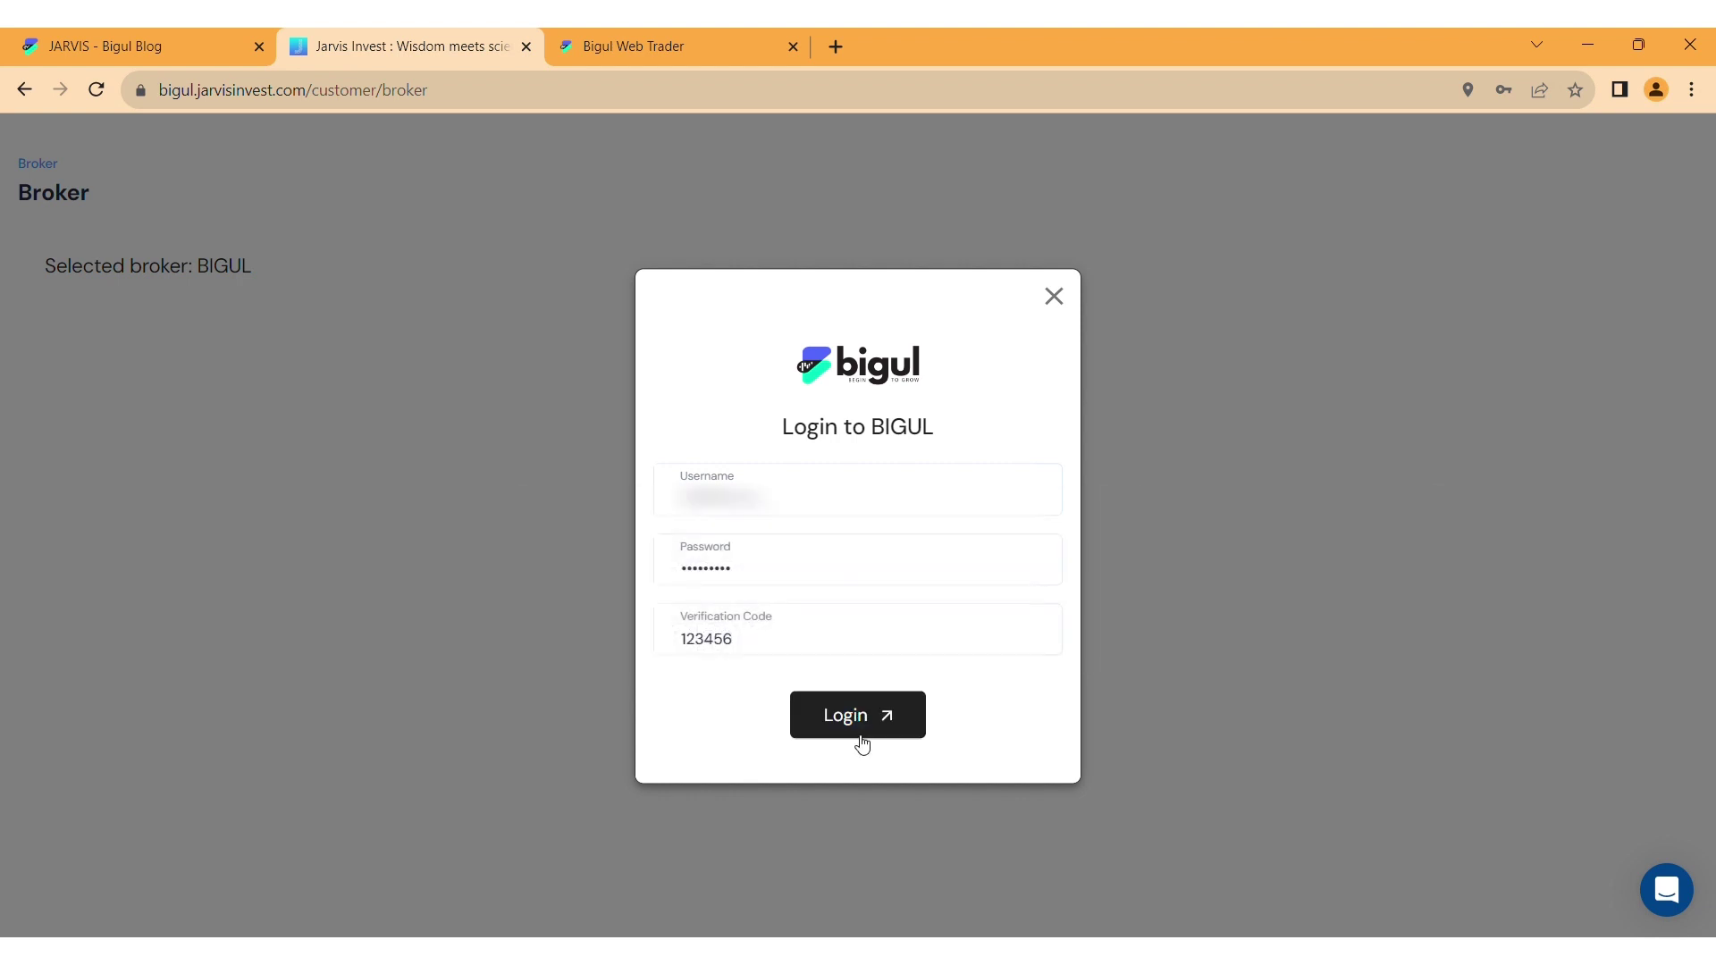
{"action": "left_click", "coordinate": [862, 742]}
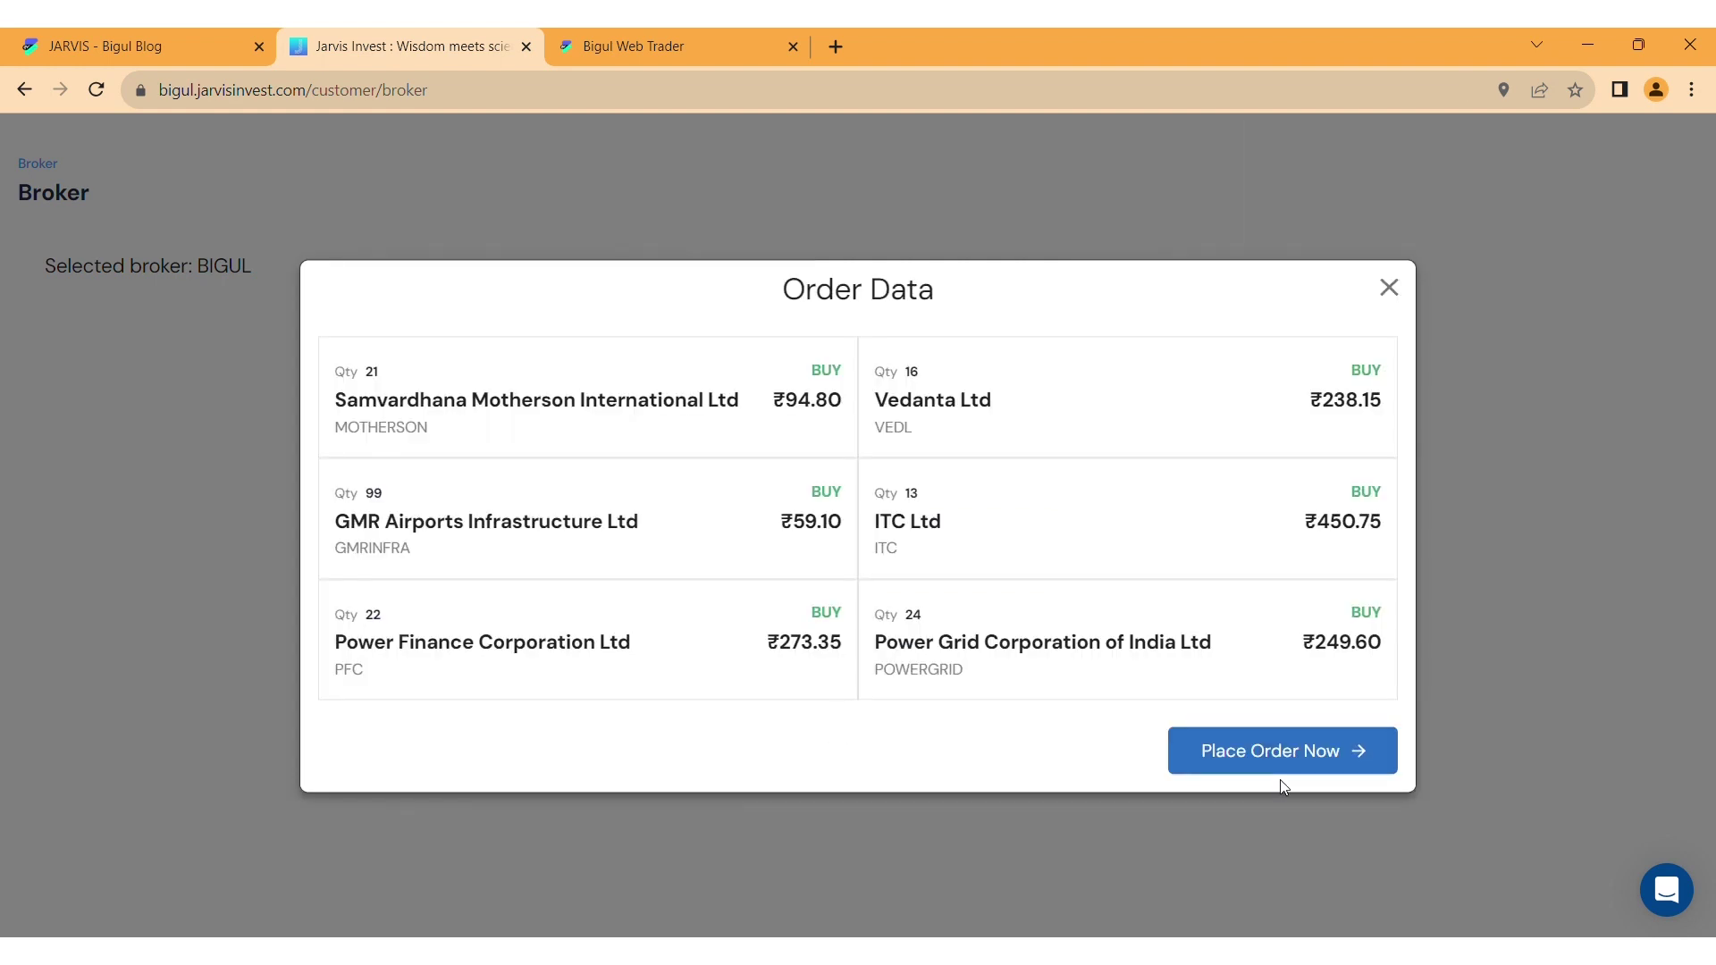
- Place the six portfolio buy orders, reach the ₹30,000 invested dashboard, then view Bigul Web Trader
{"action": "left_click", "coordinate": [1296, 776]}
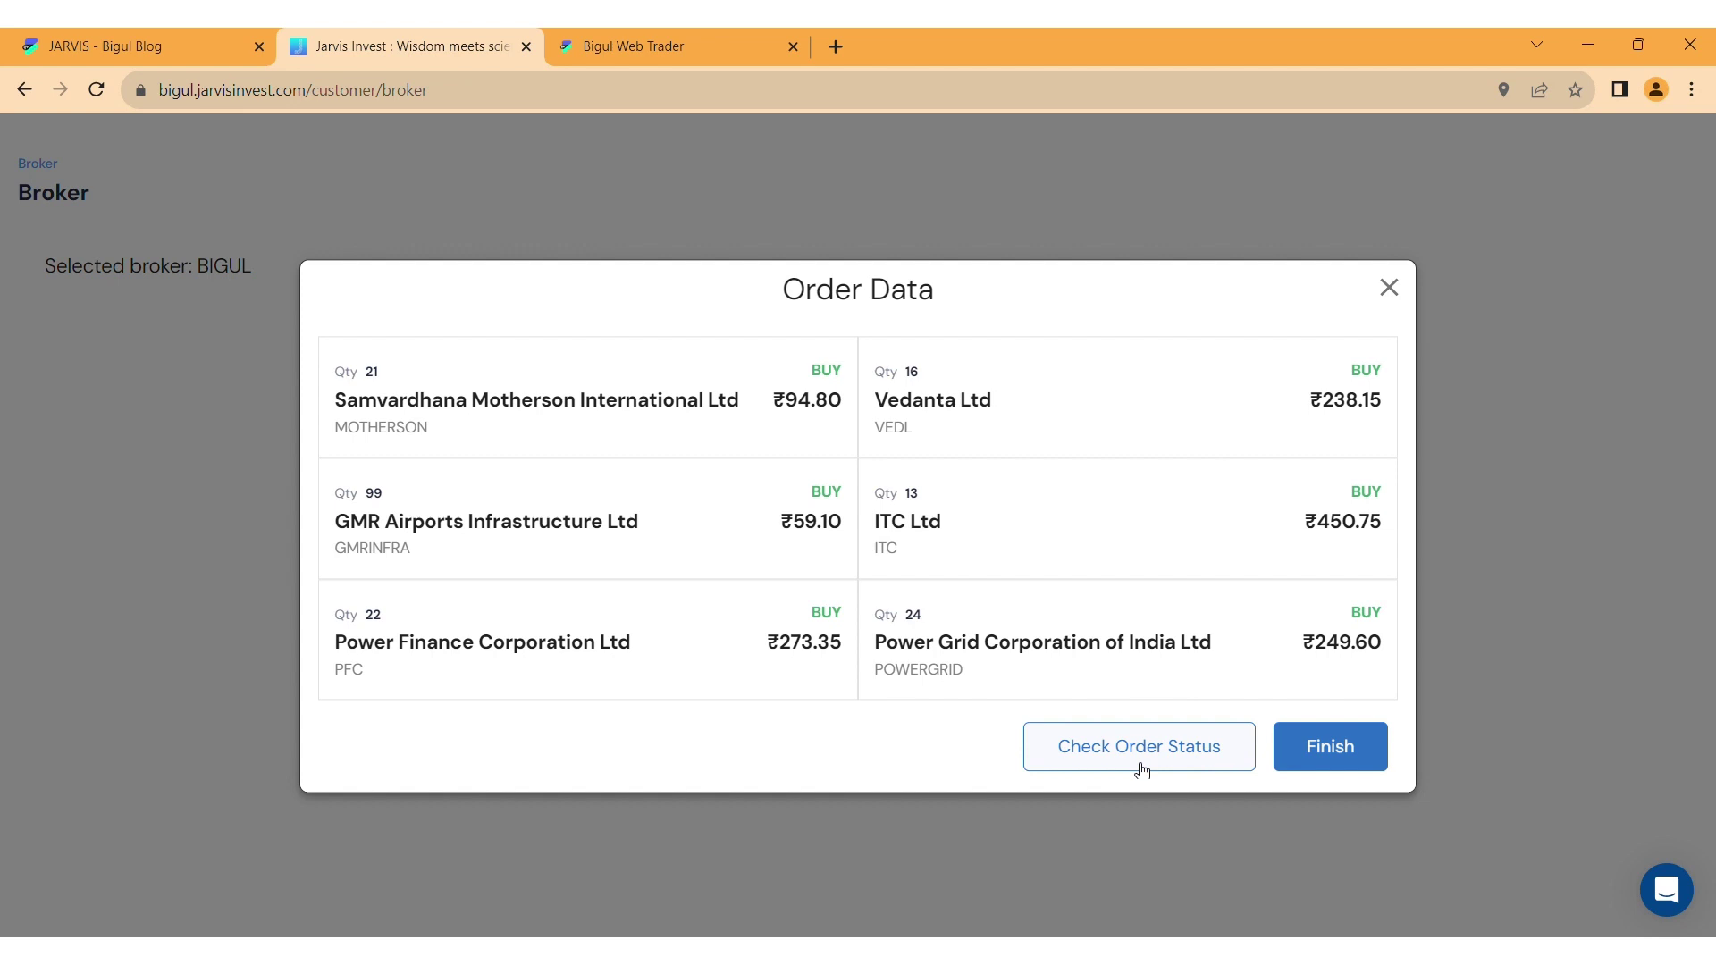
{"action": "left_click", "coordinate": [1330, 746]}
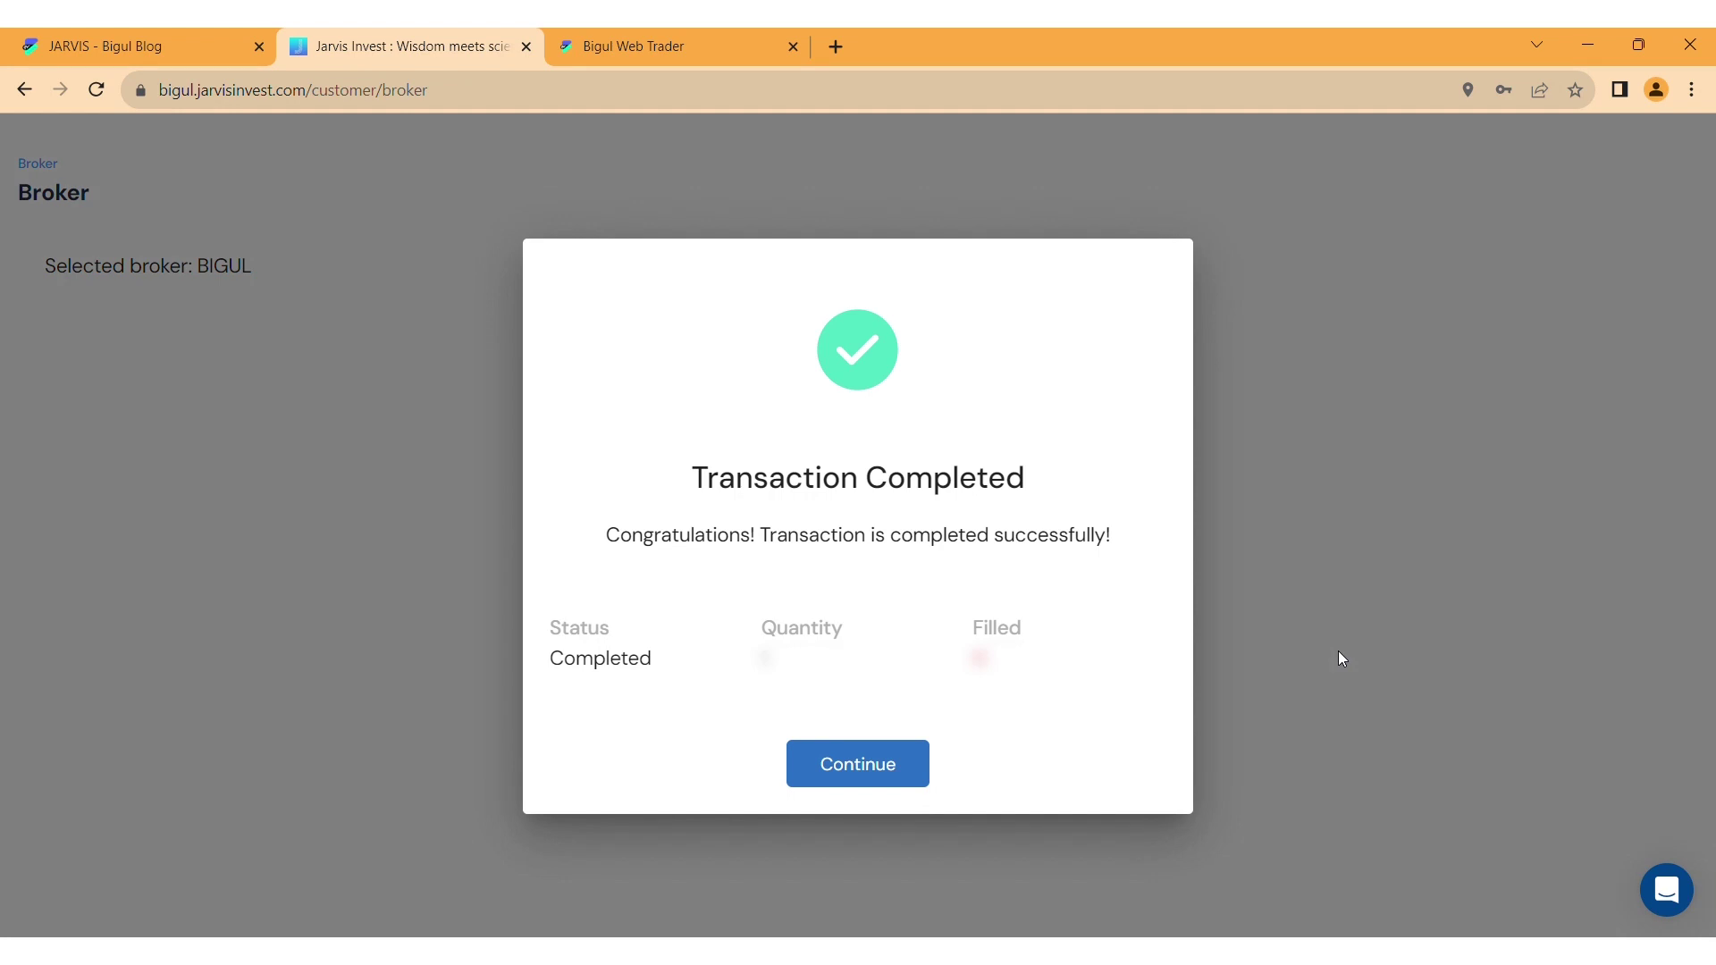
{"action": "left_click", "coordinate": [860, 785]}
{"action": "left_click", "coordinate": [858, 765]}
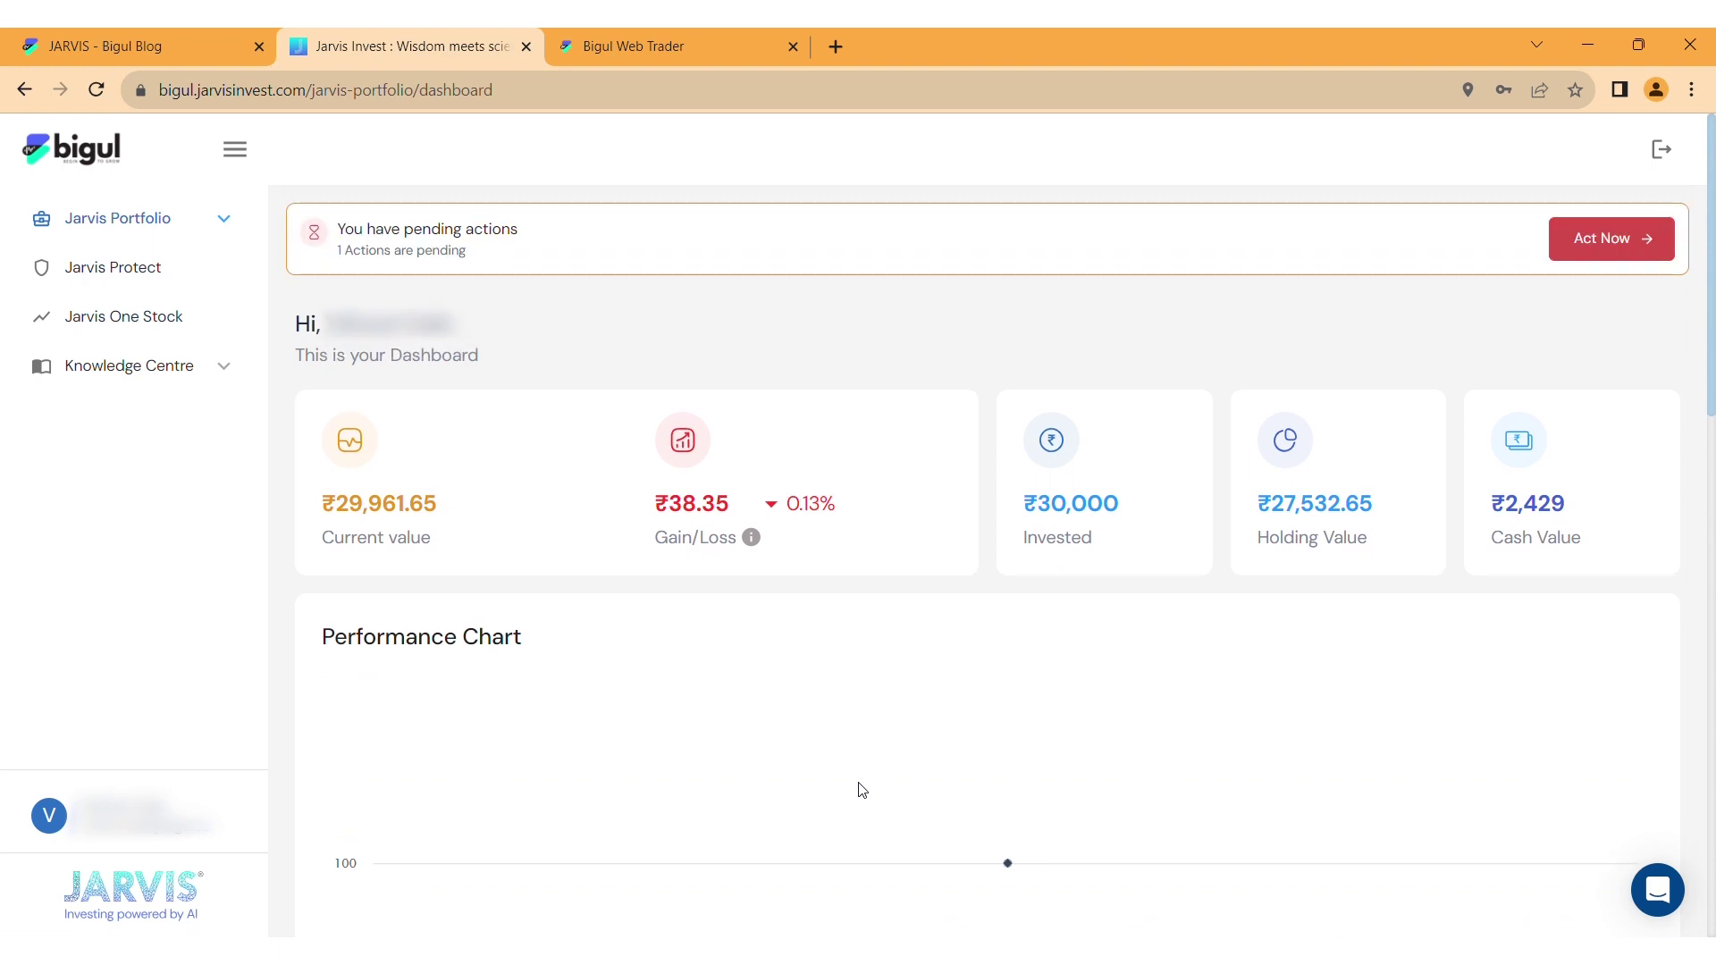
{"action": "left_click", "coordinate": [672, 54]}
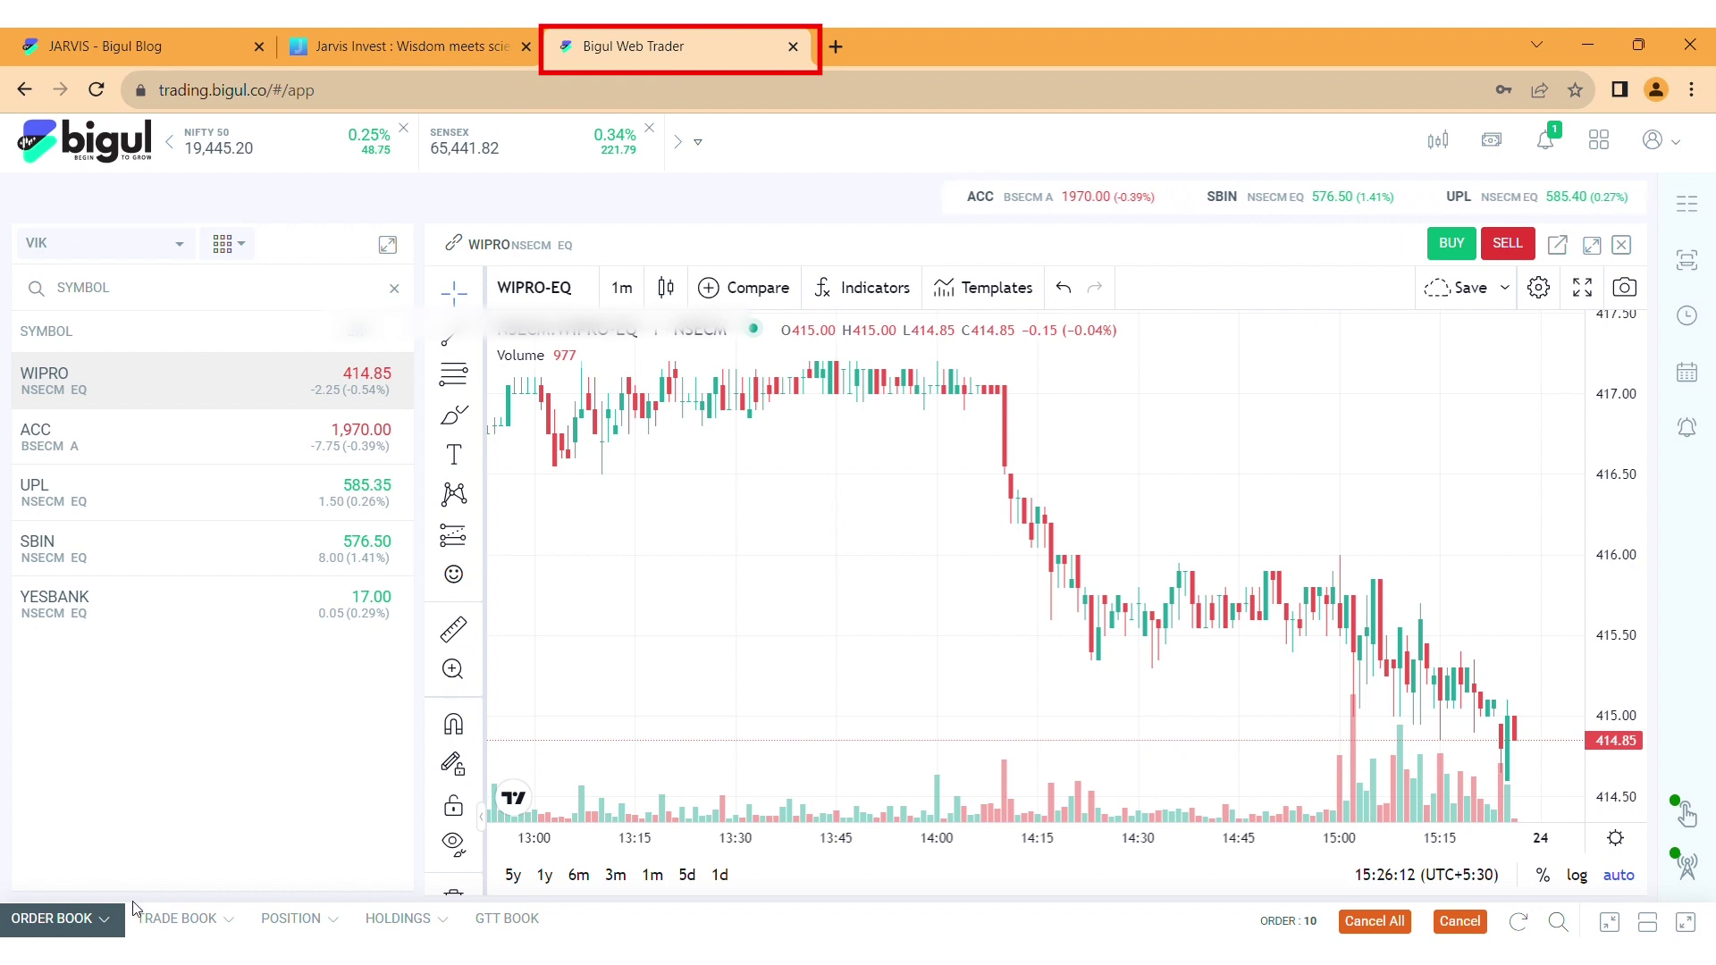